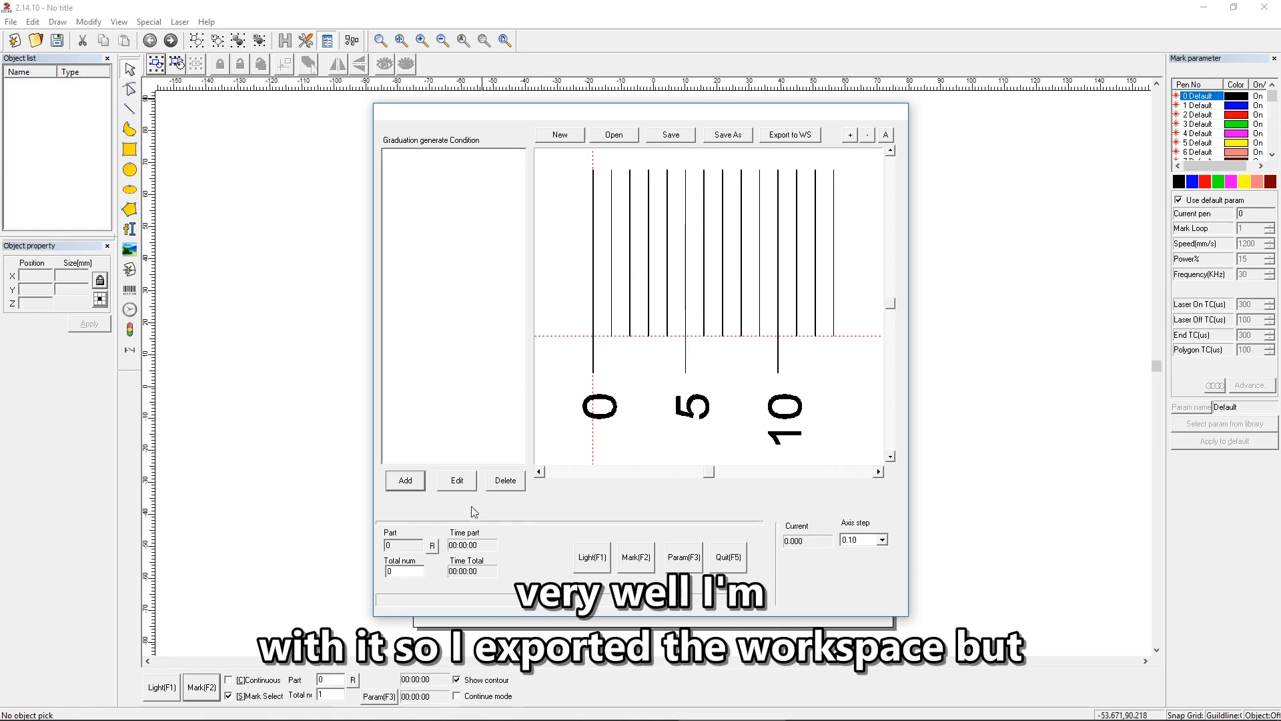
Step: Add a new graduation condition, look through the available types and set it to Line
{"action": "left_click", "coordinate": [407, 481]}
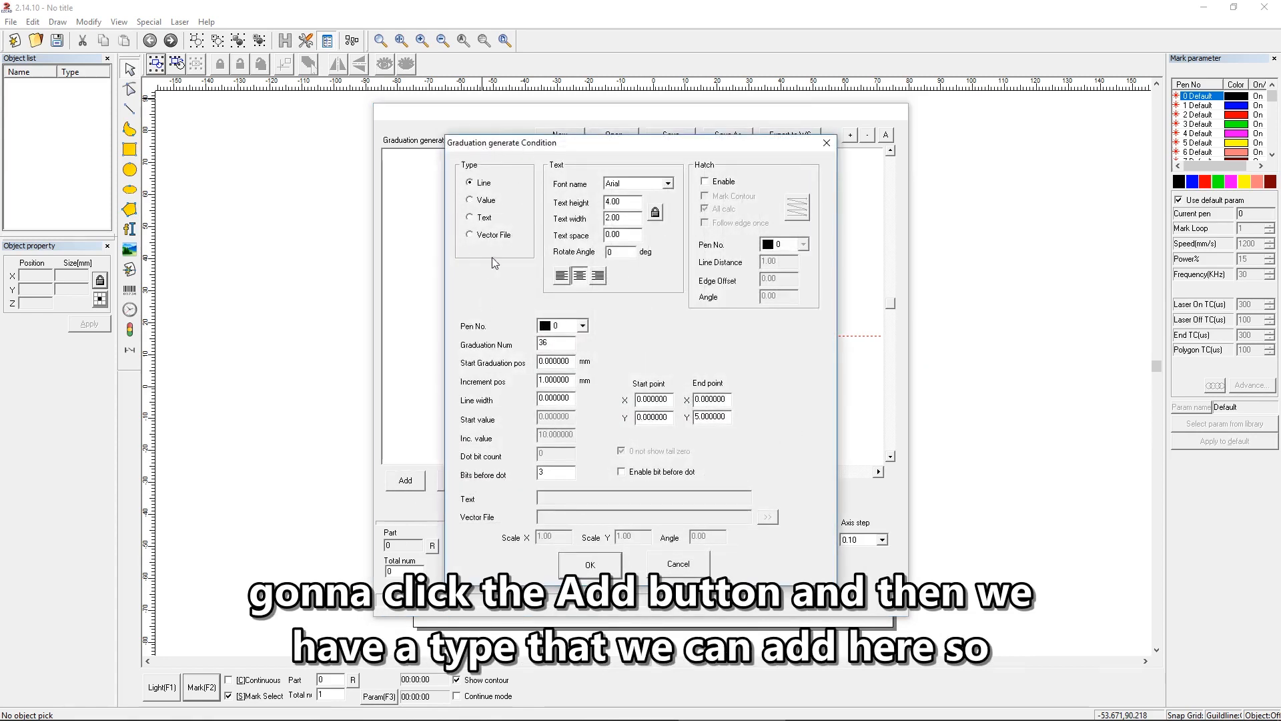
{"action": "left_click", "coordinate": [486, 201]}
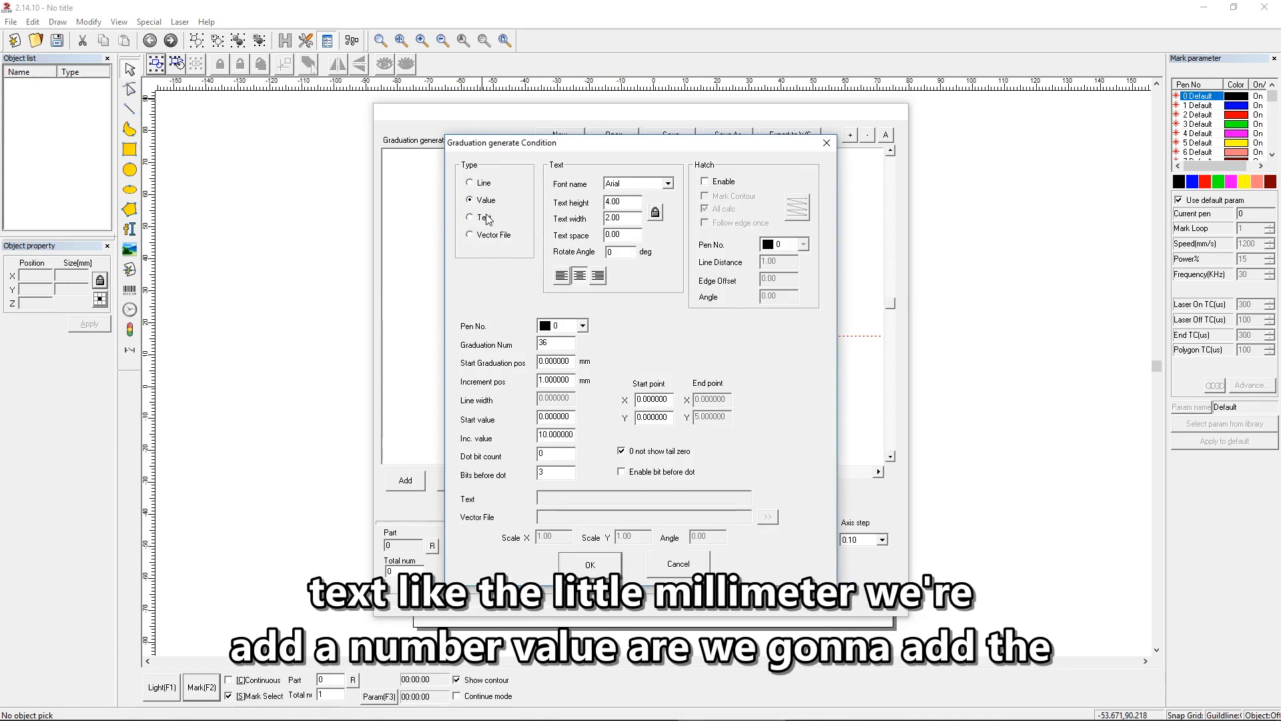
{"action": "left_click", "coordinate": [487, 219]}
{"action": "left_click", "coordinate": [486, 236]}
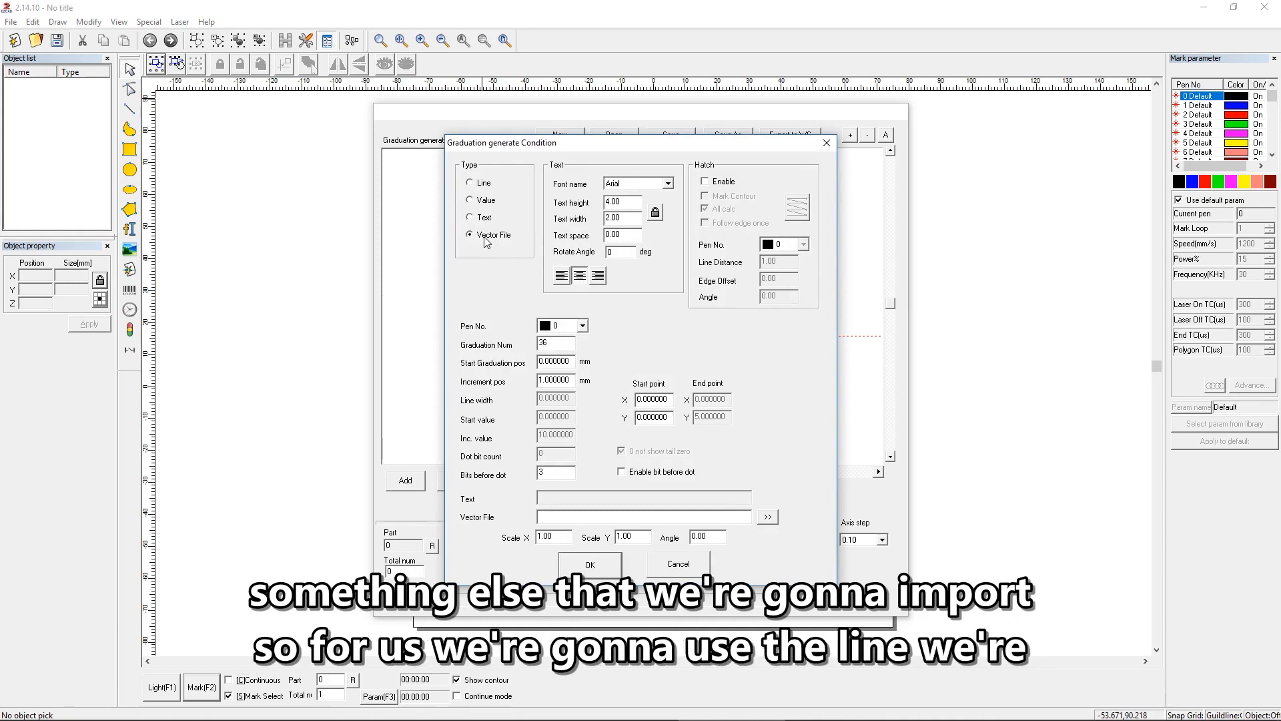
{"action": "left_click", "coordinate": [486, 197]}
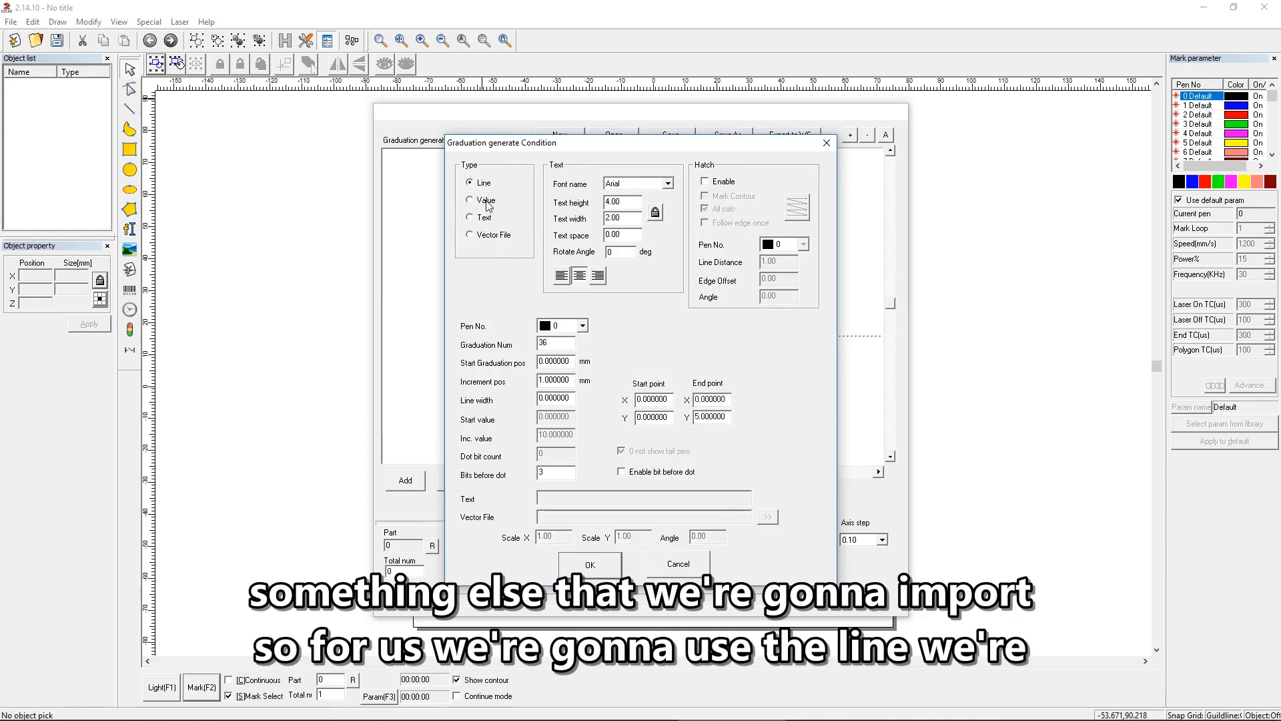
{"action": "left_click", "coordinate": [488, 220]}
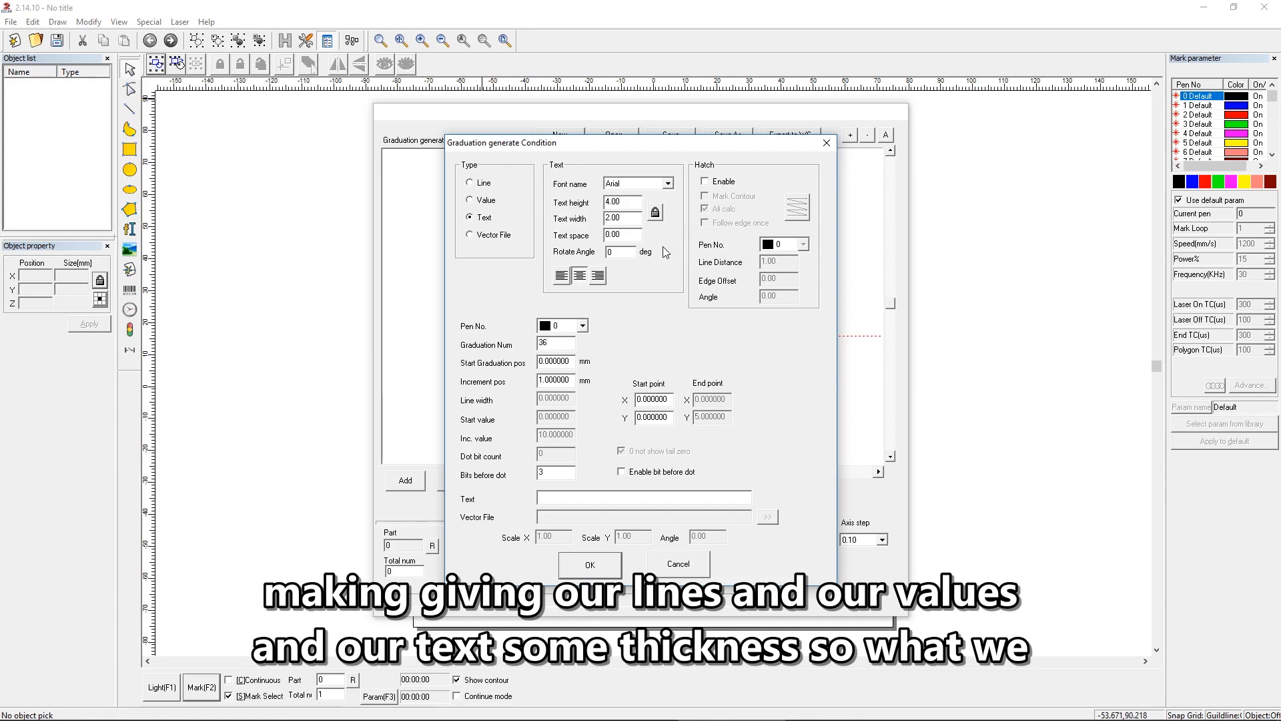
{"action": "left_click", "coordinate": [475, 183]}
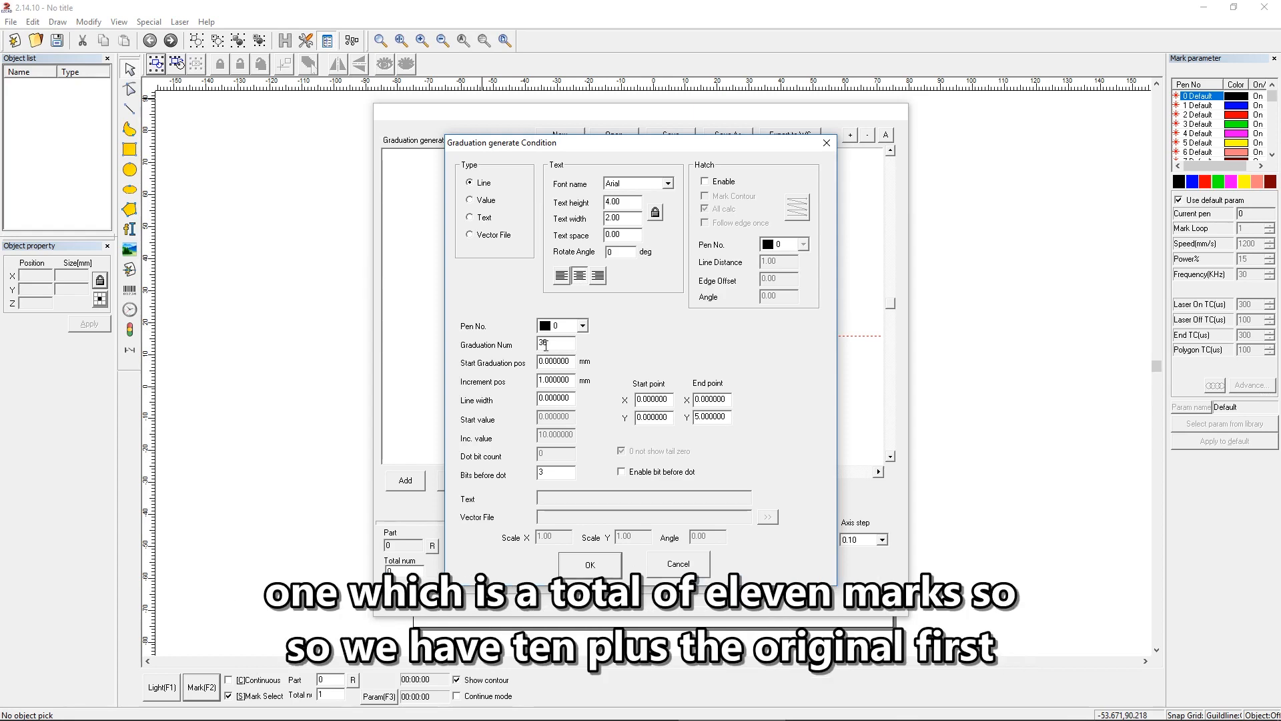
Step: Set the line condition to 11 graduations starting at 0 mm, with a 10 mm increment and a line width of .05
{"action": "type", "text": "11"}
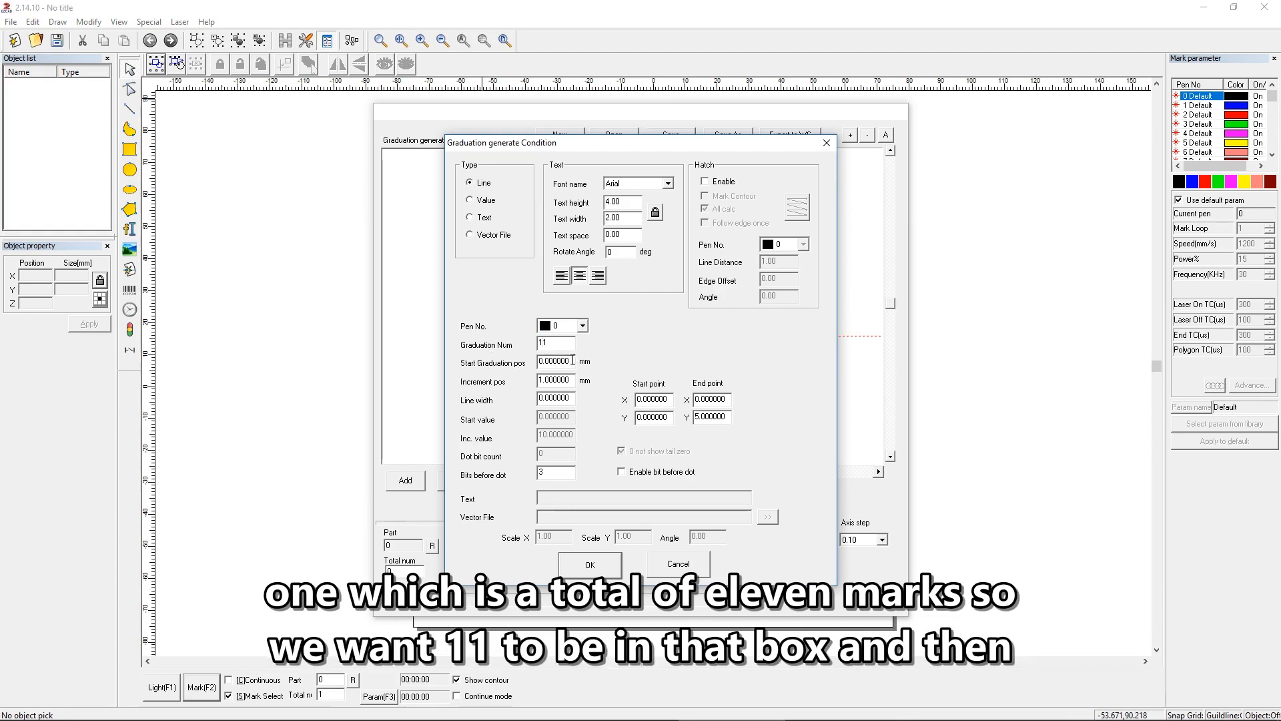
{"action": "double_click", "coordinate": [573, 361]}
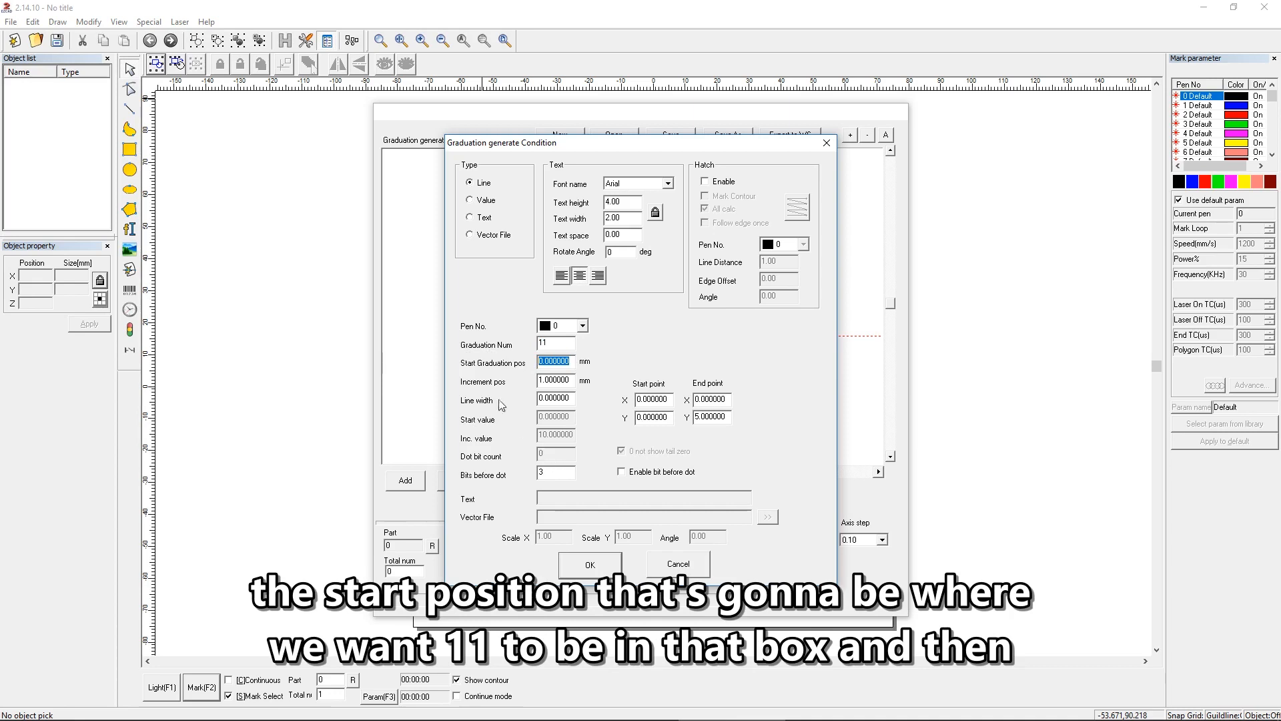
{"action": "type", "text": "0"}
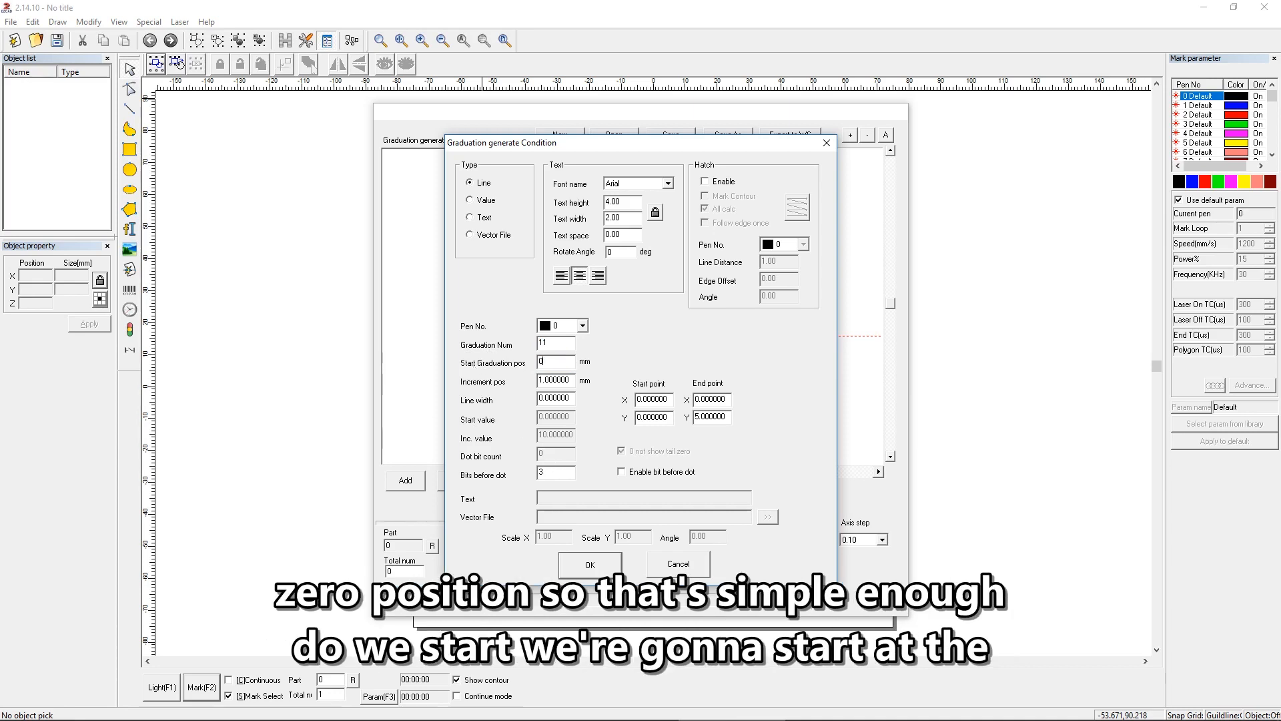
{"action": "double_click", "coordinate": [559, 379]}
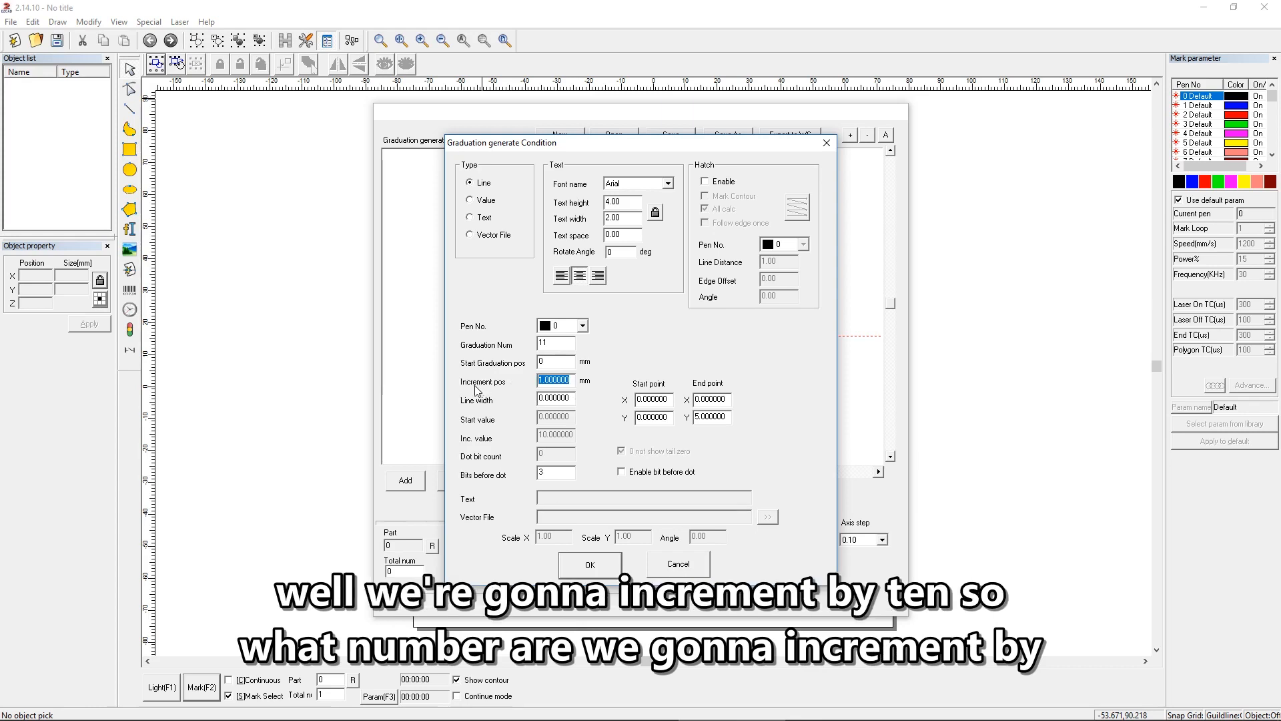
{"action": "type", "text": "10"}
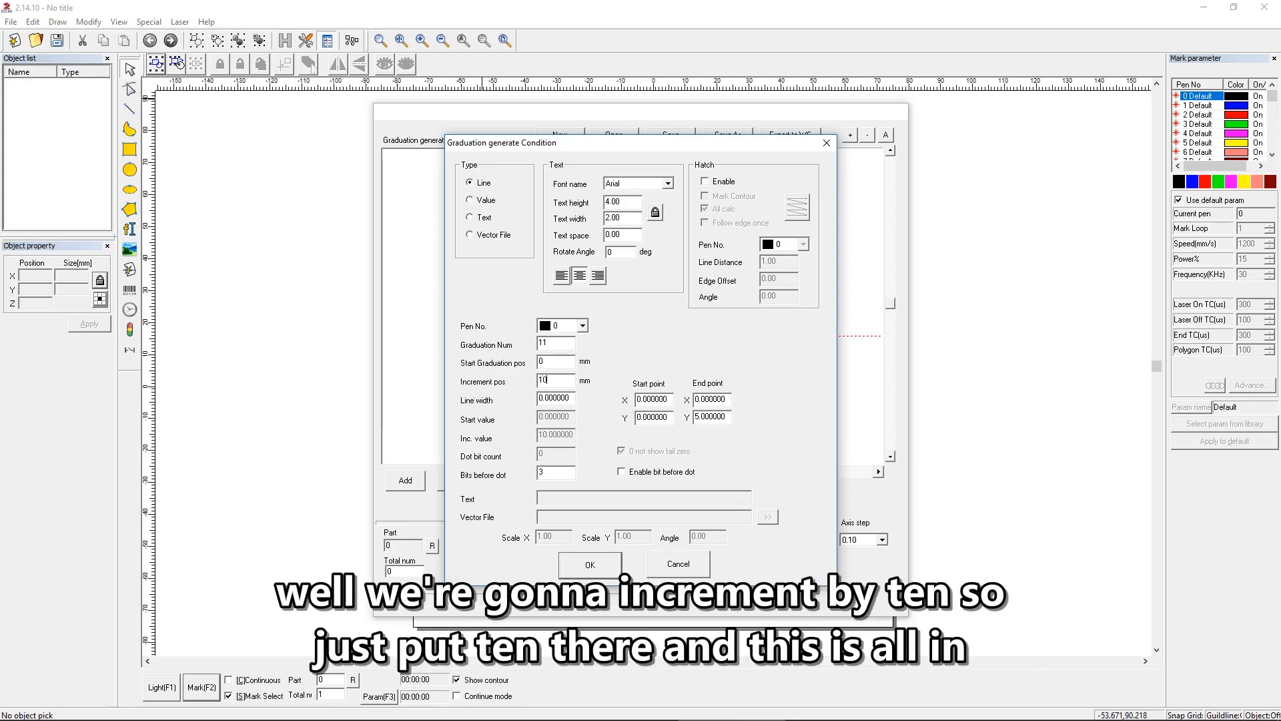
{"action": "double_click", "coordinate": [566, 399]}
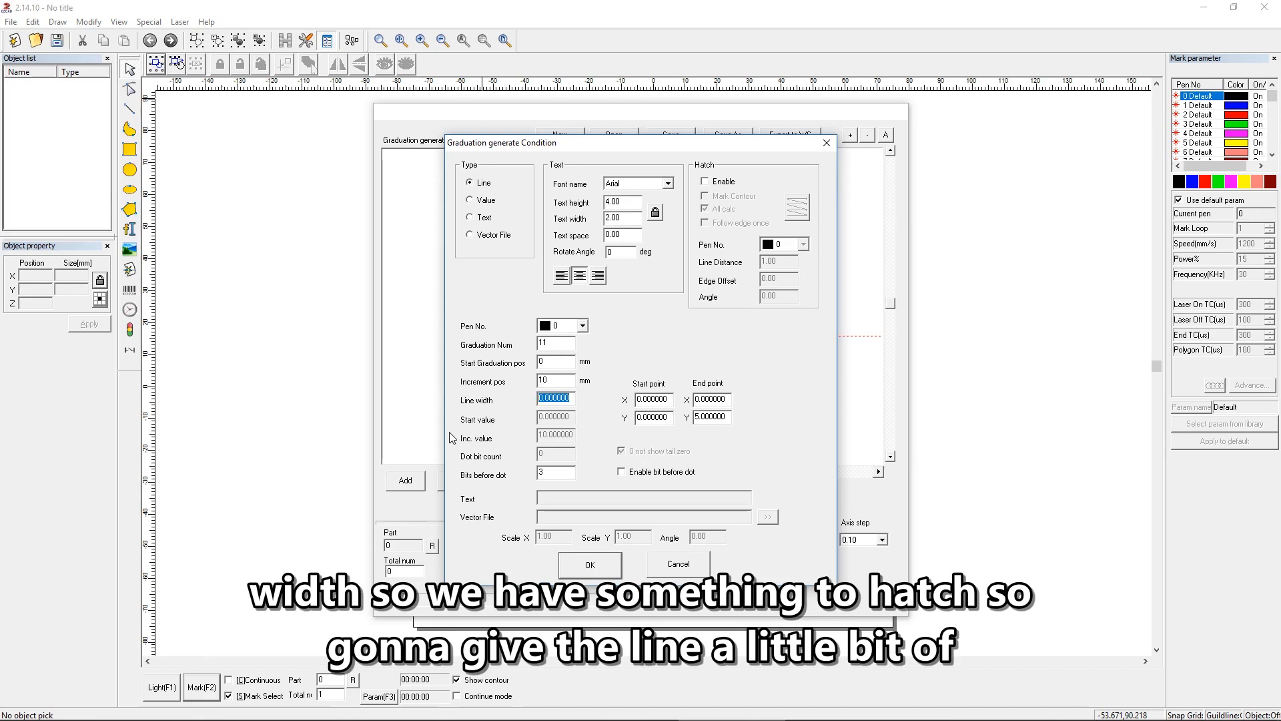
{"action": "type", "text": ".05"}
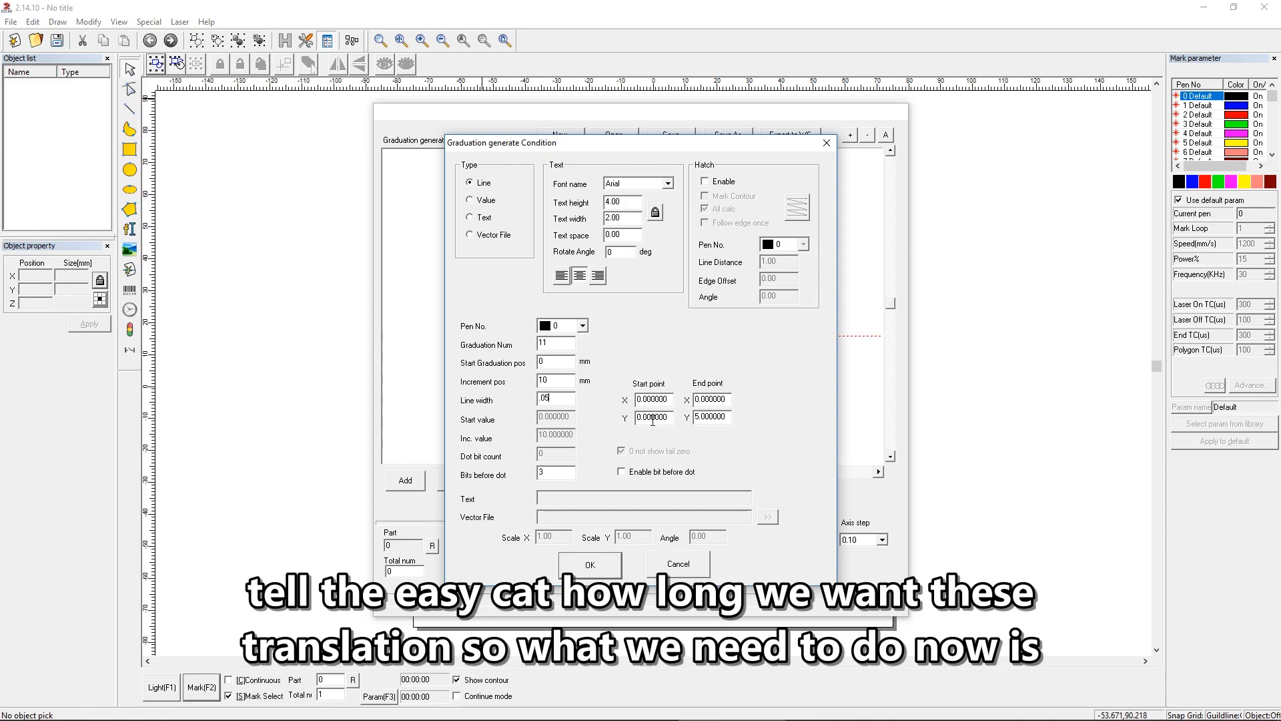
Step: Uncover the graduation preview and set the line's end point Y to 10
{"action": "left_click_drag", "start_coordinate": [562, 145], "coordinate": [805, 148]}
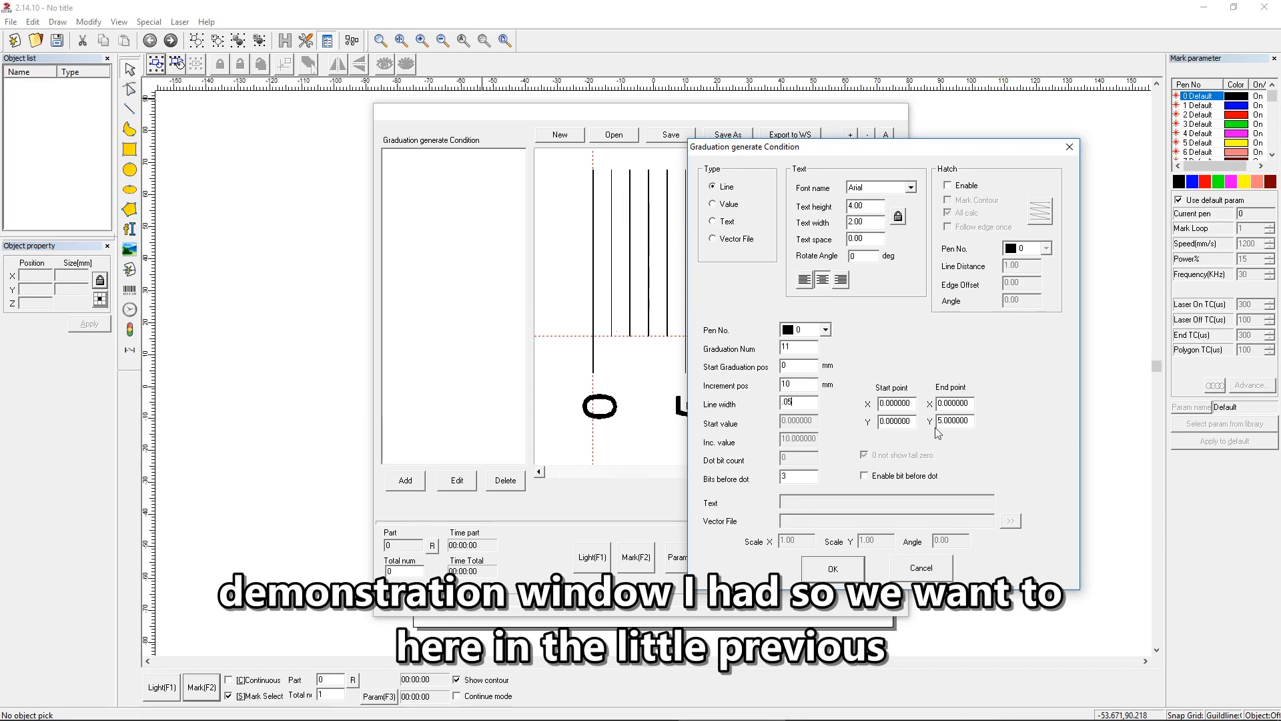
{"action": "left_click_drag", "start_coordinate": [971, 423], "coordinate": [859, 422]}
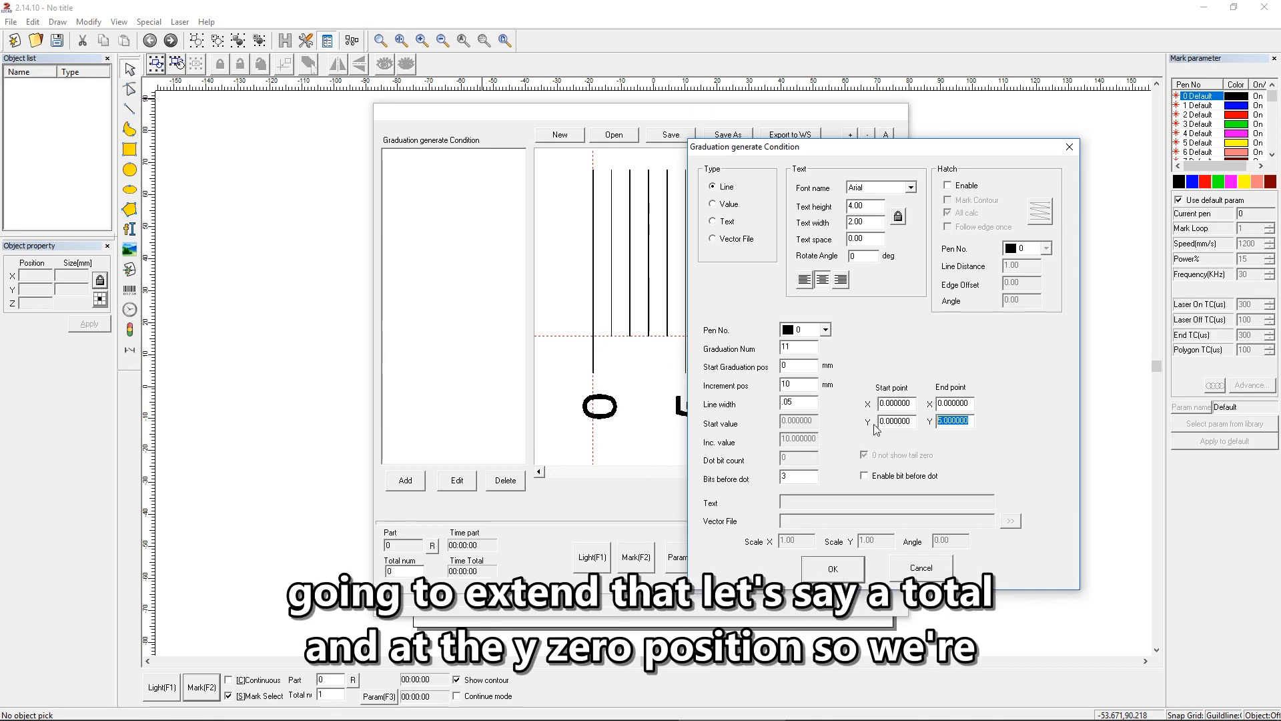
{"action": "type", "text": "10"}
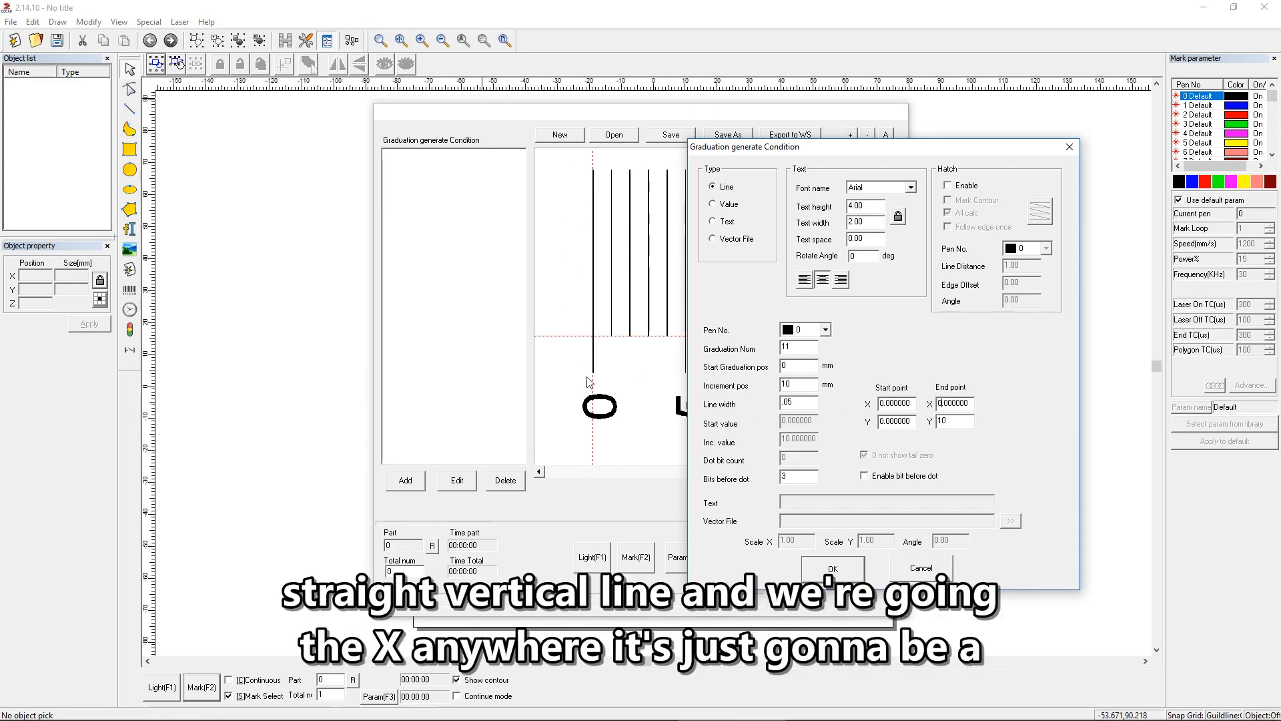
Step: Enable concentric hatching without All calc at a line distance of .01, confirm the line condition and fit the preview
{"action": "left_click", "coordinate": [958, 186]}
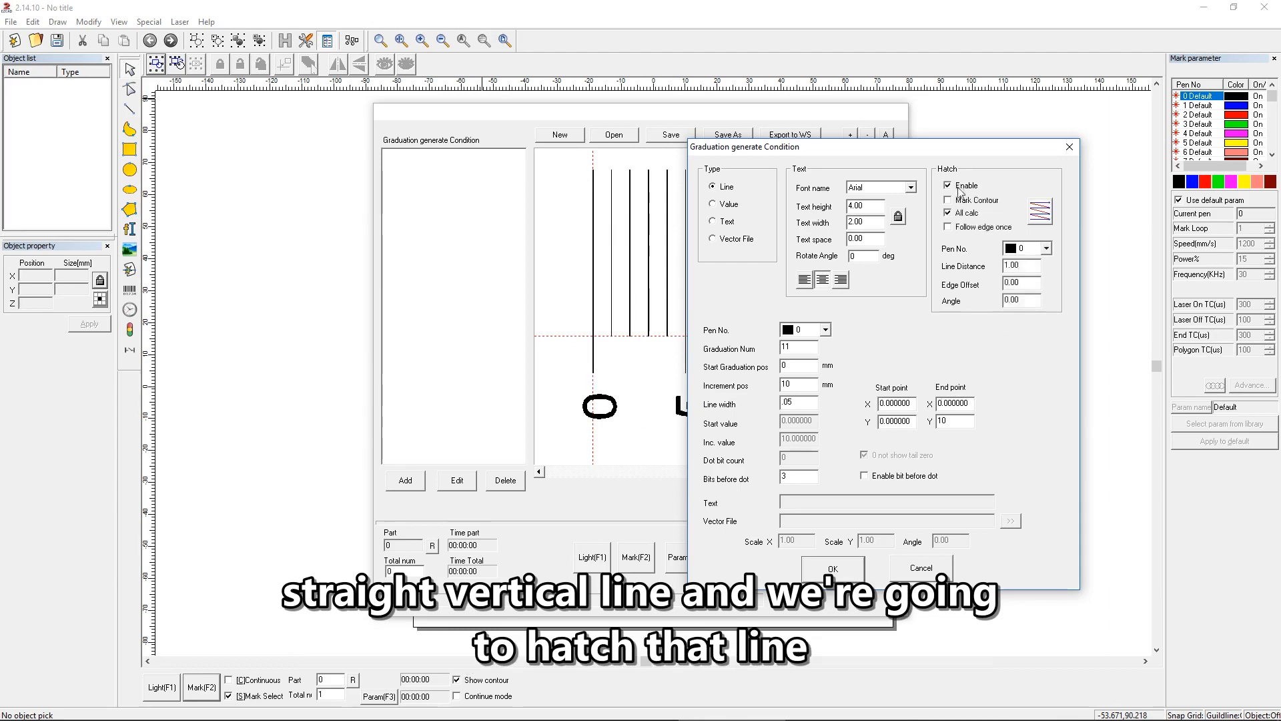
{"action": "left_click", "coordinate": [1036, 214]}
{"action": "left_click", "coordinate": [1036, 214]}
{"action": "left_click", "coordinate": [959, 213]}
{"action": "left_click_drag", "start_coordinate": [1028, 265], "coordinate": [934, 263]}
{"action": "type", "text": ".0"}
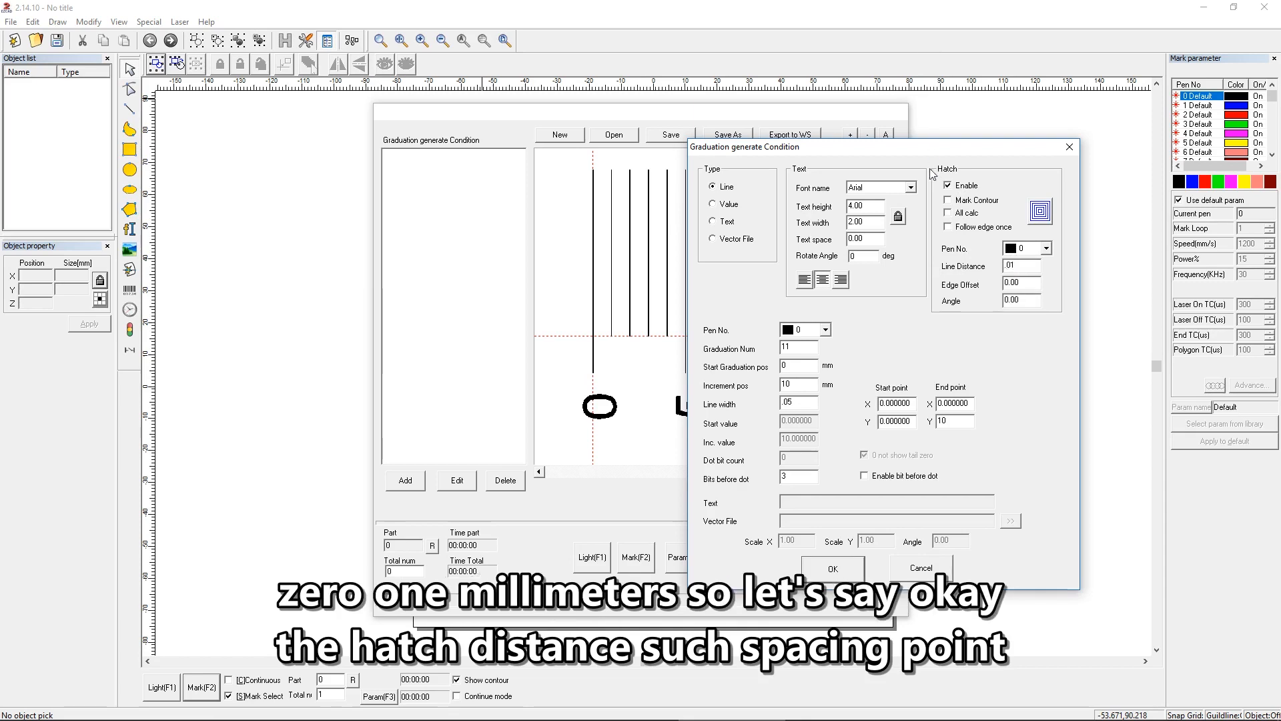
{"action": "left_click", "coordinate": [831, 569]}
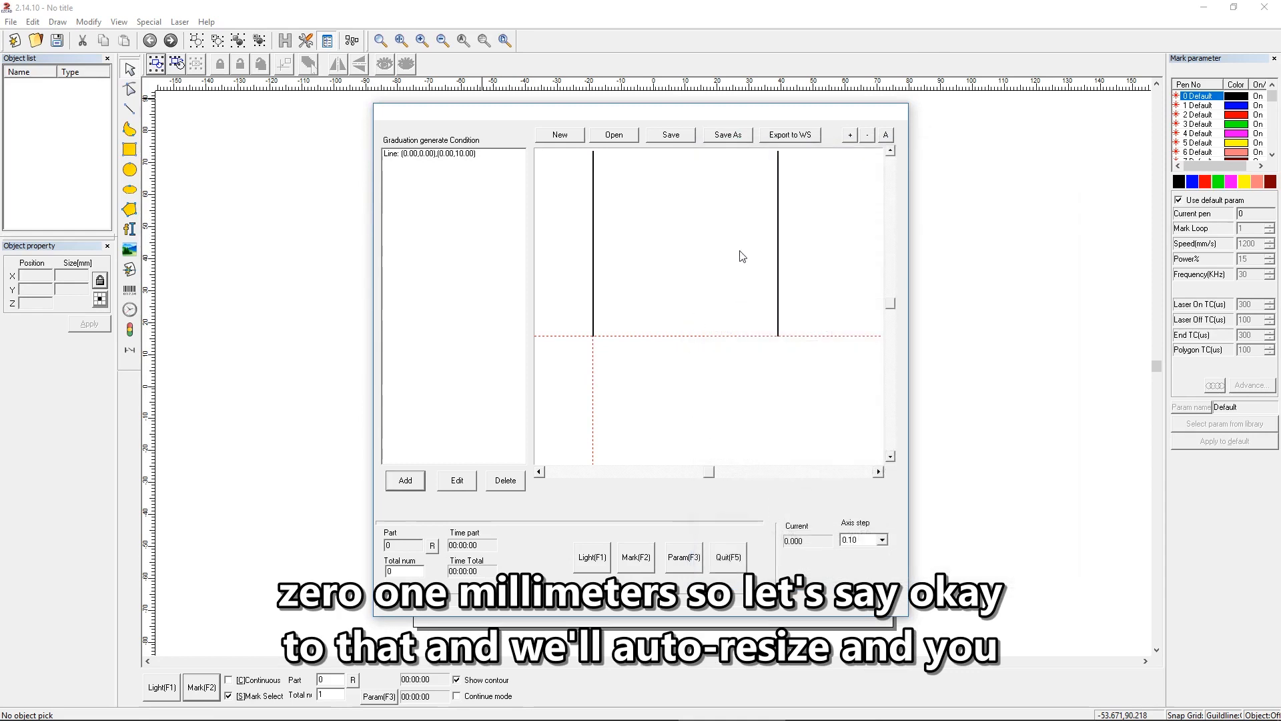
{"action": "left_click", "coordinate": [886, 136]}
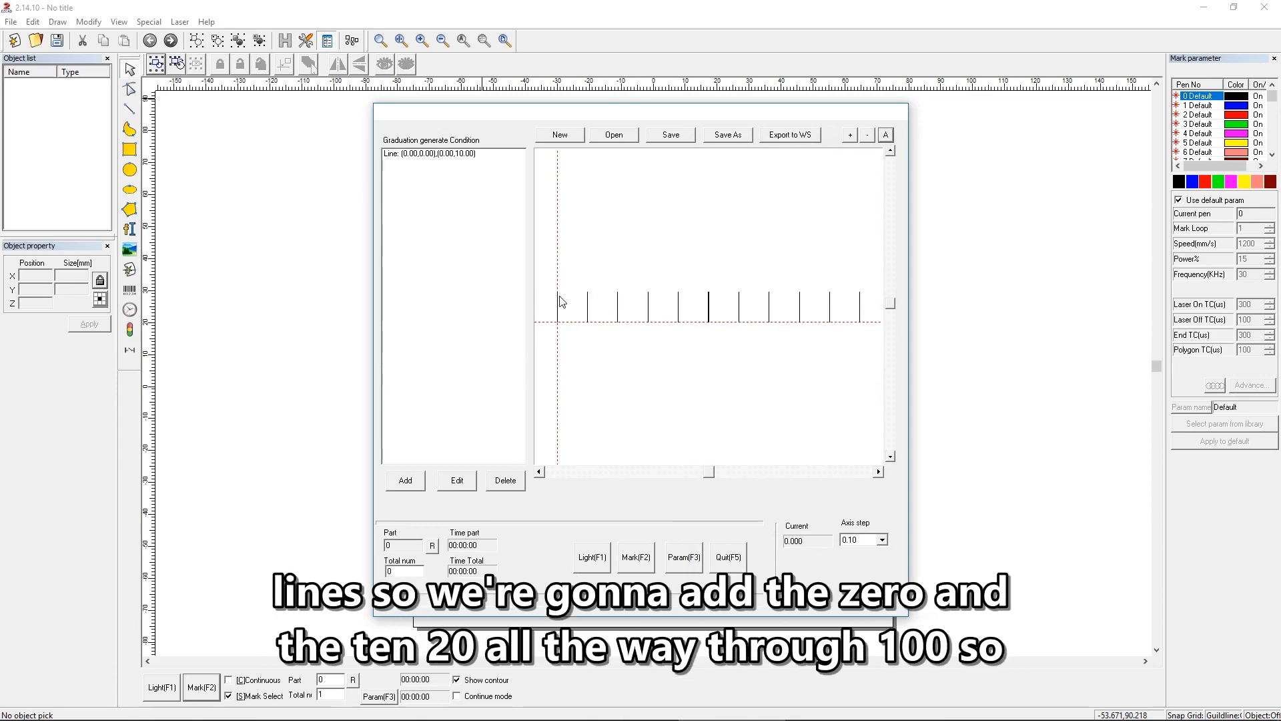
Step: Add a second graduation condition of type Value with 11 graduations starting at 0 mm and incrementing by 10 mm
{"action": "left_click", "coordinate": [406, 482]}
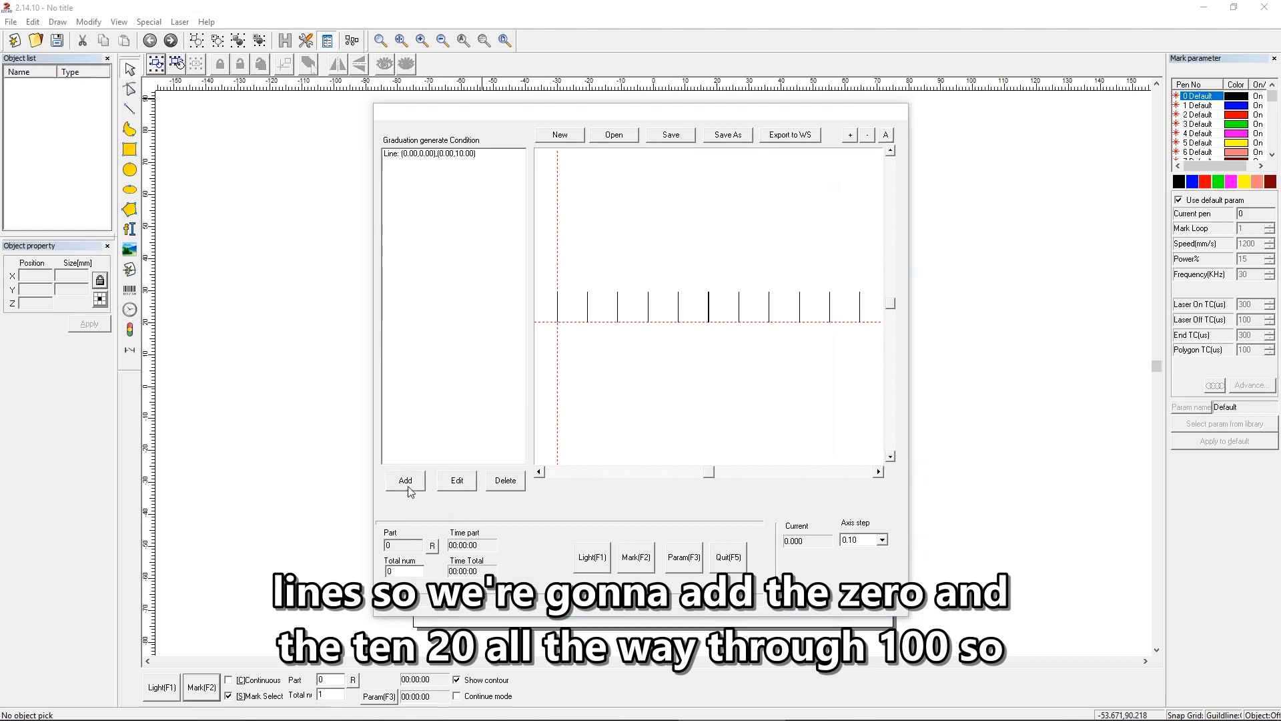
{"action": "left_click", "coordinate": [481, 201]}
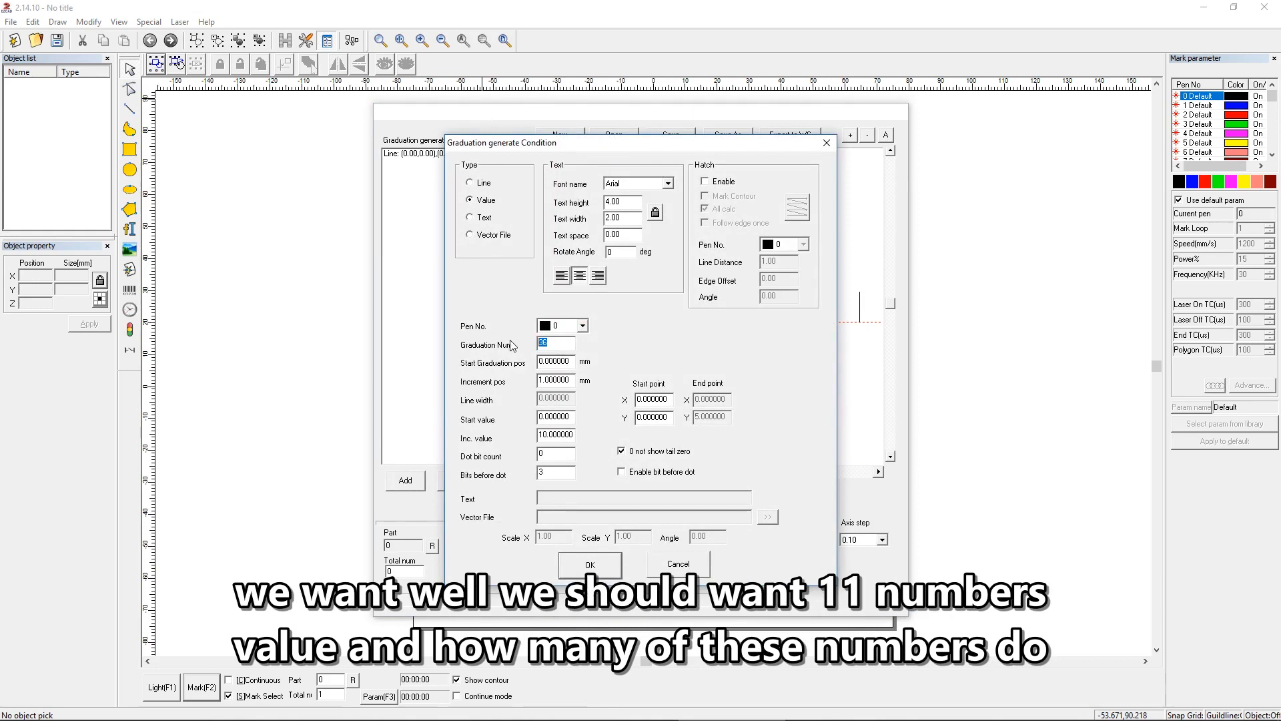
{"action": "type", "text": "11"}
{"action": "key", "text": "Tab"}
{"action": "type", "text": "0"}
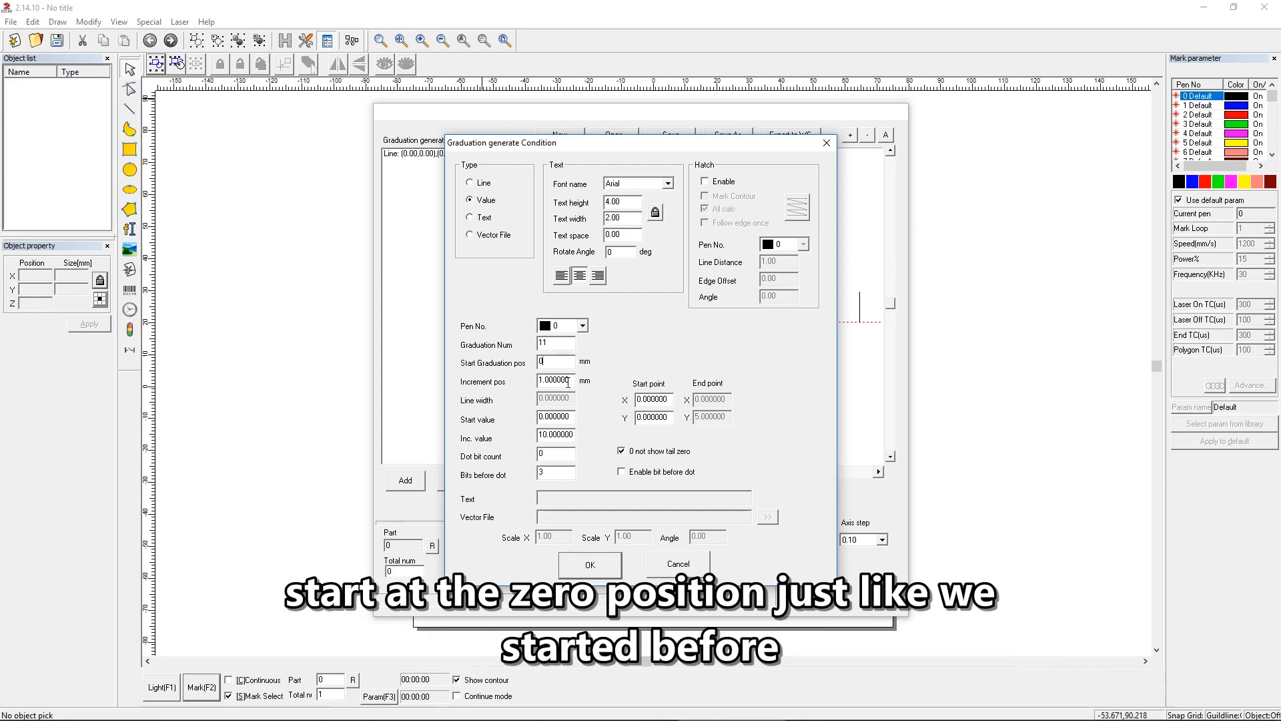
{"action": "key", "text": "Tab"}
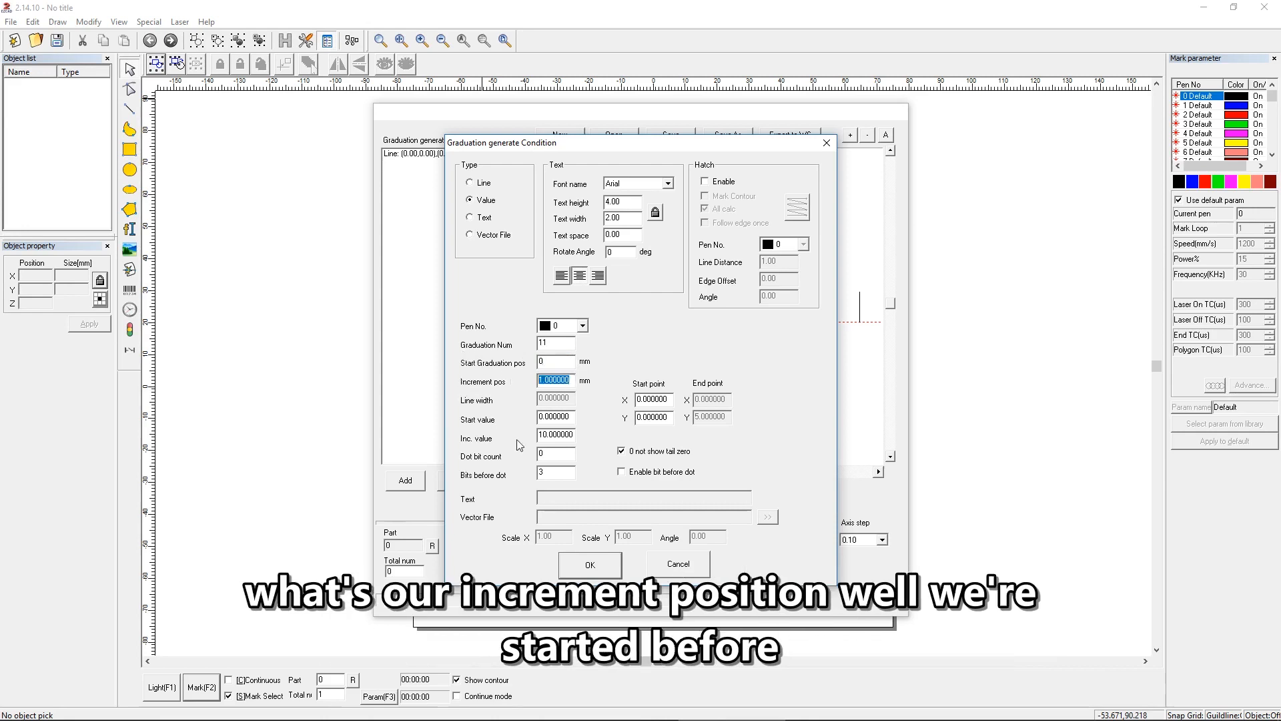
{"action": "type", "text": "10"}
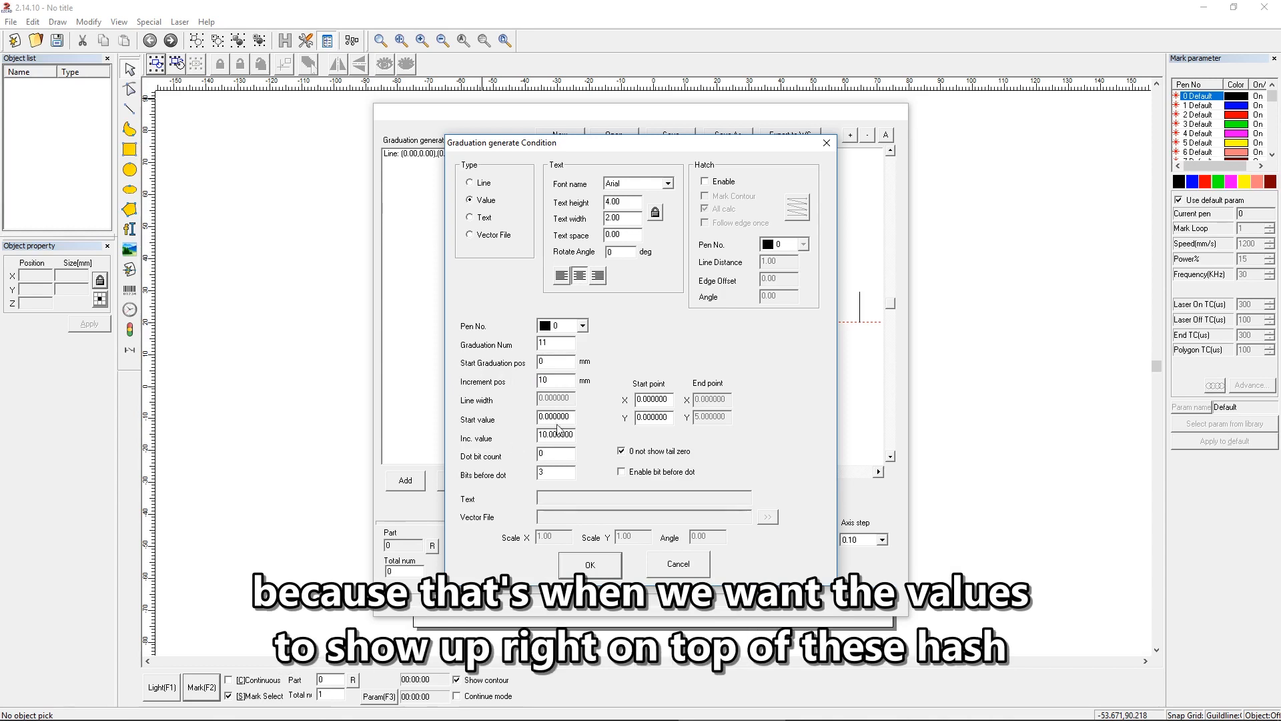
Step: Set the numbering's start value to 0 and its increment value to 10
{"action": "key", "text": "Tab"}
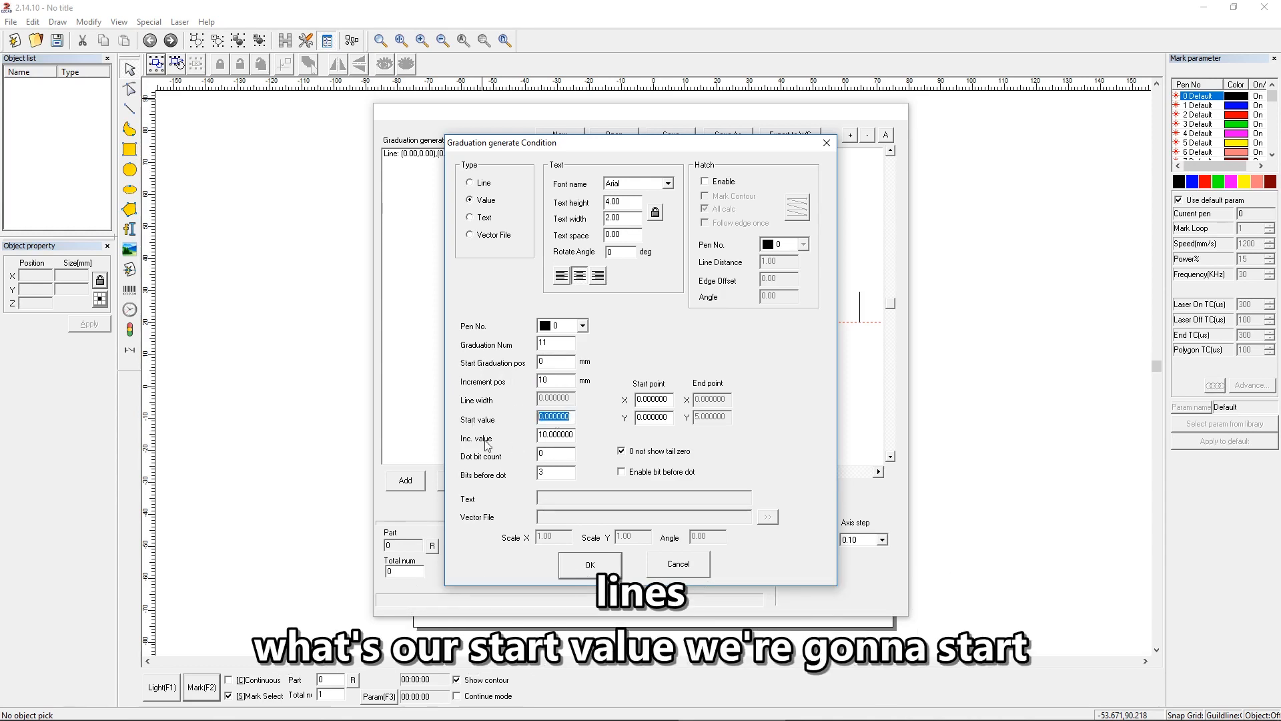
{"action": "type", "text": "0"}
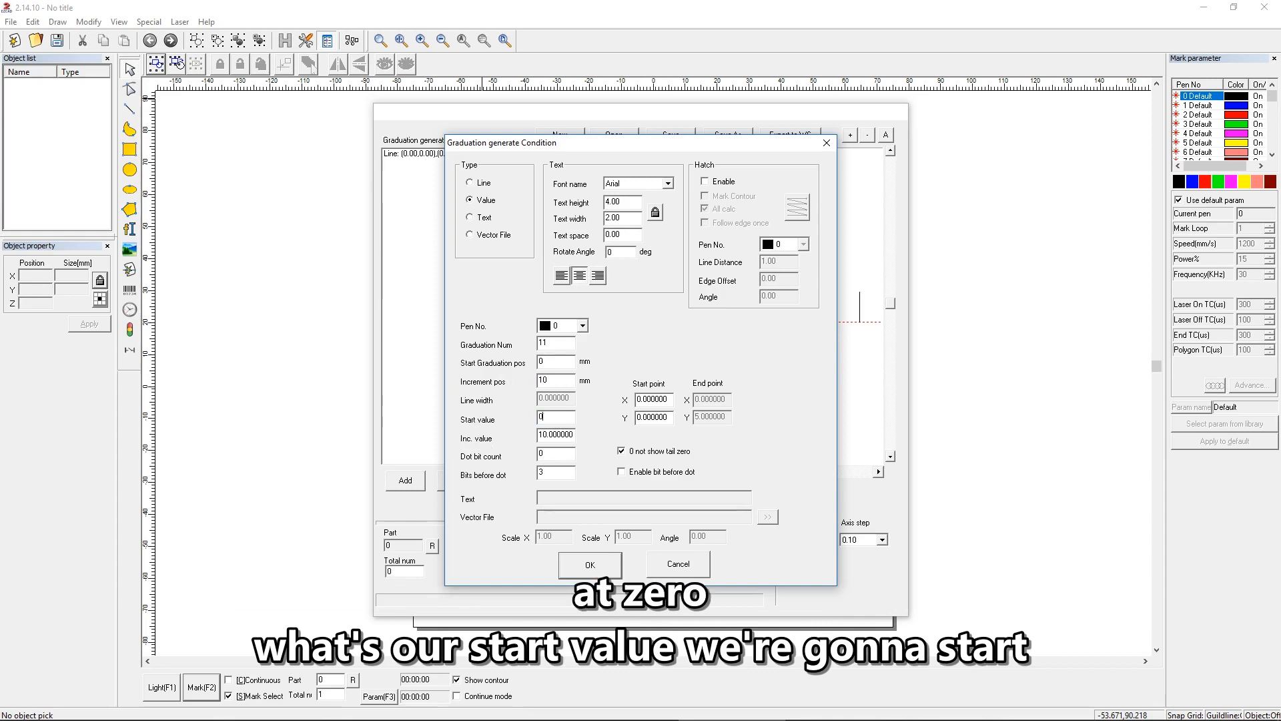
{"action": "key", "text": "Tab"}
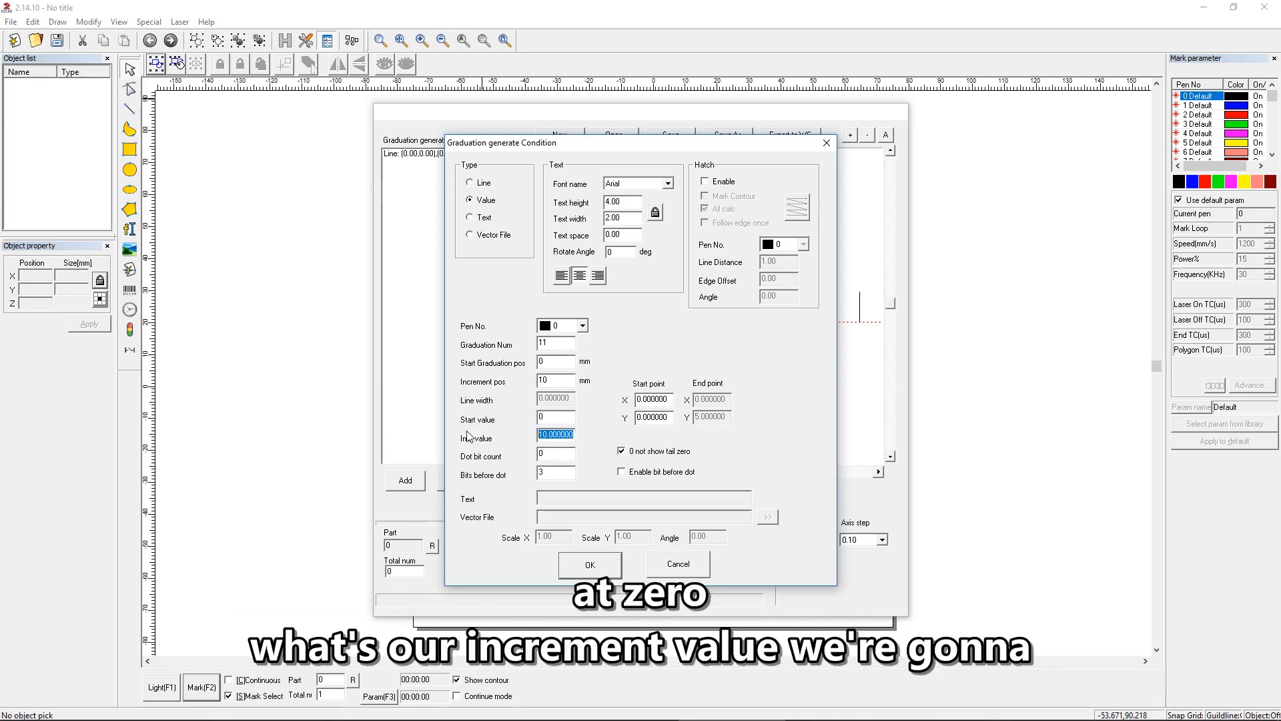
{"action": "type", "text": "10"}
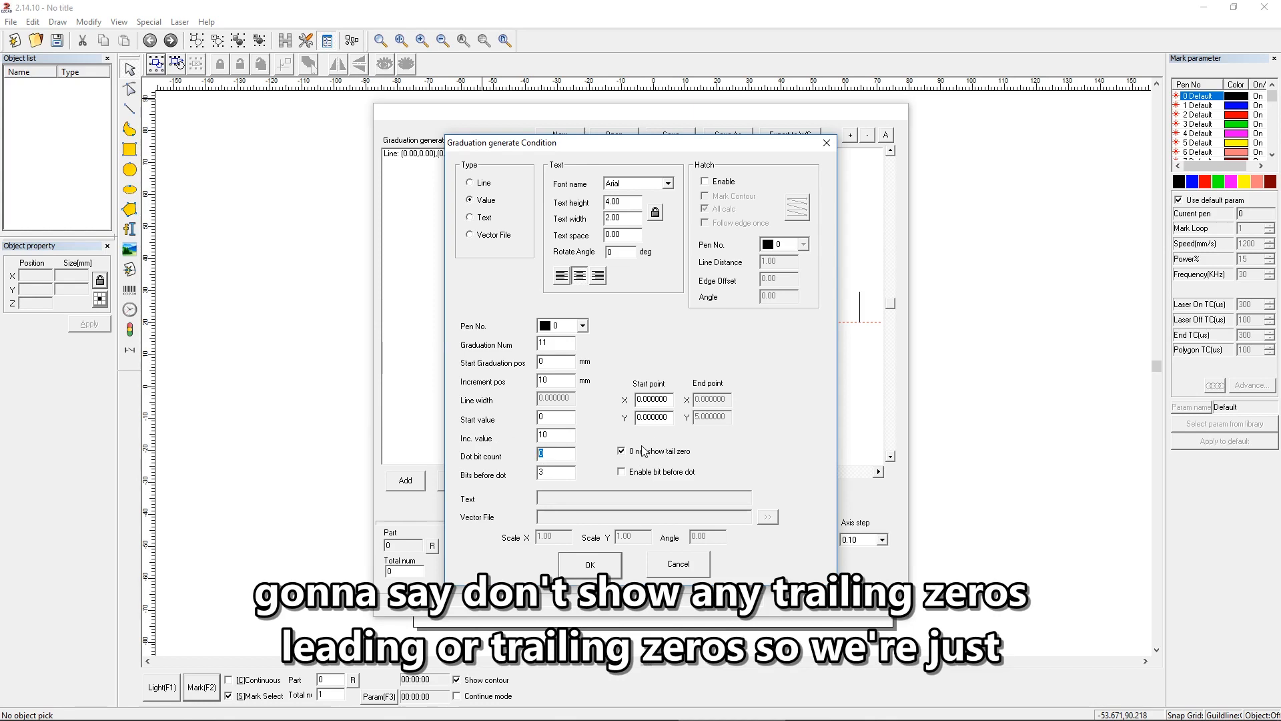
{"action": "left_click", "coordinate": [572, 474]}
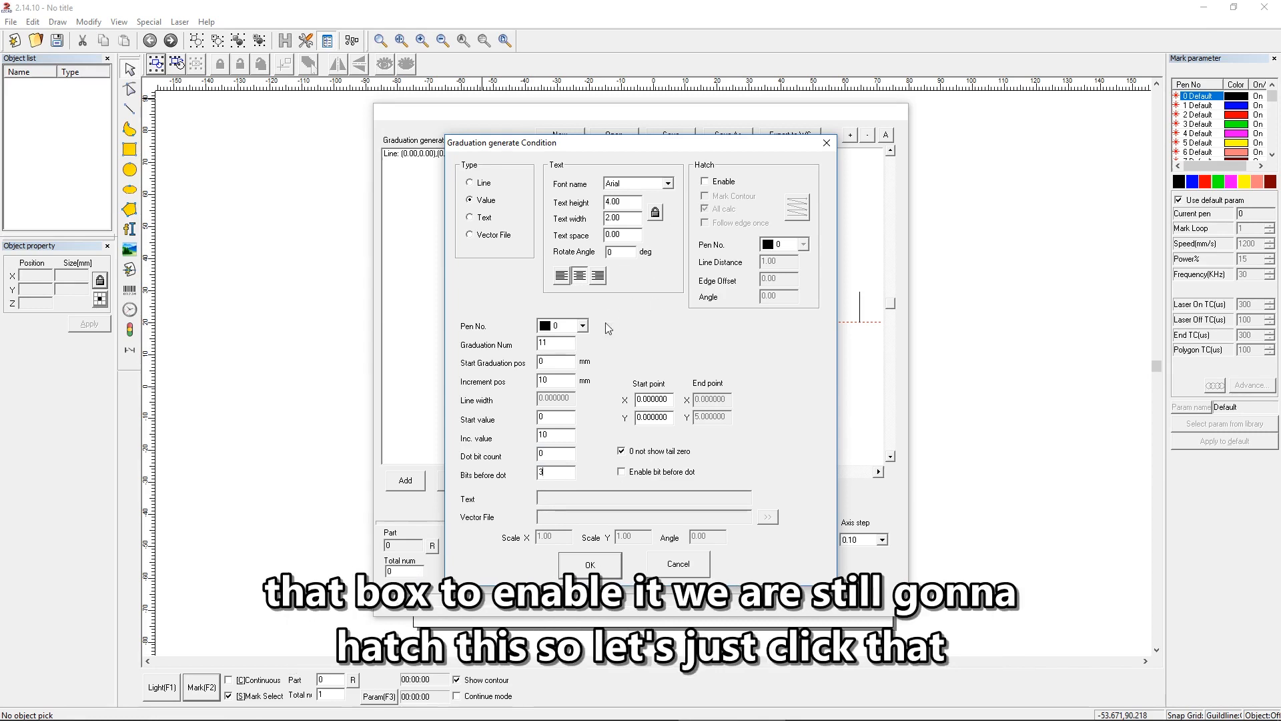
Step: Enable hatching for the values with the bi-directional pattern, All calc off and a line distance of .01
{"action": "left_click", "coordinate": [706, 182]}
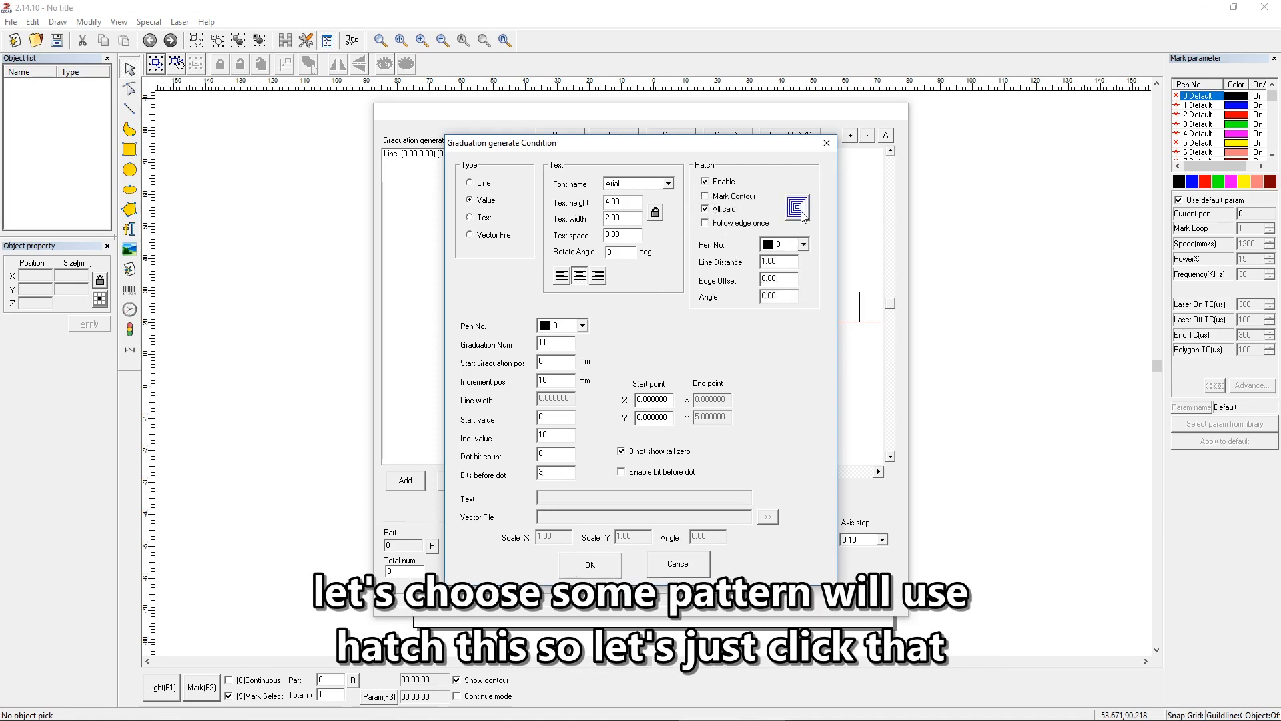
{"action": "left_click", "coordinate": [798, 218]}
{"action": "left_click", "coordinate": [705, 209]}
{"action": "double_click", "coordinate": [778, 261]}
{"action": "type", "text": ".01"}
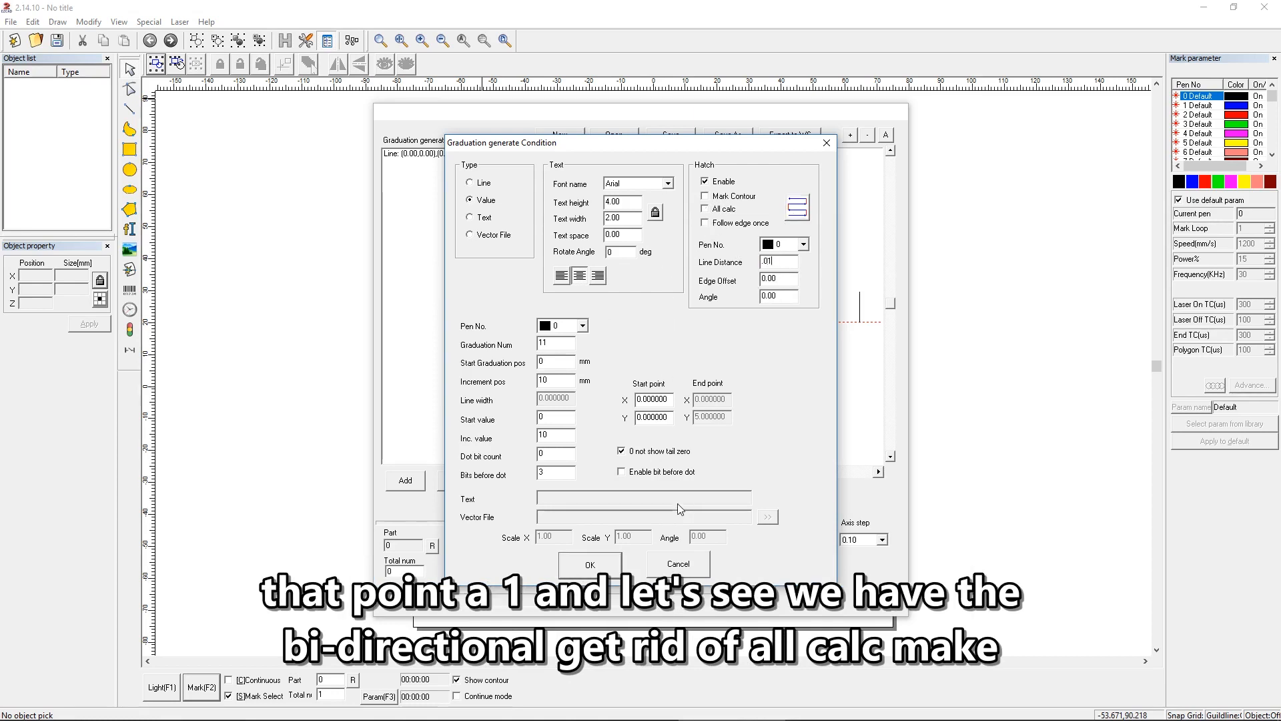
Step: Set the text height of the value labels to 3, keeping the text width proportional
{"action": "left_click_drag", "start_coordinate": [510, 144], "coordinate": [839, 145]}
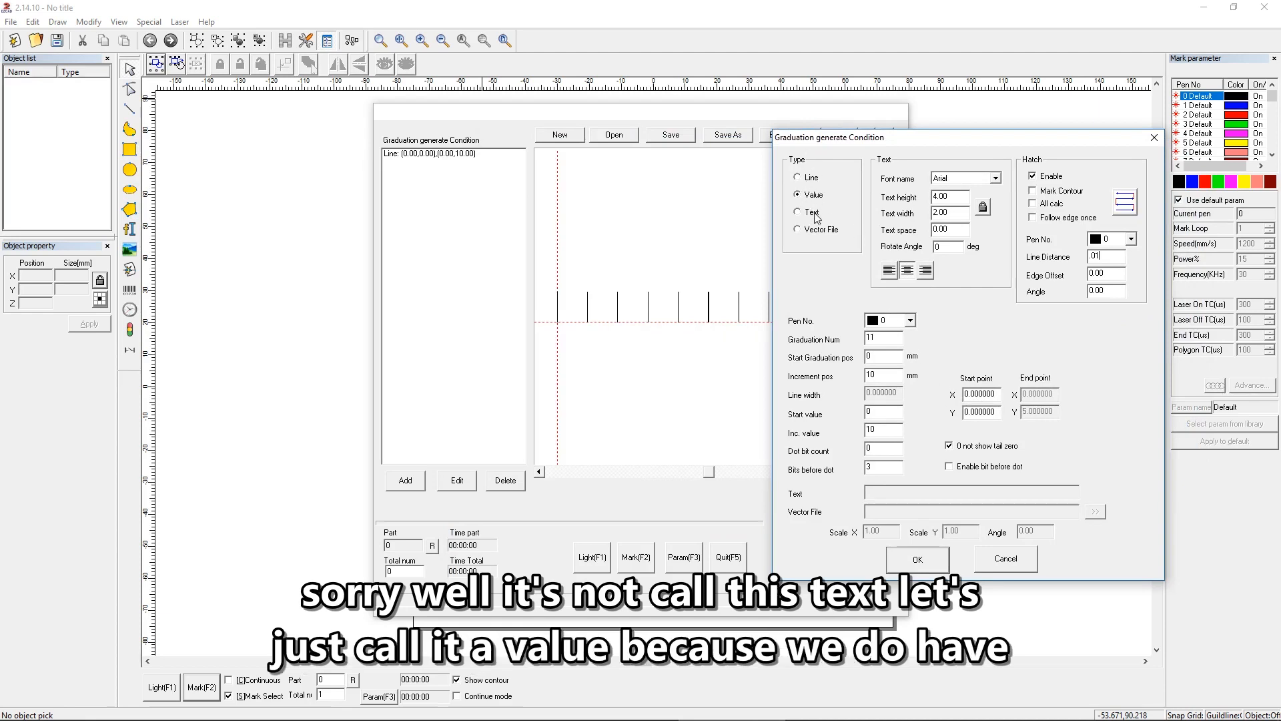
{"action": "left_click_drag", "start_coordinate": [994, 395], "coordinate": [963, 395]}
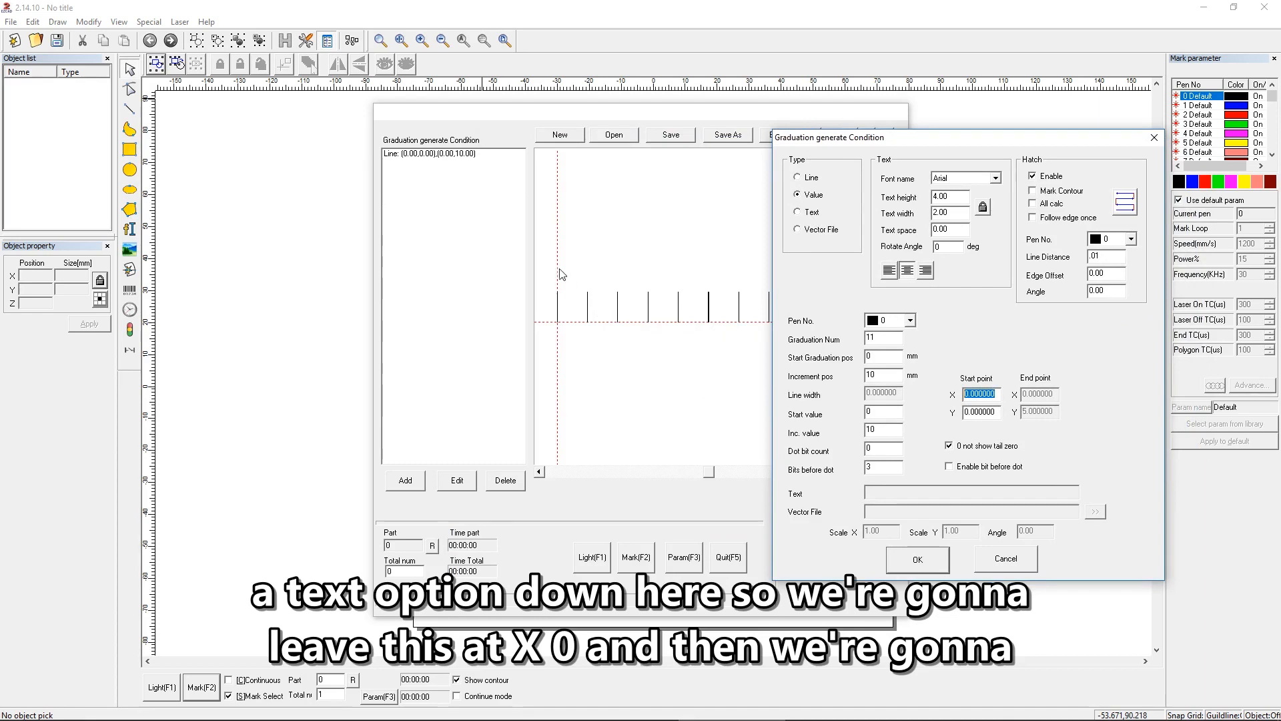
{"action": "left_click_drag", "start_coordinate": [993, 413], "coordinate": [948, 414]}
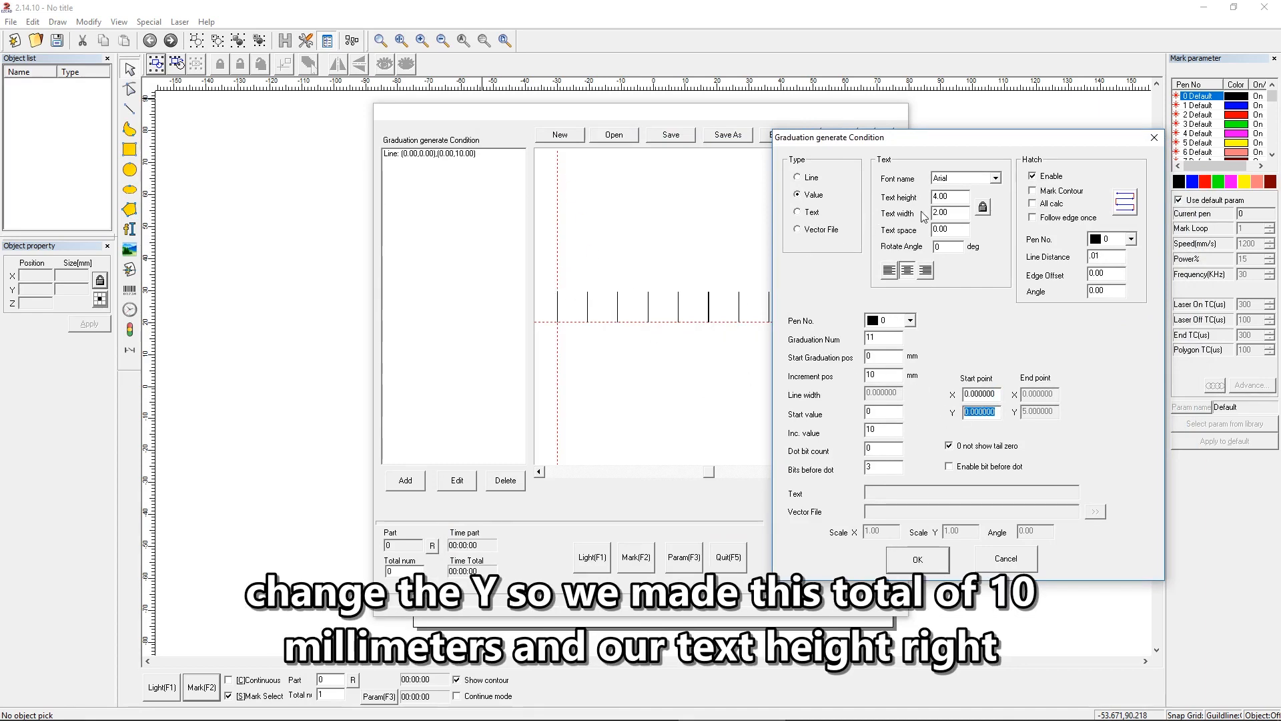
{"action": "left_click_drag", "start_coordinate": [950, 197], "coordinate": [897, 205]}
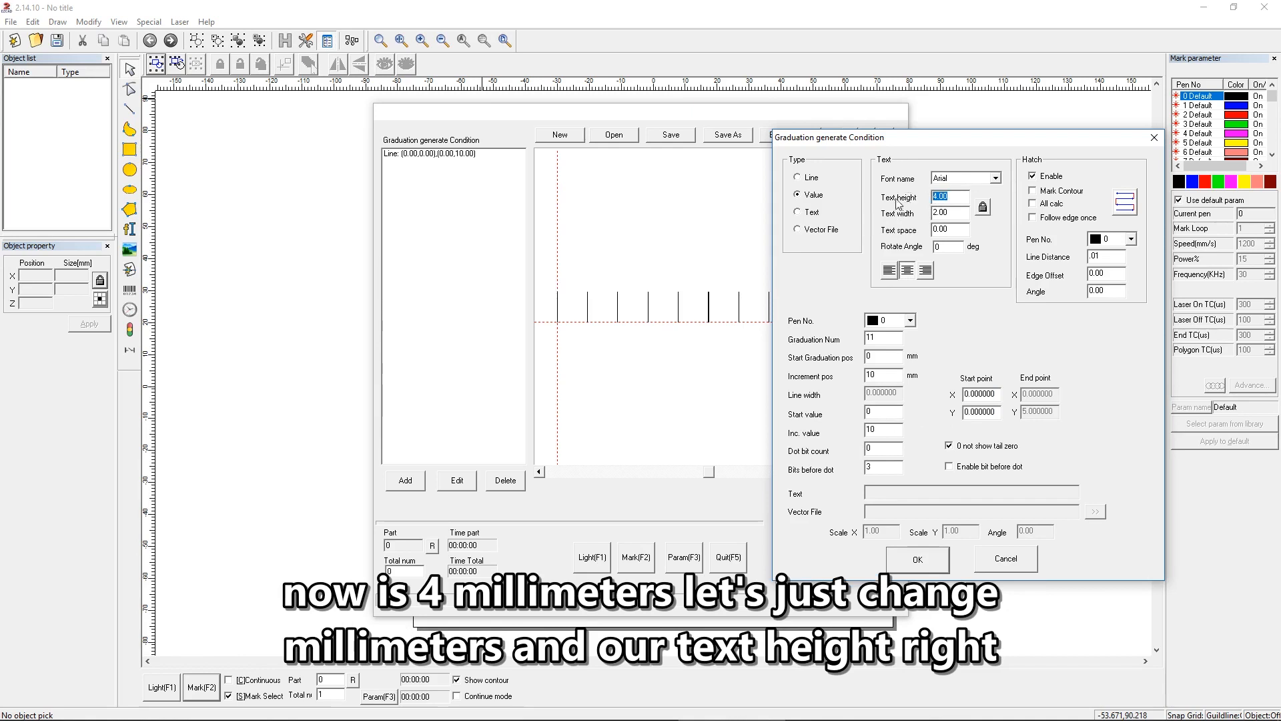
{"action": "type", "text": "2"}
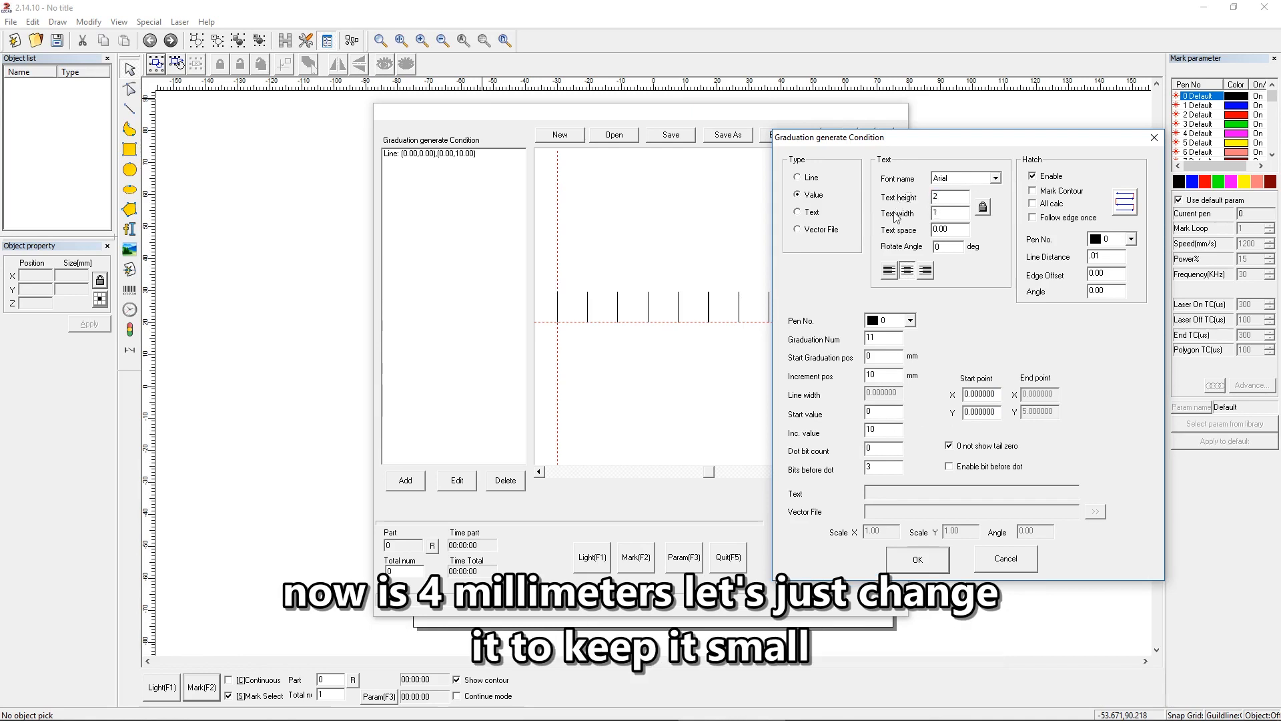
{"action": "key", "text": "BackSpace"}
{"action": "type", "text": "3"}
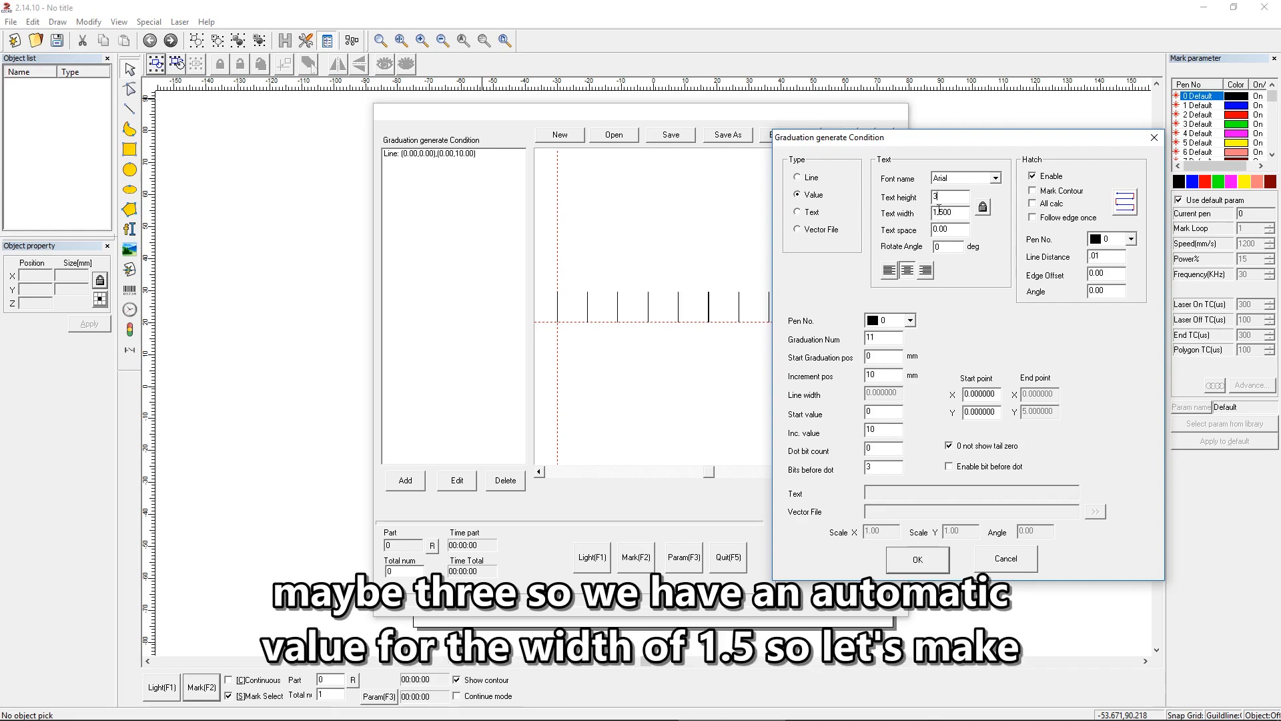
Step: Set the value labels' start point Y to 13 and confirm the value condition
{"action": "left_click_drag", "start_coordinate": [998, 412], "coordinate": [963, 412]}
{"action": "type", "text": "13"}
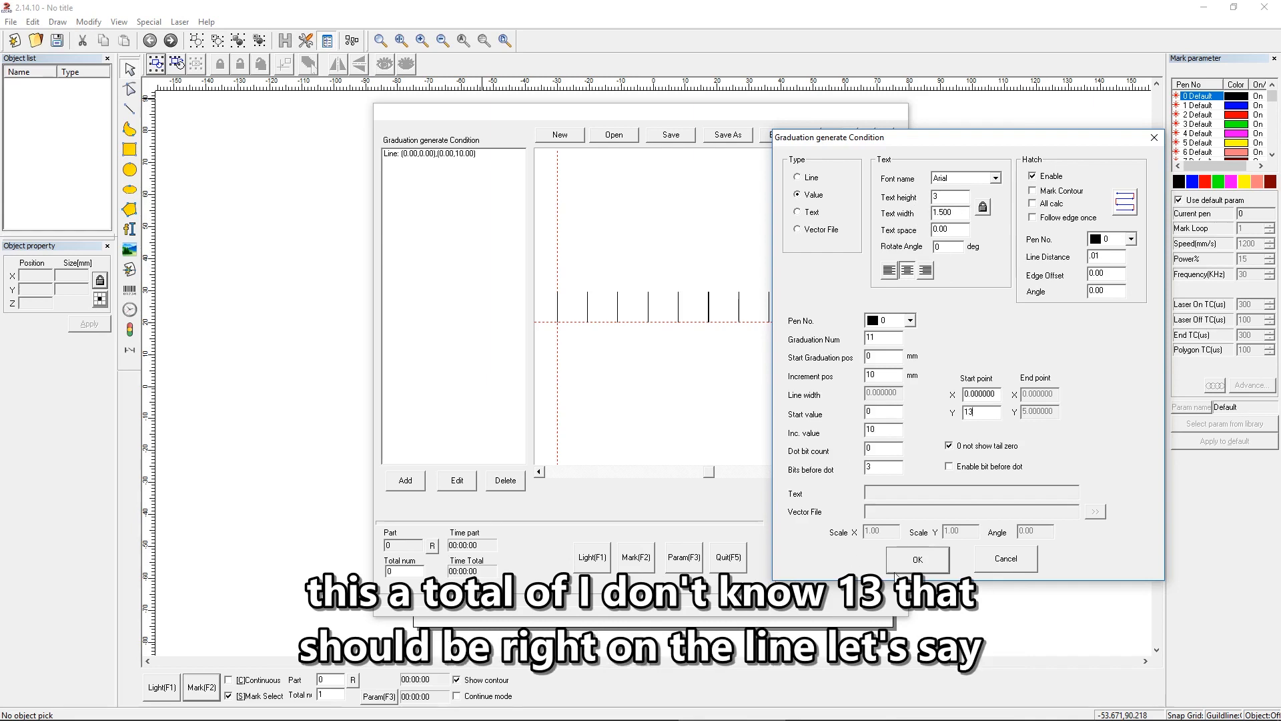
{"action": "left_click", "coordinate": [919, 559]}
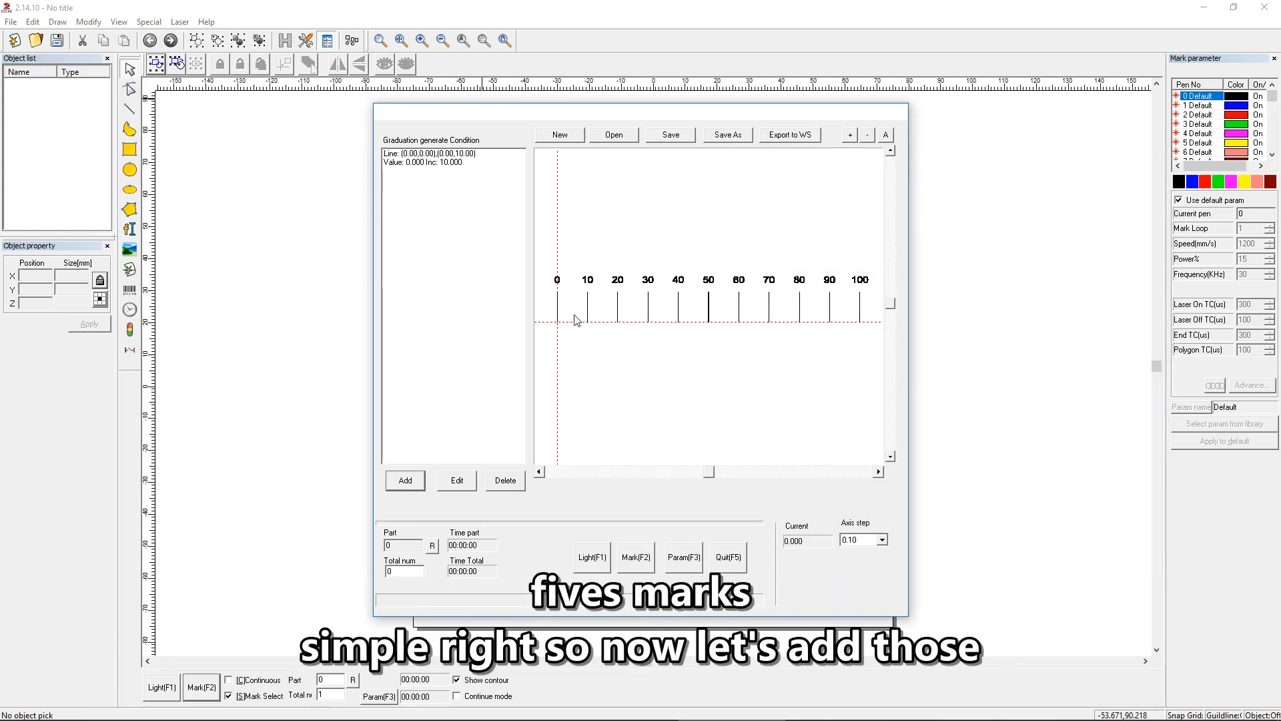
Step: Add a Line graduation condition with 10 graduations starting at 5 mm, incrementing by 10 mm, with a line width of .05
{"action": "left_click", "coordinate": [406, 481]}
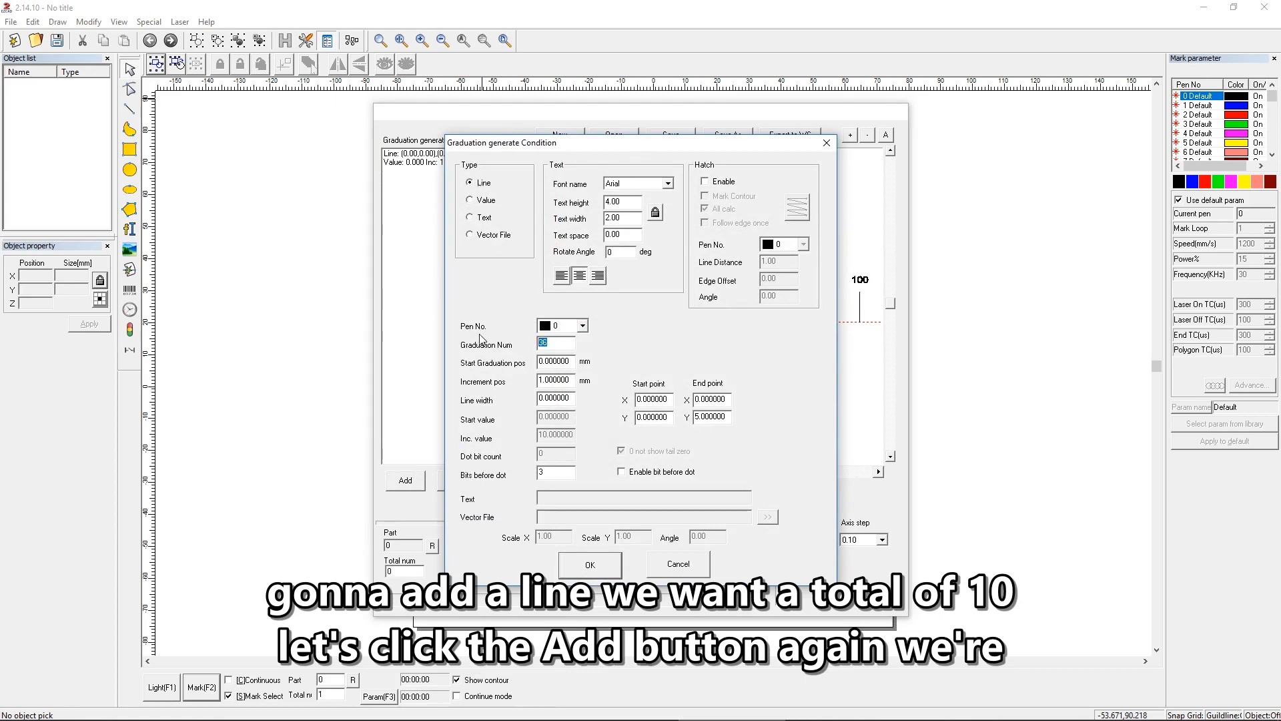
{"action": "type", "text": "10"}
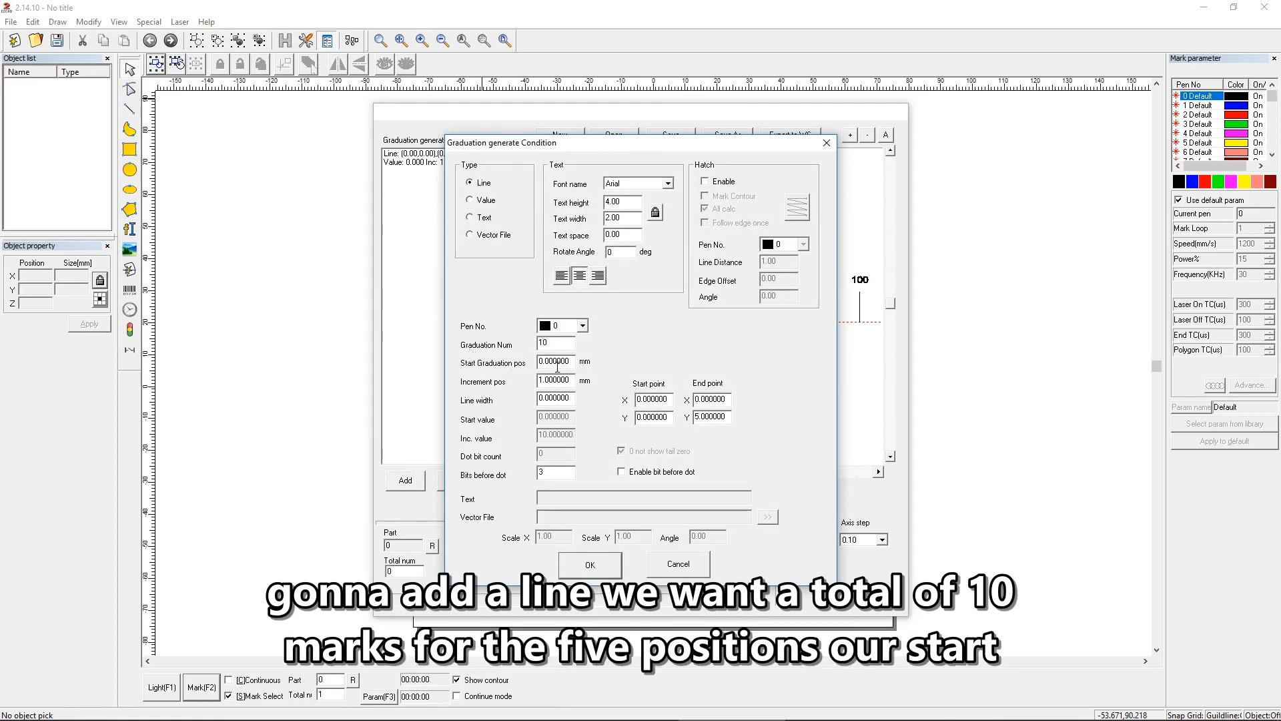
{"action": "double_click", "coordinate": [571, 361]}
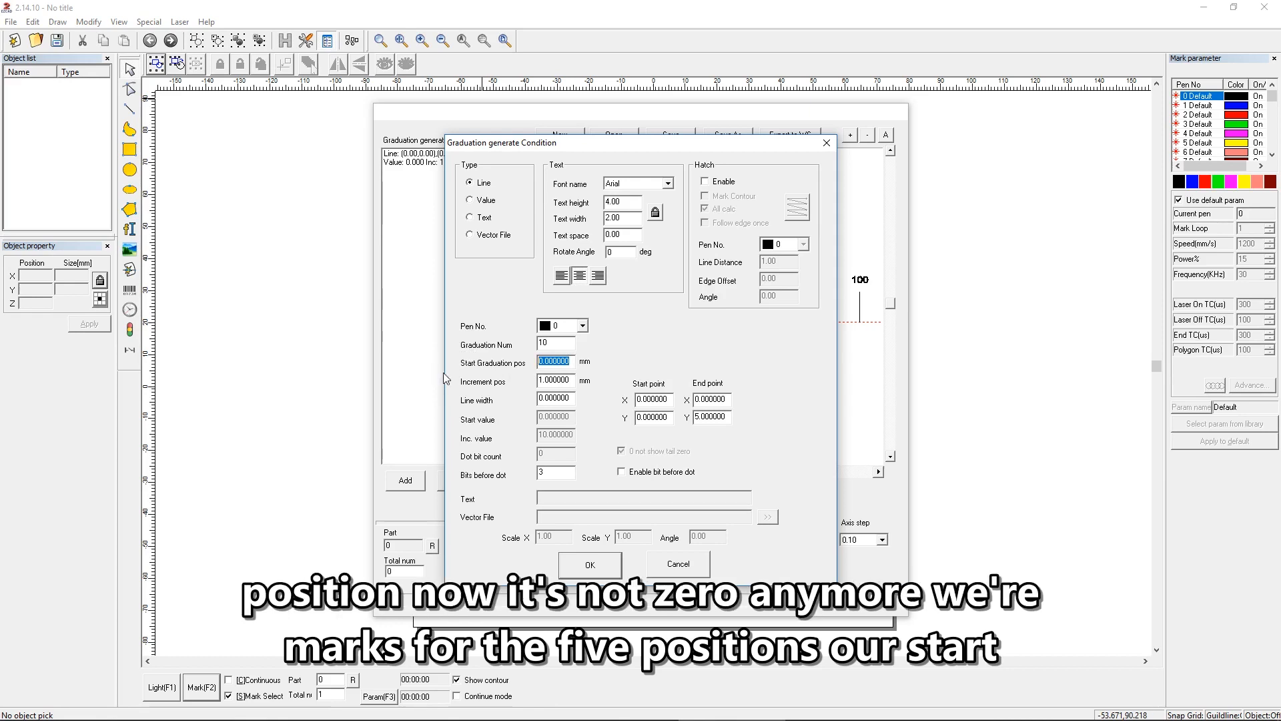
{"action": "type", "text": "5"}
{"action": "key", "text": "Tab"}
{"action": "type", "text": "10"}
{"action": "key", "text": "Tab"}
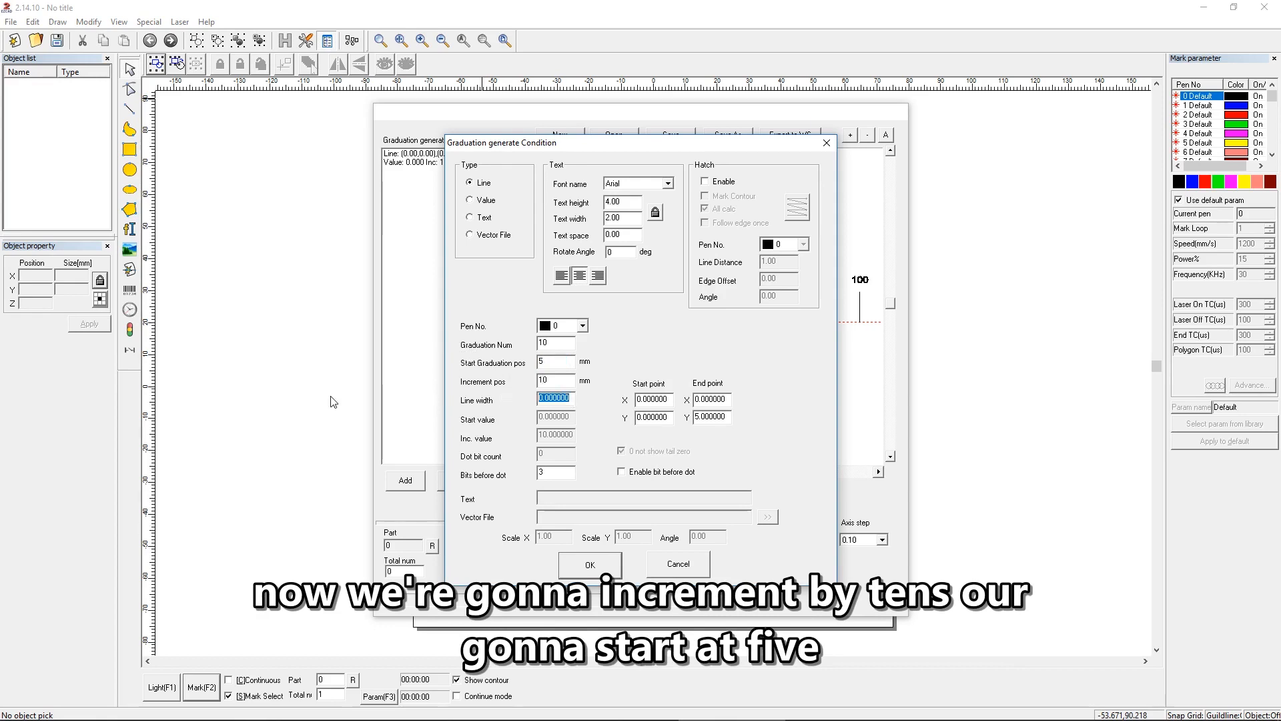
{"action": "type", "text": ".05"}
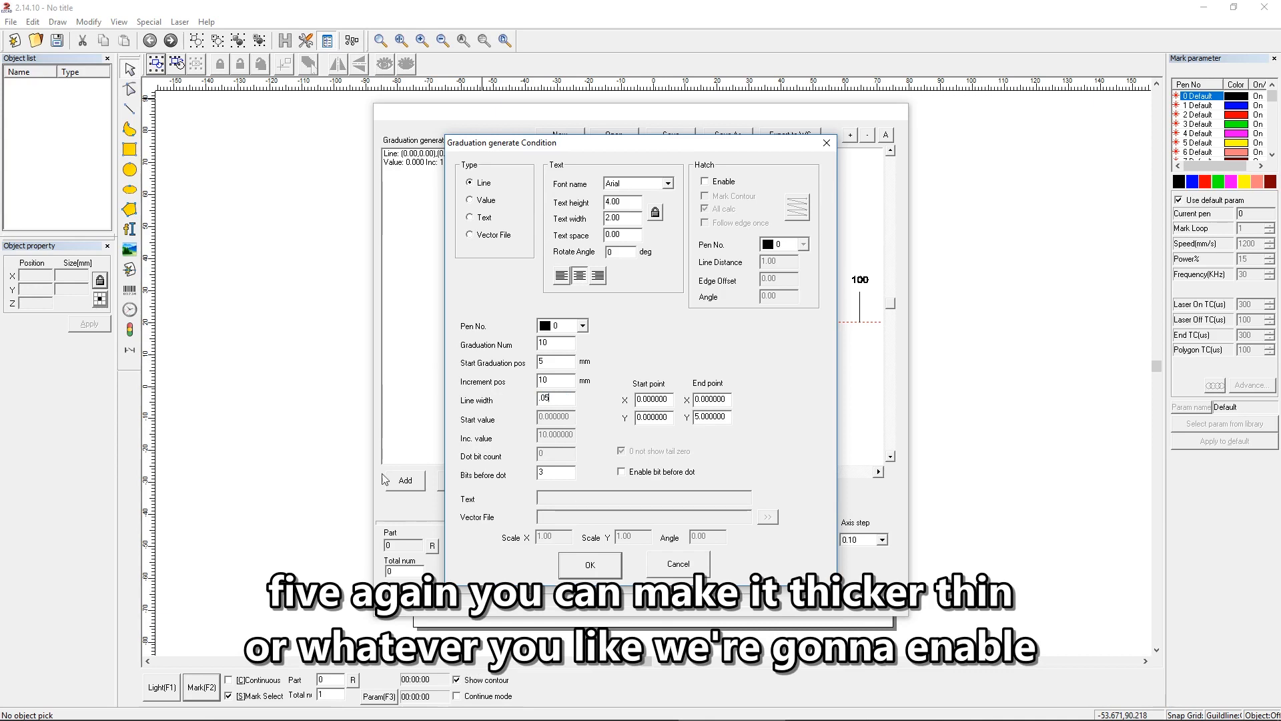
Step: Enable hatching for the 5 mm marks with the concentric pattern, All calc off and a line distance of .01
{"action": "left_click", "coordinate": [705, 181]}
{"action": "left_click", "coordinate": [714, 209]}
{"action": "left_click", "coordinate": [797, 210]}
{"action": "left_click", "coordinate": [797, 209]}
{"action": "left_click_drag", "start_coordinate": [787, 261], "coordinate": [702, 257]}
{"action": "type", "text": ".01"}
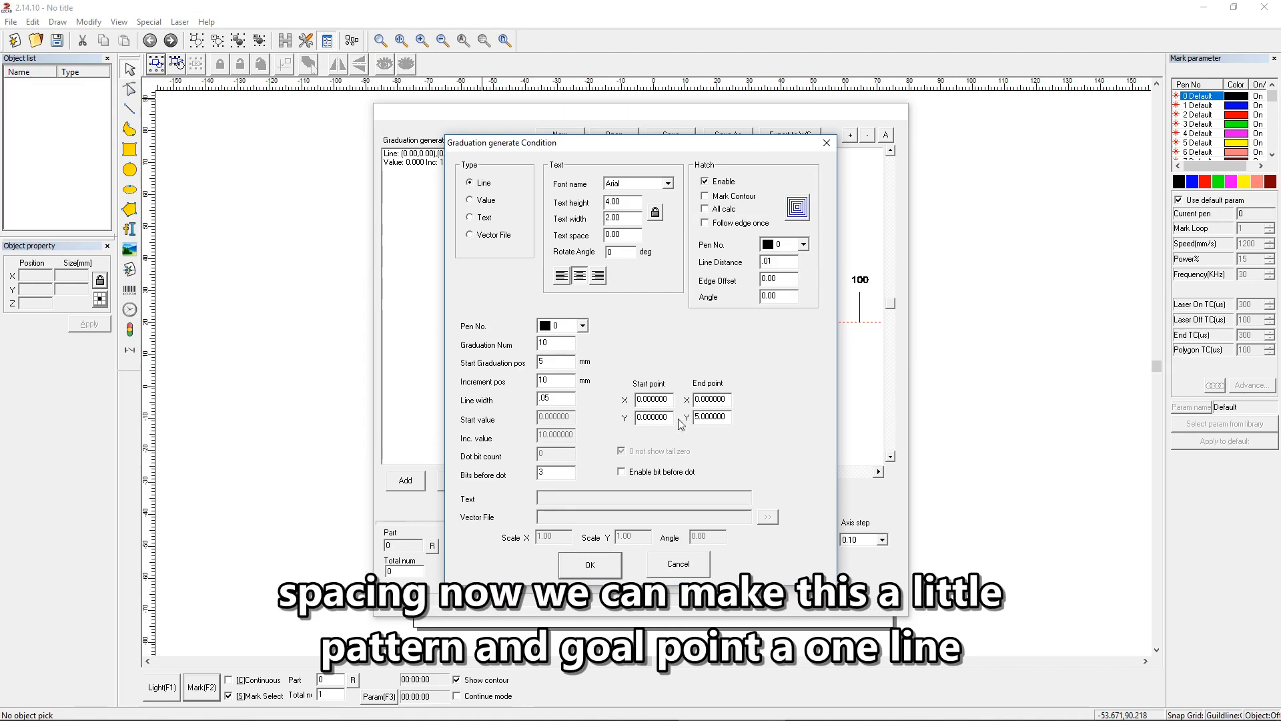
Step: Set the end point Y of the 5 mm marks to 6 and confirm the line condition
{"action": "left_click_drag", "start_coordinate": [722, 420], "coordinate": [688, 421]}
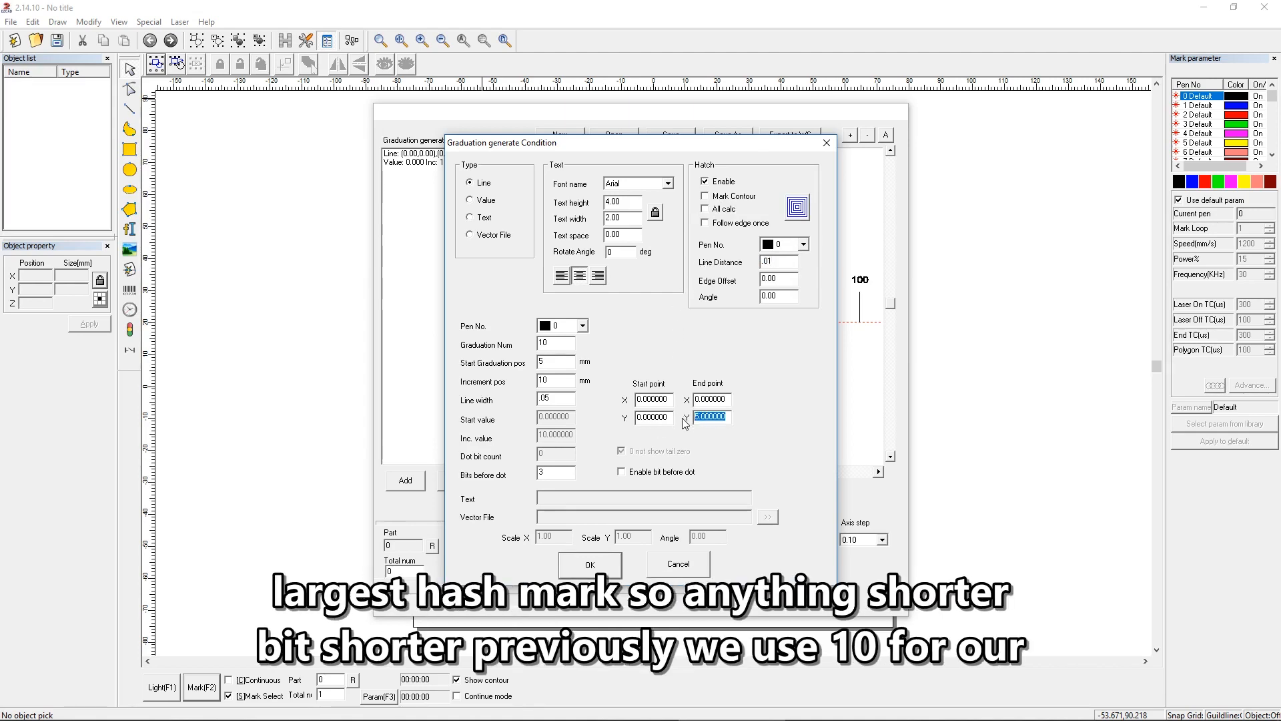
{"action": "type", "text": "6"}
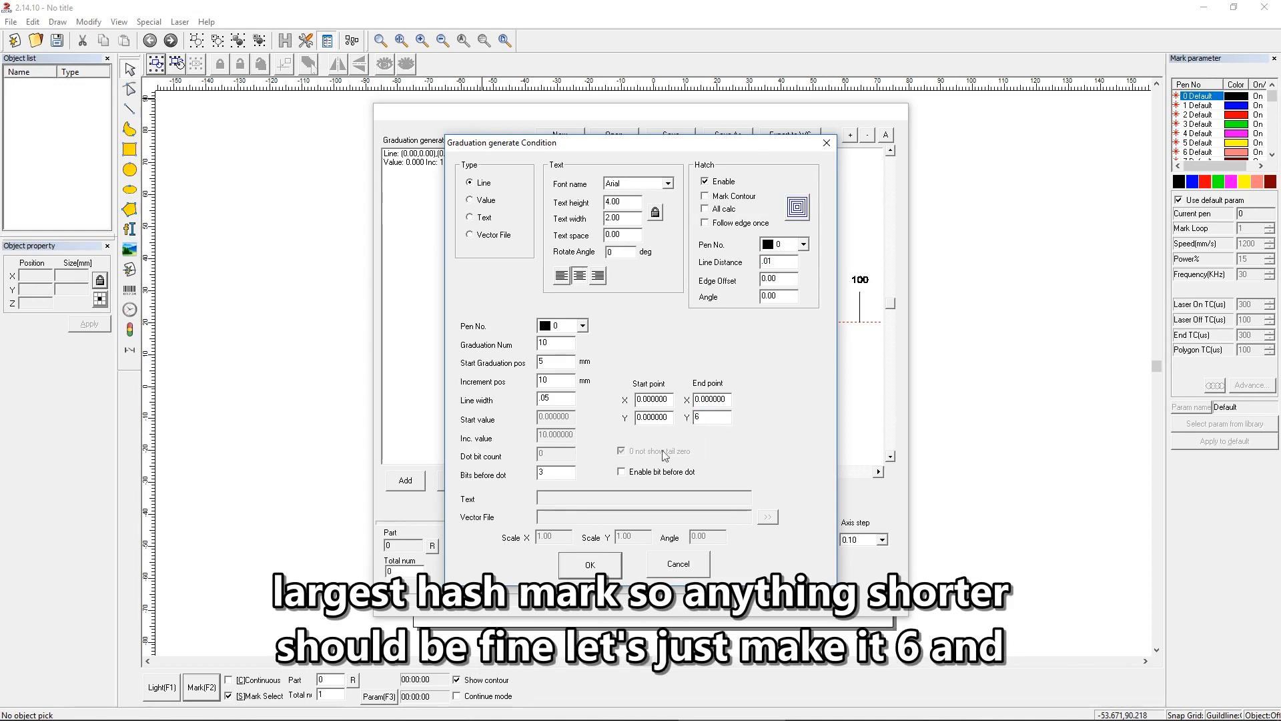
{"action": "left_click", "coordinate": [599, 559]}
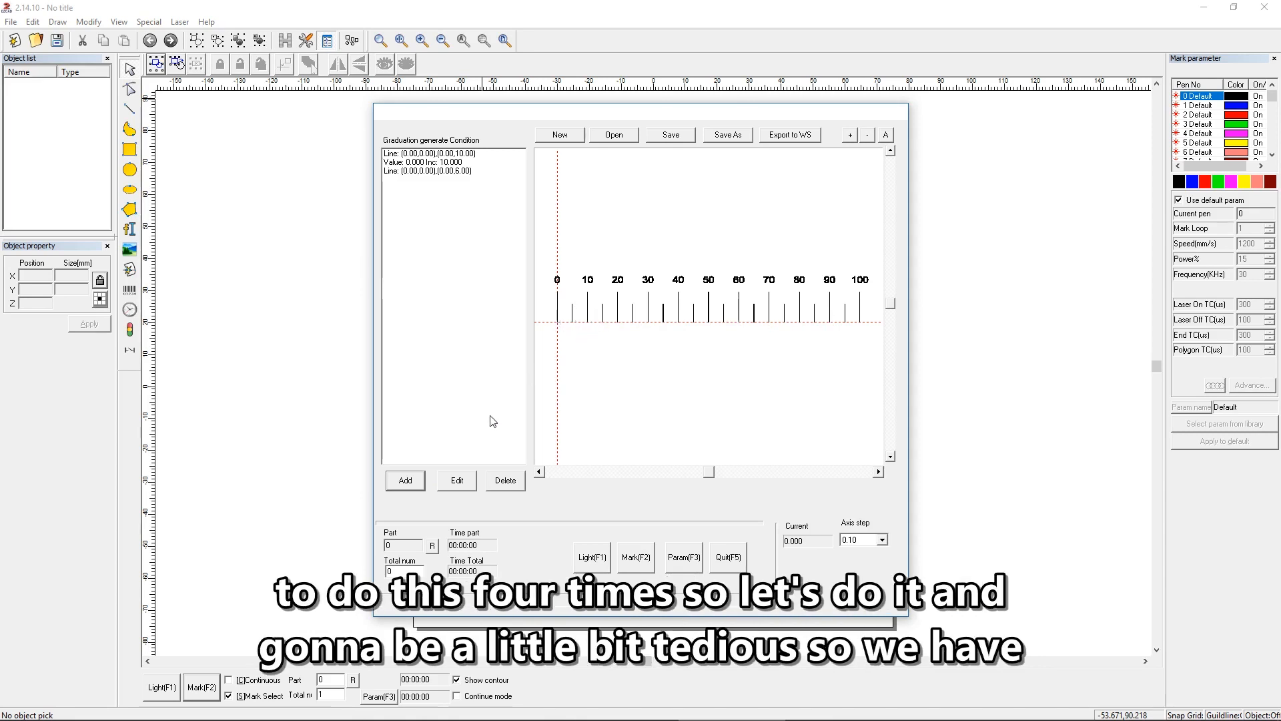
Step: Add a Line graduation condition with 20 graduations starting at 1 mm, incrementing by 5 mm, with a line width of .05
{"action": "left_click", "coordinate": [406, 481]}
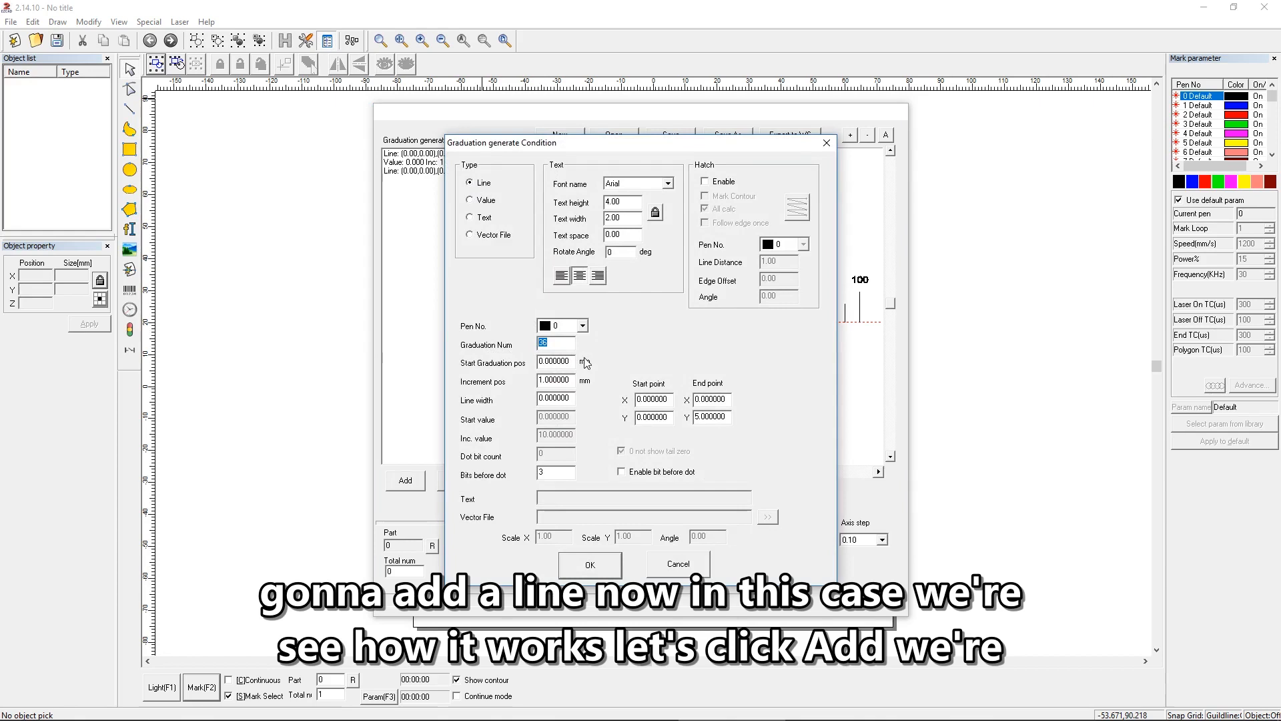
{"action": "type", "text": "20"}
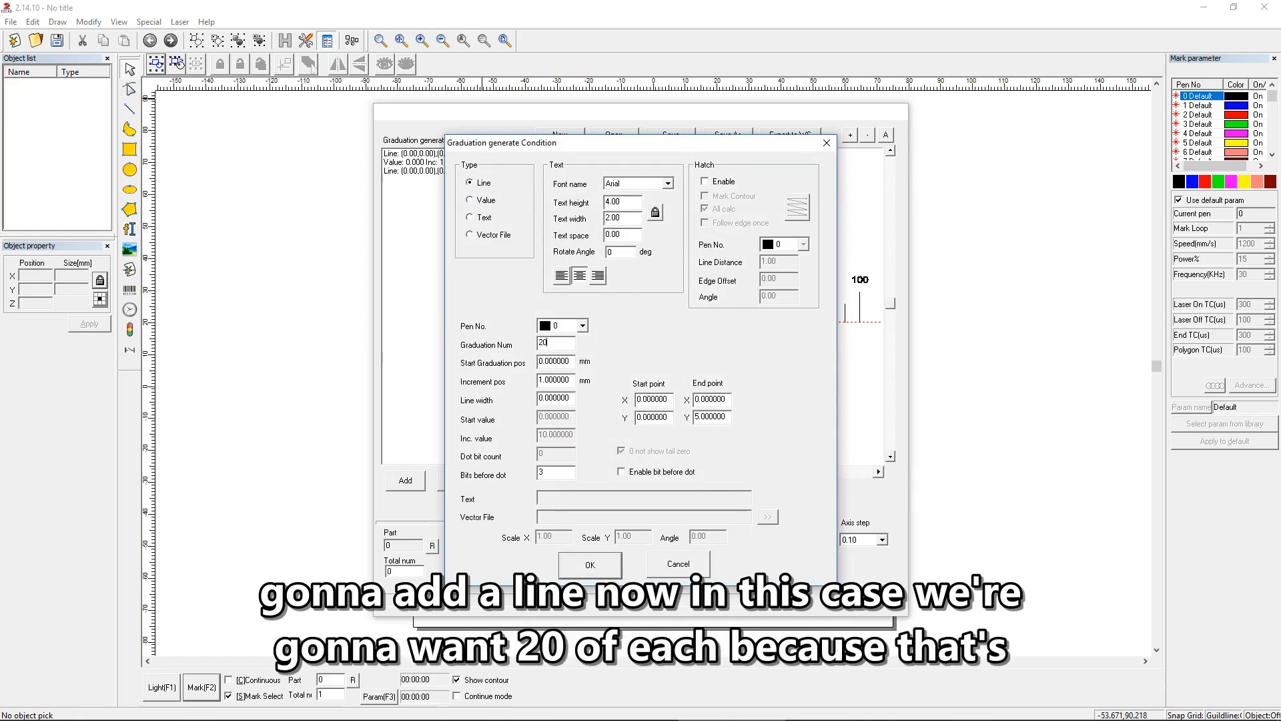
{"action": "left_click_drag", "start_coordinate": [513, 144], "coordinate": [983, 136]}
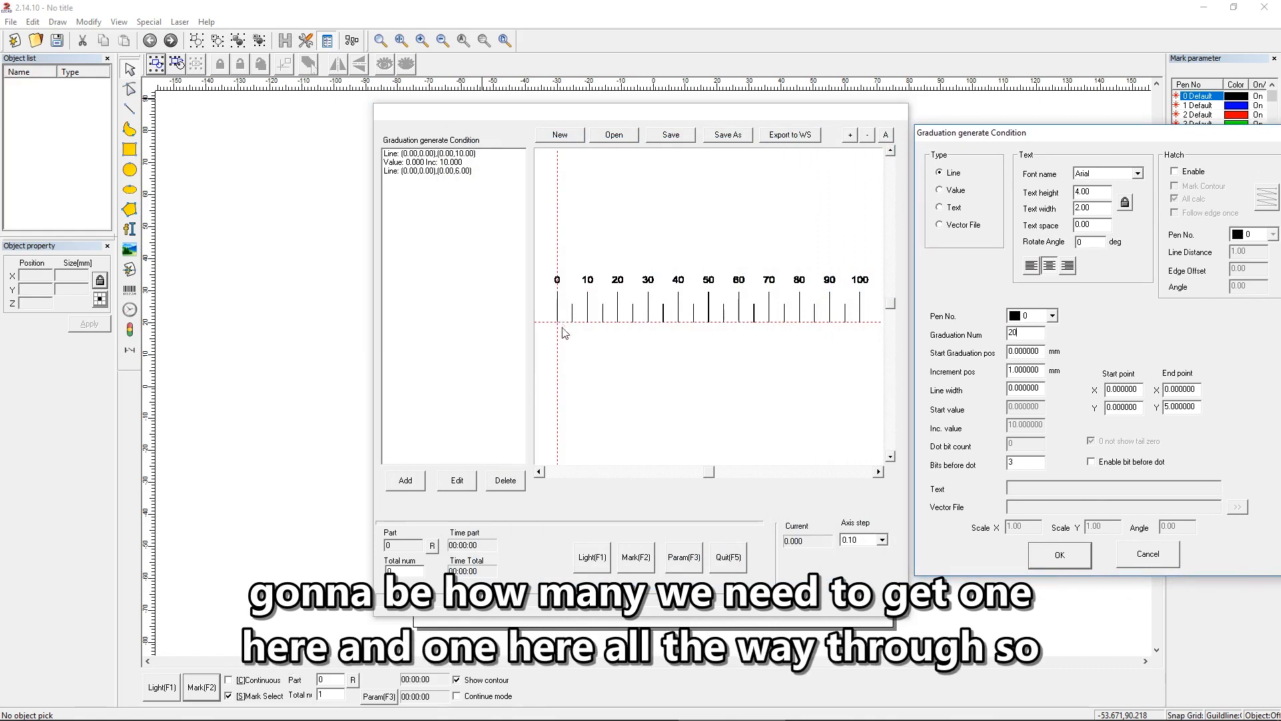
{"action": "left_click_drag", "start_coordinate": [1036, 134], "coordinate": [819, 108]}
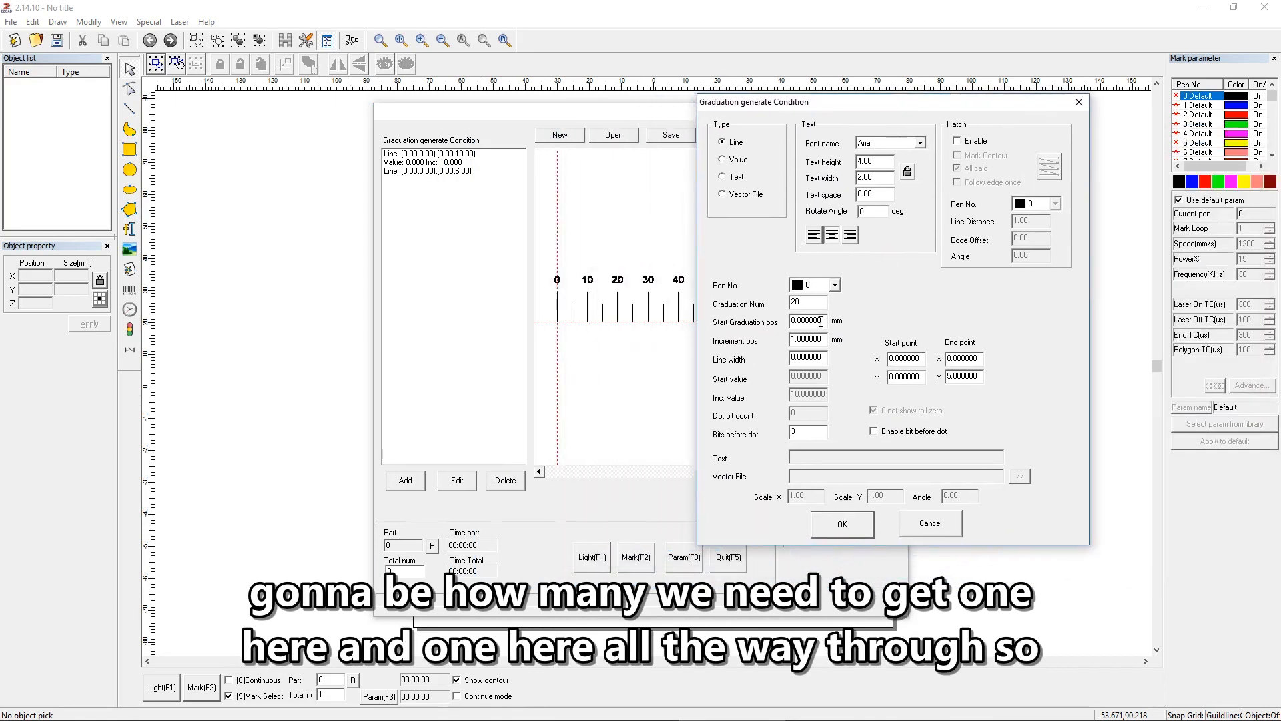
{"action": "left_click_drag", "start_coordinate": [820, 321], "coordinate": [716, 325]}
{"action": "type", "text": "1"}
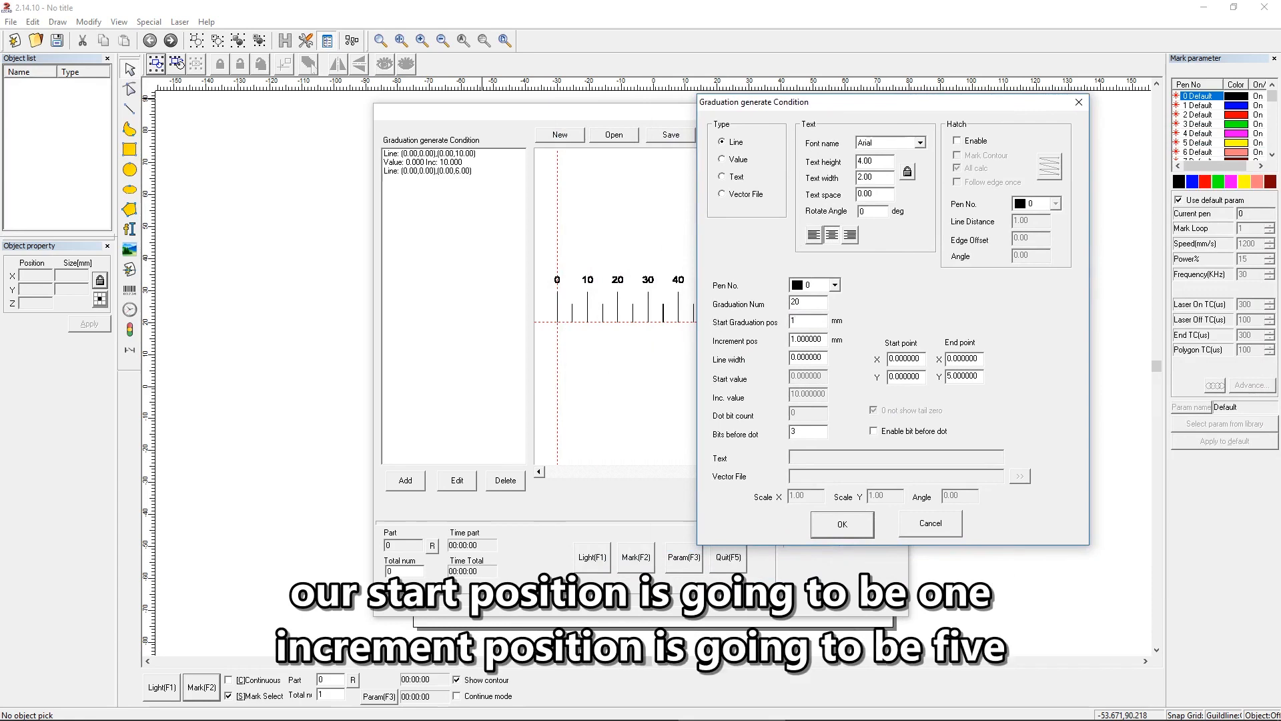
{"action": "key", "text": "Tab"}
{"action": "type", "text": "5"}
{"action": "double_click", "coordinate": [824, 358]}
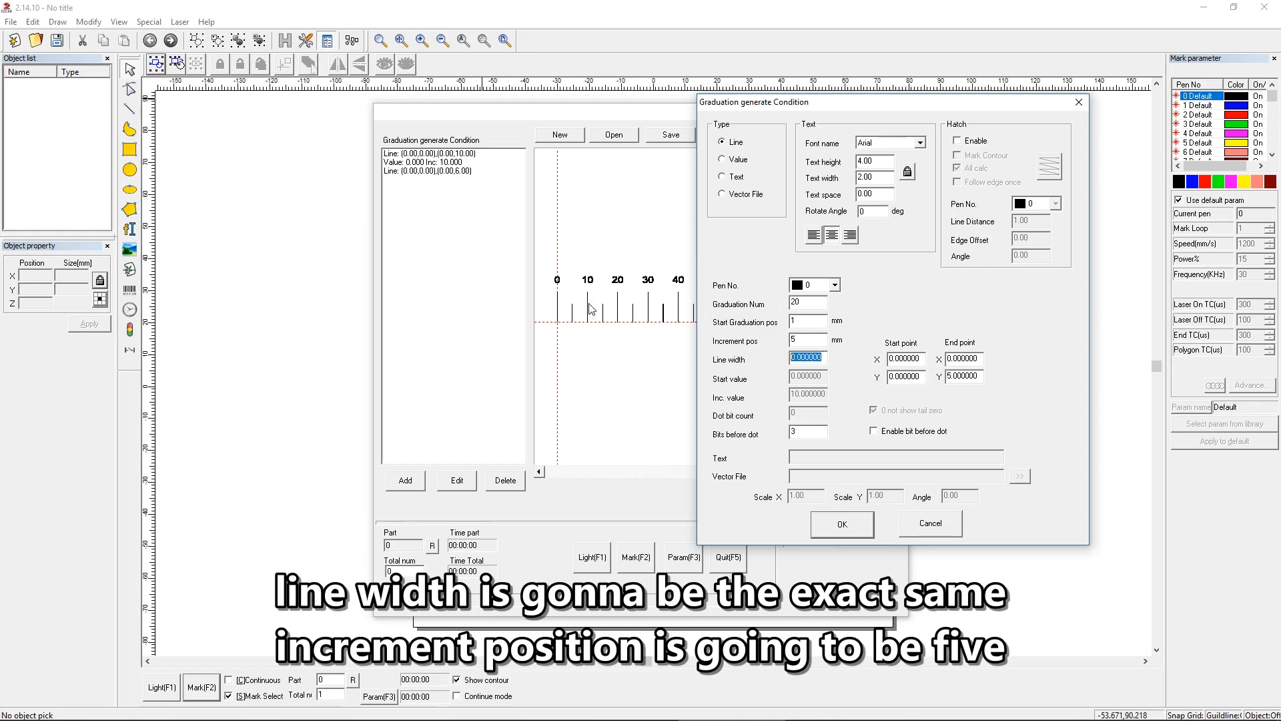
{"action": "type", "text": ".05"}
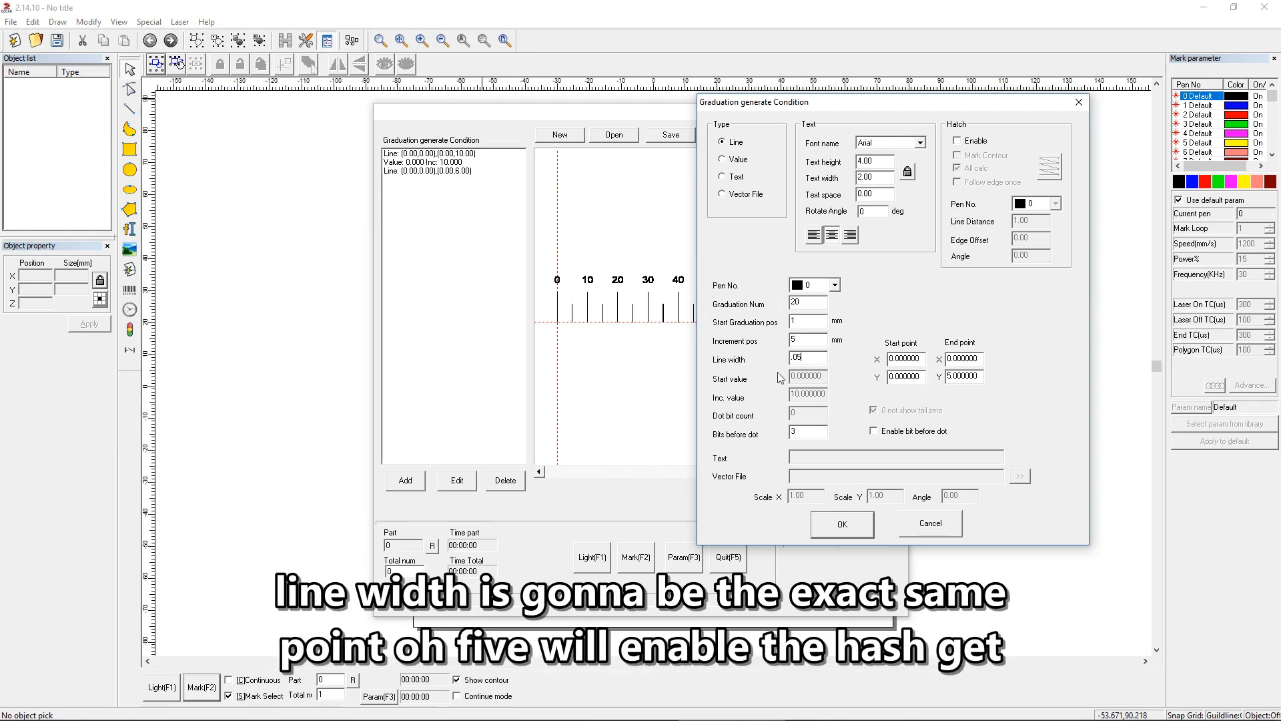
Step: Enable hatching for the short marks starting at 1 mm with the concentric pattern, All calc off and a line distance of .01
{"action": "left_click", "coordinate": [967, 142]}
{"action": "left_click", "coordinate": [966, 171]}
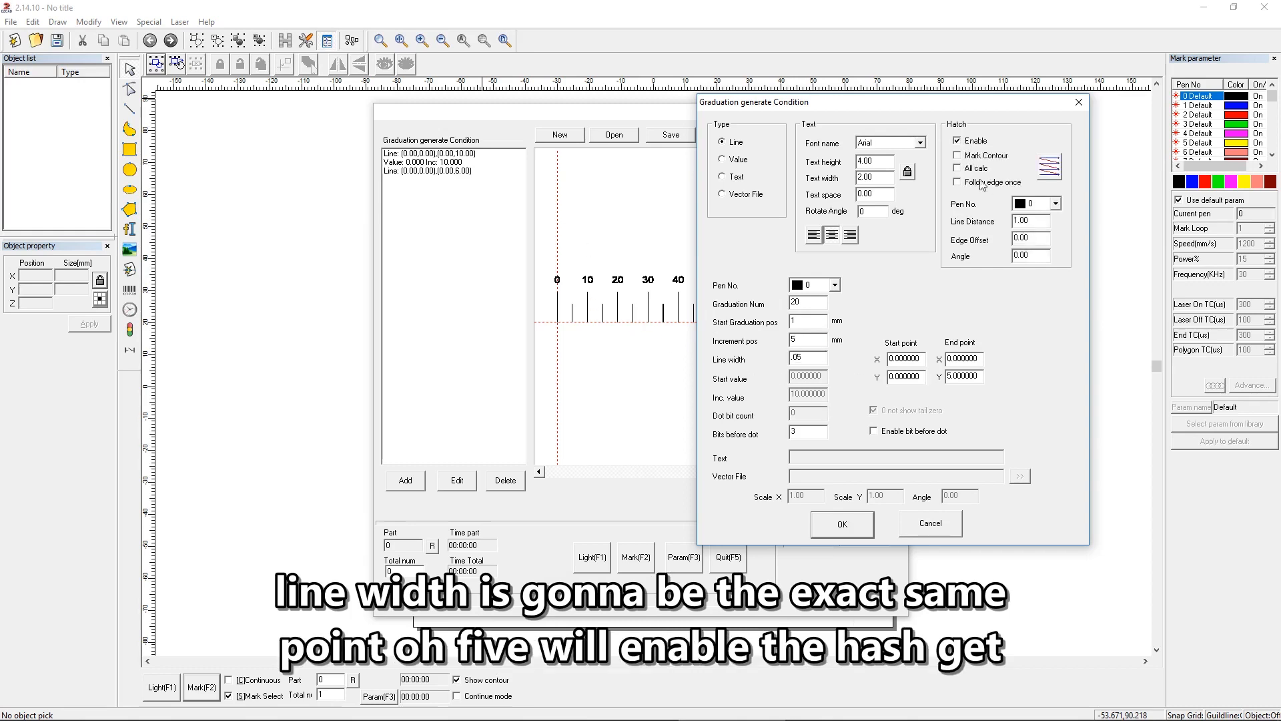
{"action": "left_click", "coordinate": [1044, 174]}
{"action": "left_click", "coordinate": [1043, 174]}
{"action": "left_click_drag", "start_coordinate": [1034, 222], "coordinate": [977, 224]}
{"action": "type", "text": ".01"}
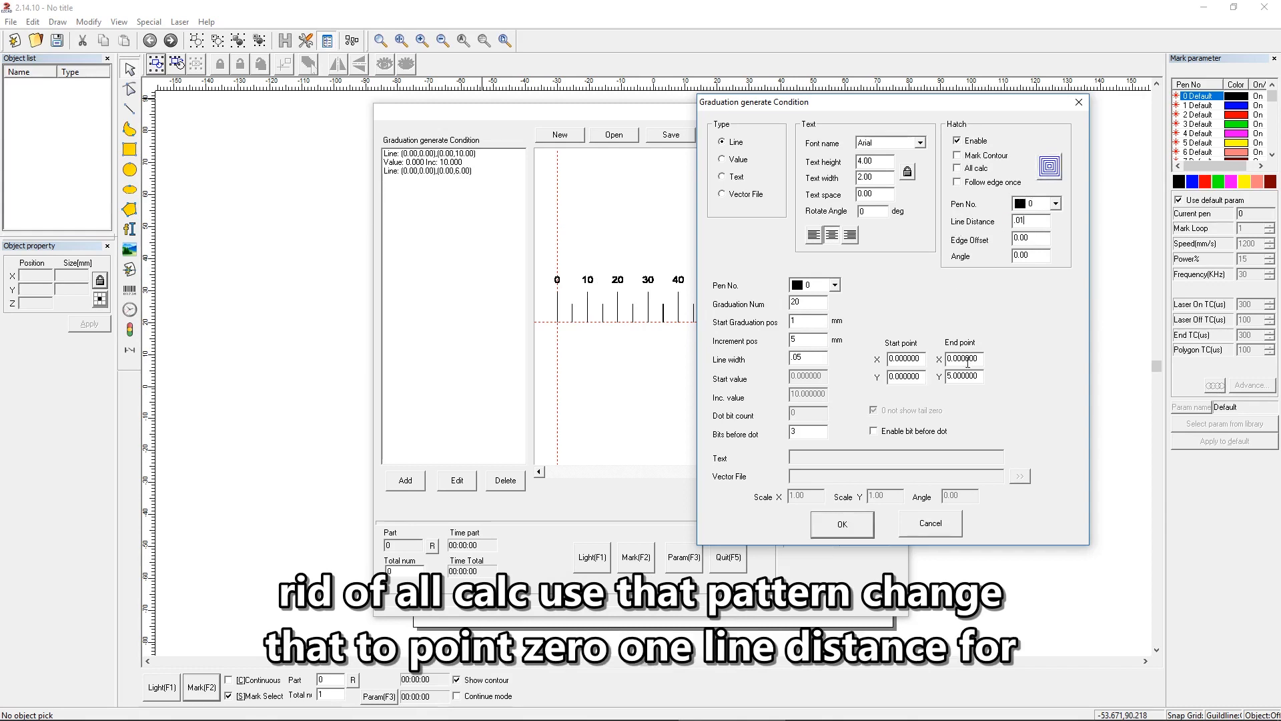
Step: Set the short marks' end point Y to 3 and confirm the line condition
{"action": "double_click", "coordinate": [973, 376]}
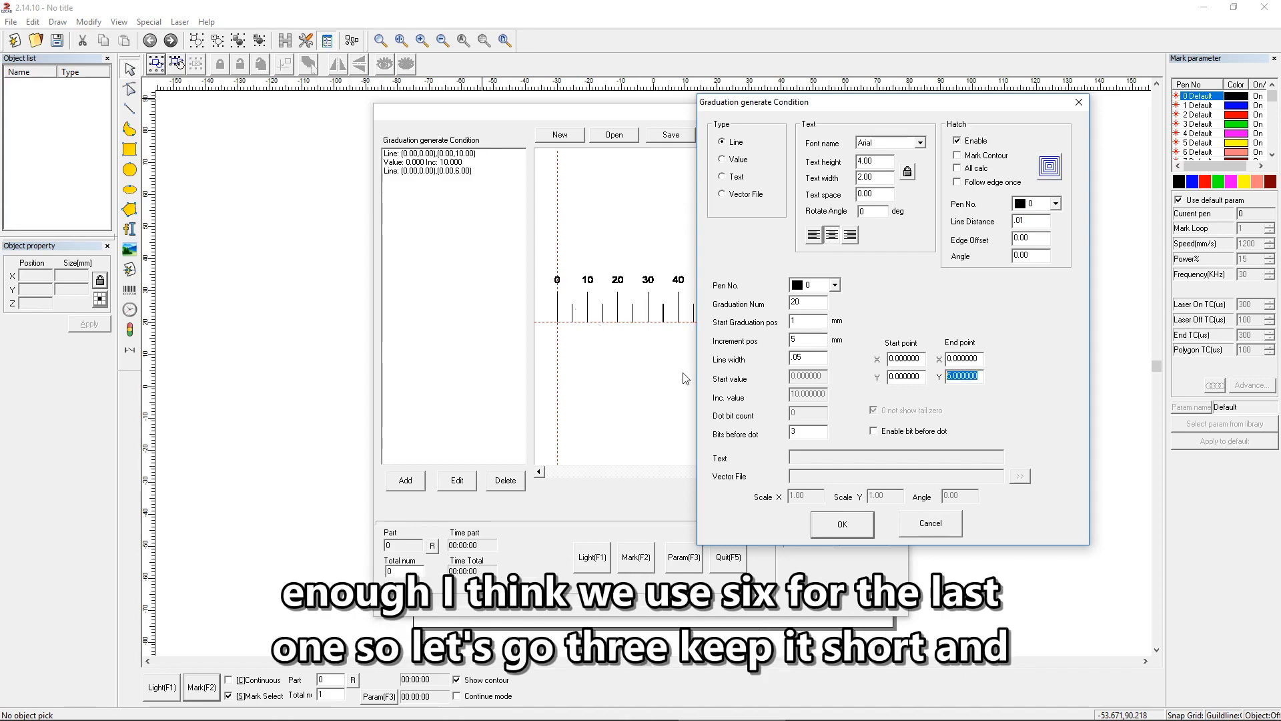
{"action": "type", "text": "3"}
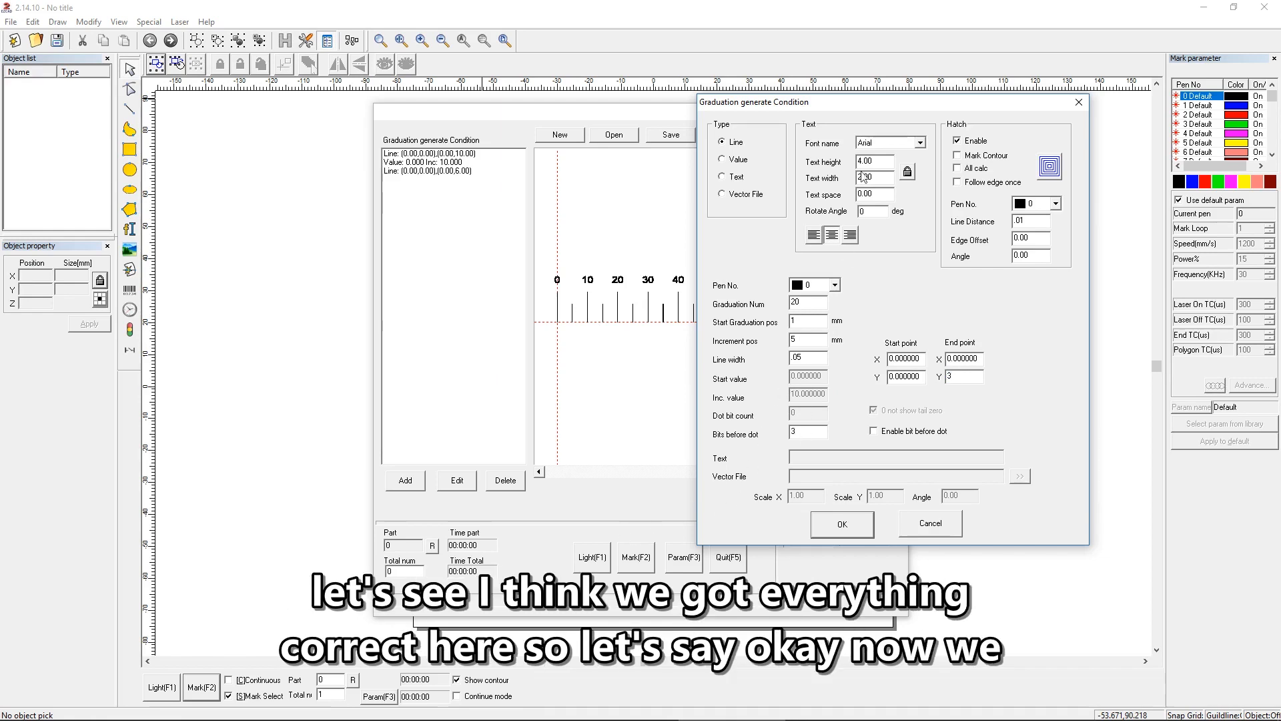
{"action": "left_click", "coordinate": [842, 525]}
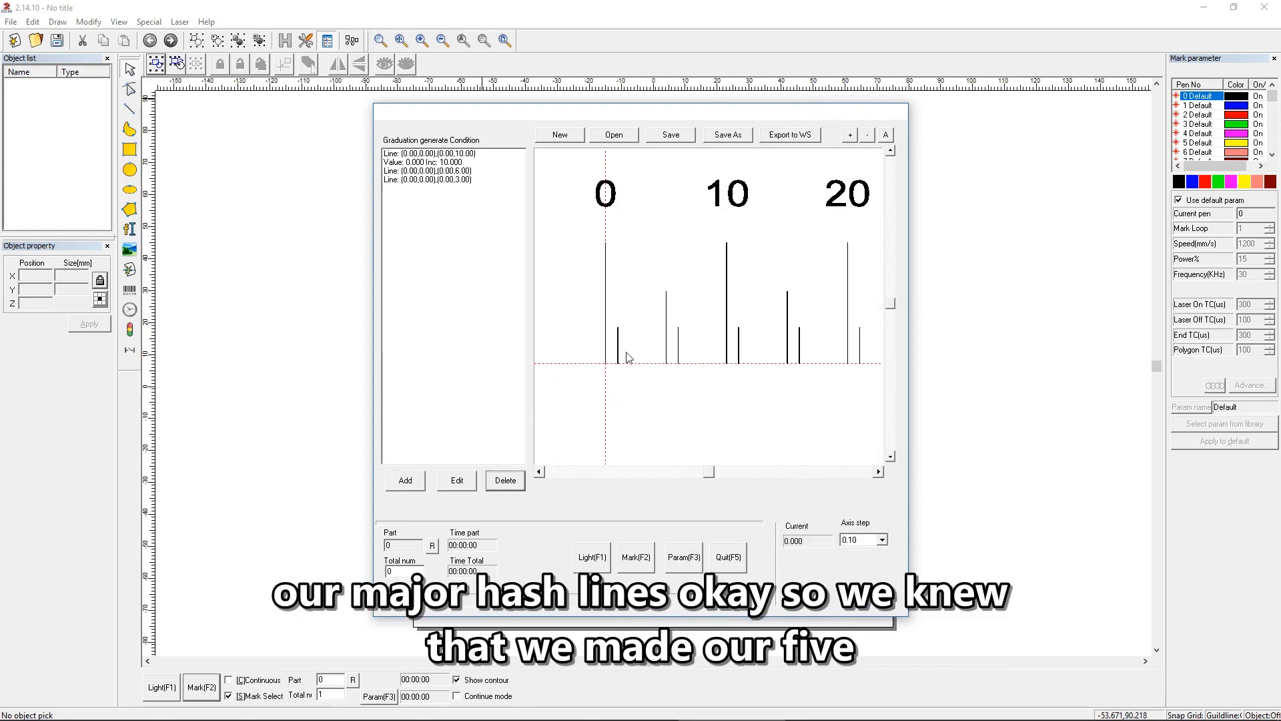
Step: Add another Line graduation condition with 20 graduations starting at 2 mm, incrementing by 5 mm, with a line width of .05
{"action": "left_click", "coordinate": [406, 480]}
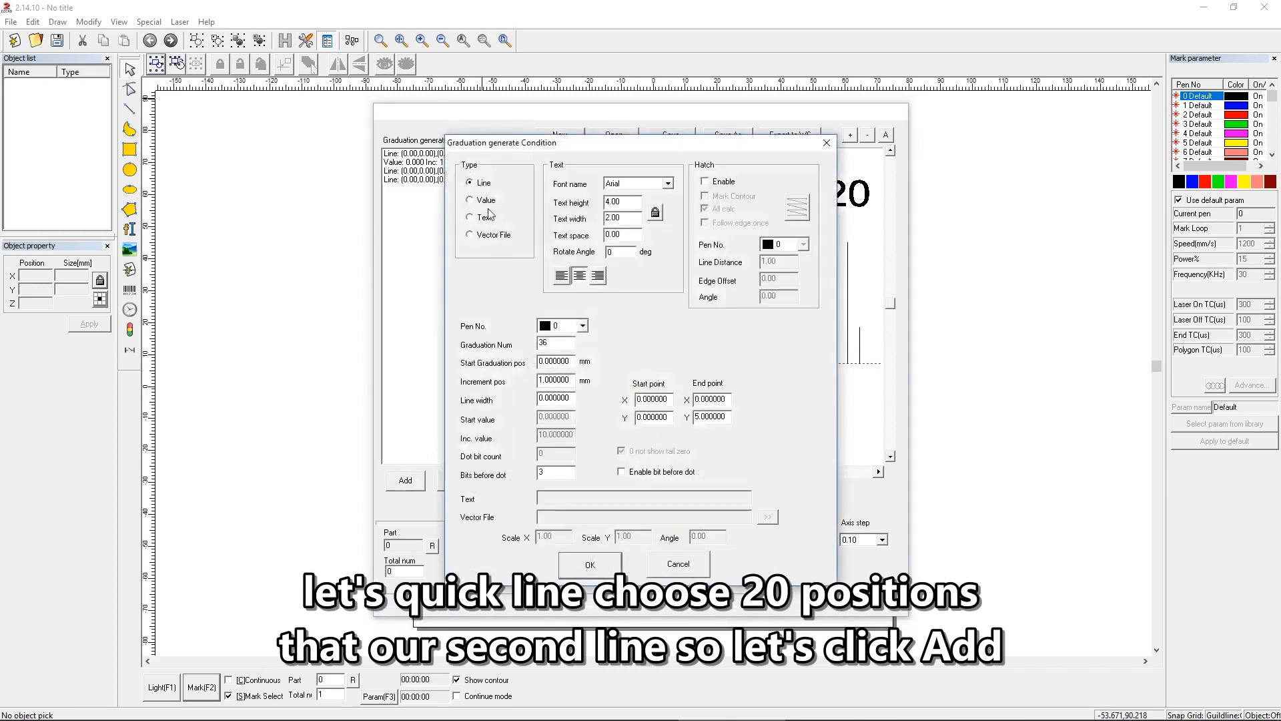
{"action": "double_click", "coordinate": [572, 345]}
{"action": "type", "text": "20"}
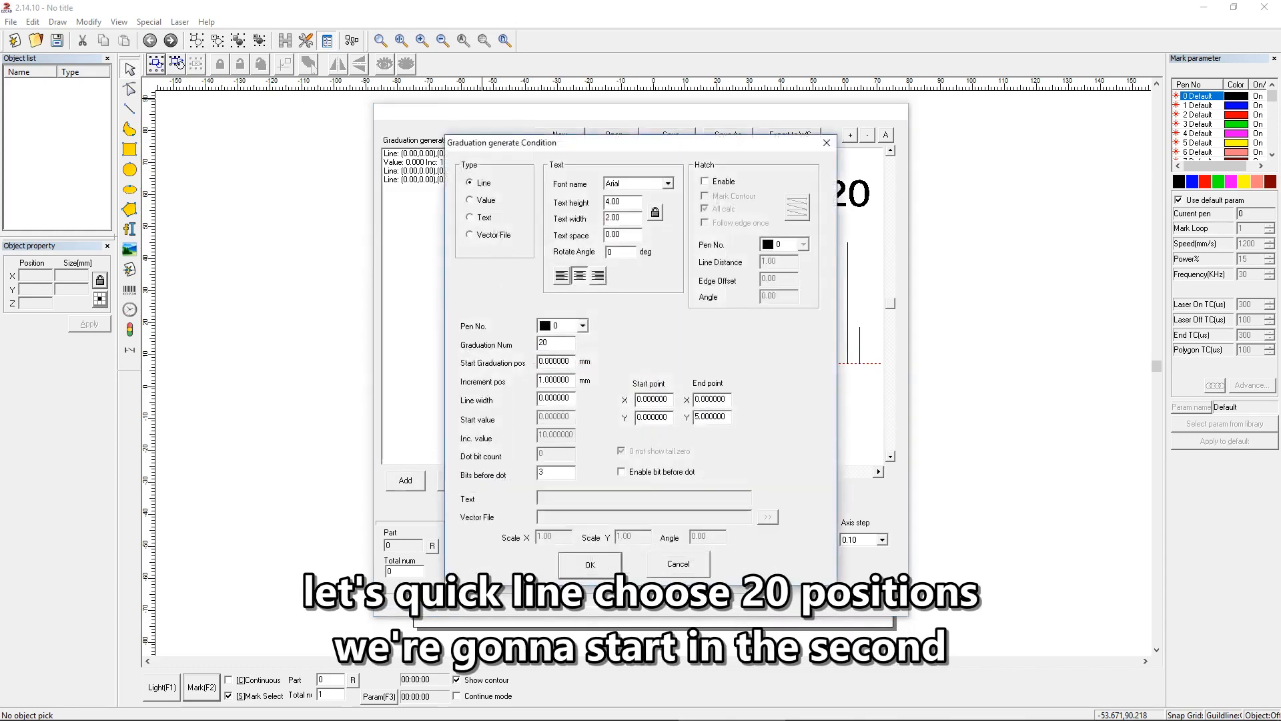
{"action": "double_click", "coordinate": [557, 363]}
{"action": "type", "text": "2"}
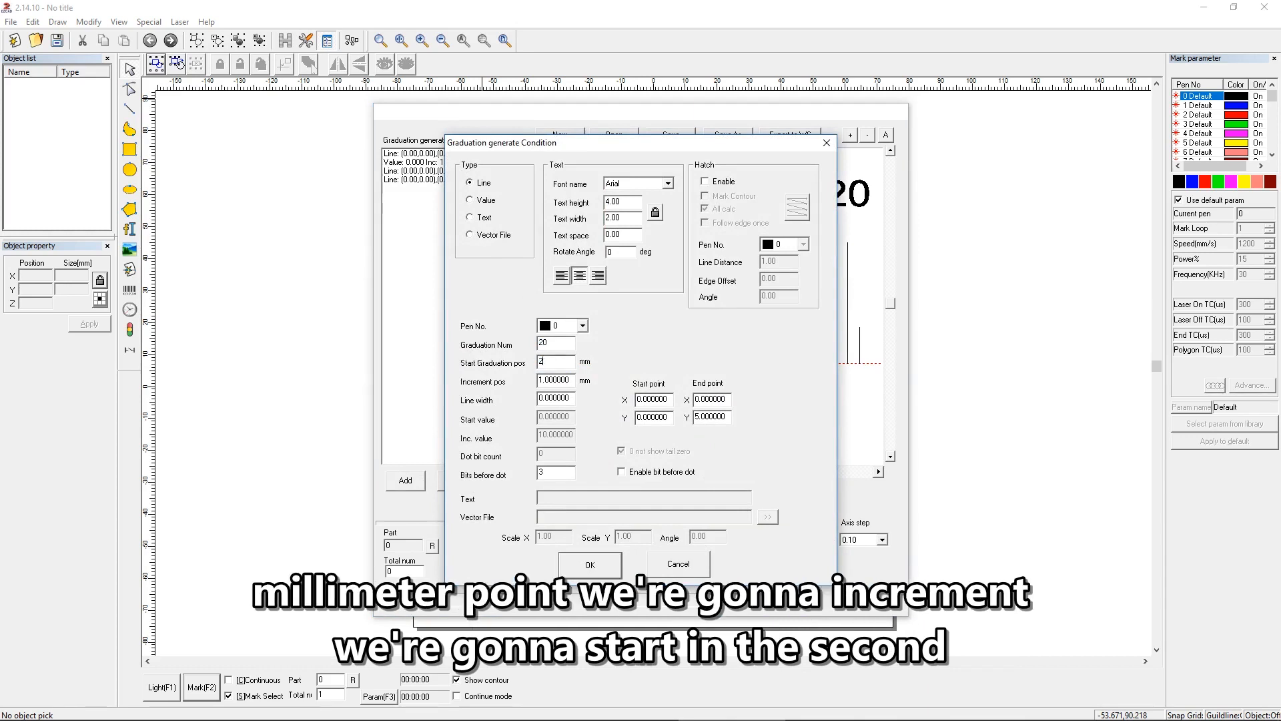
{"action": "key", "text": "Tab"}
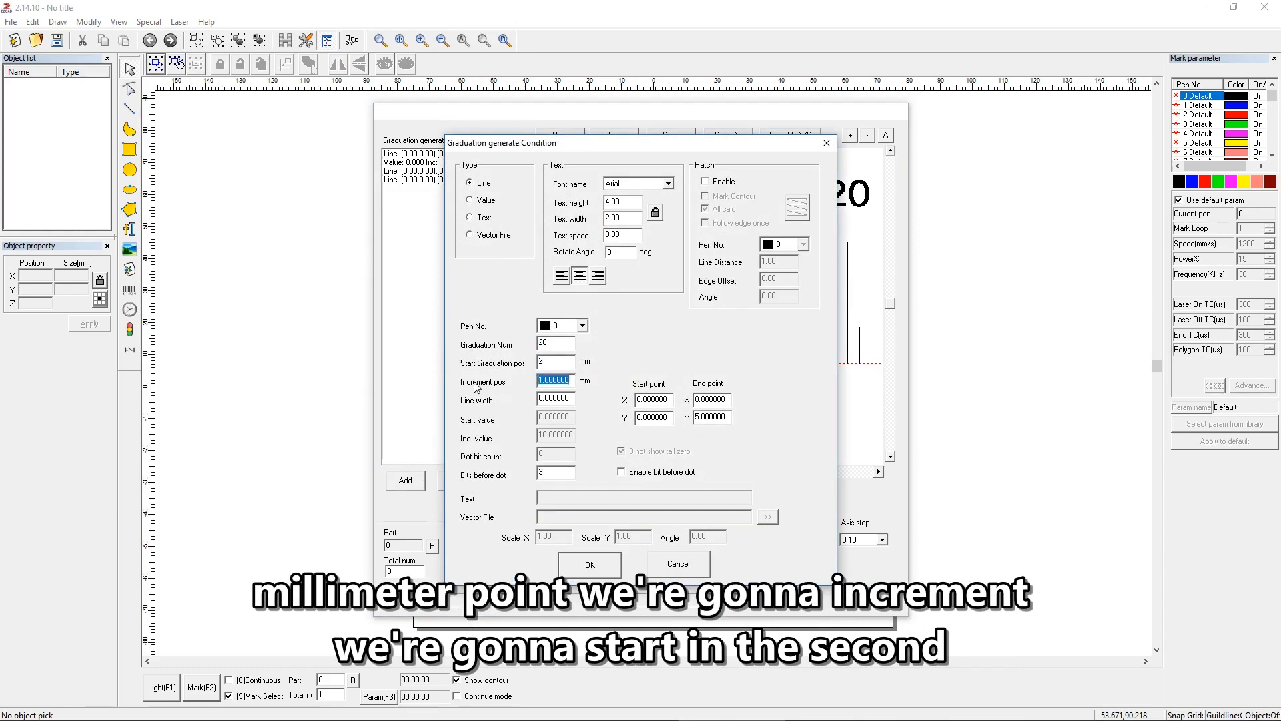
{"action": "type", "text": "5"}
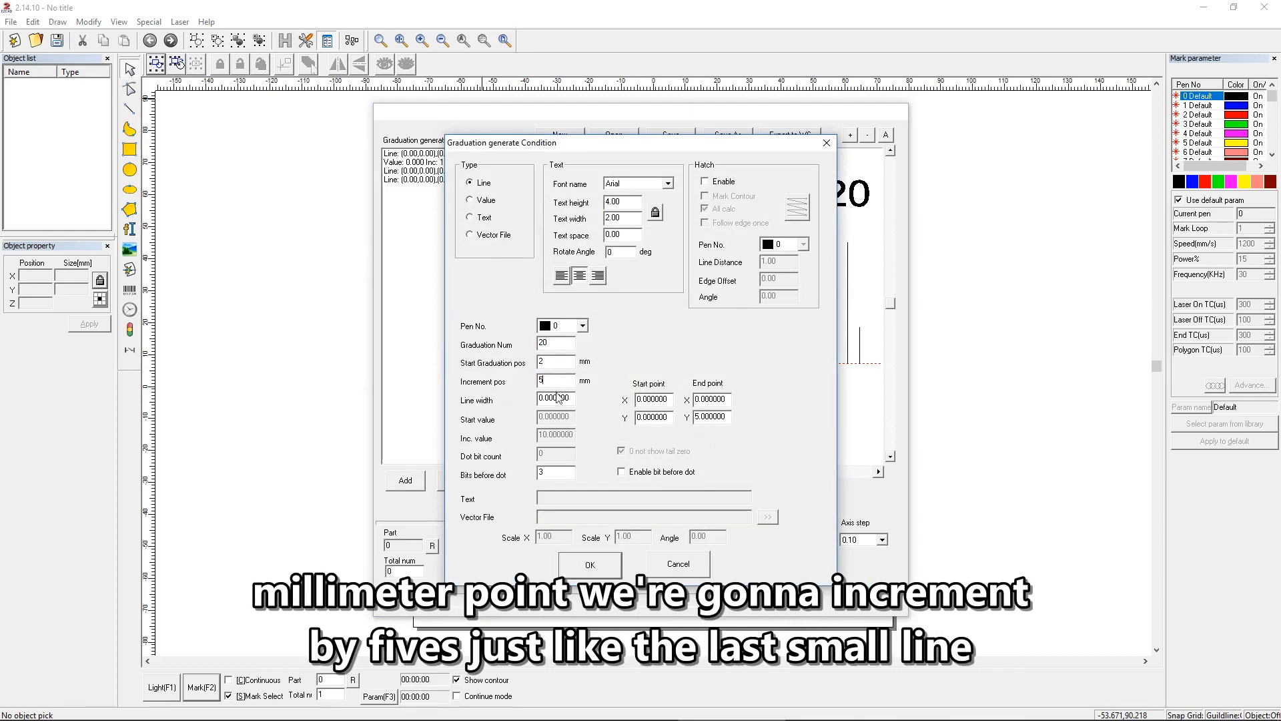
{"action": "key", "text": "Tab"}
{"action": "type", "text": ".05"}
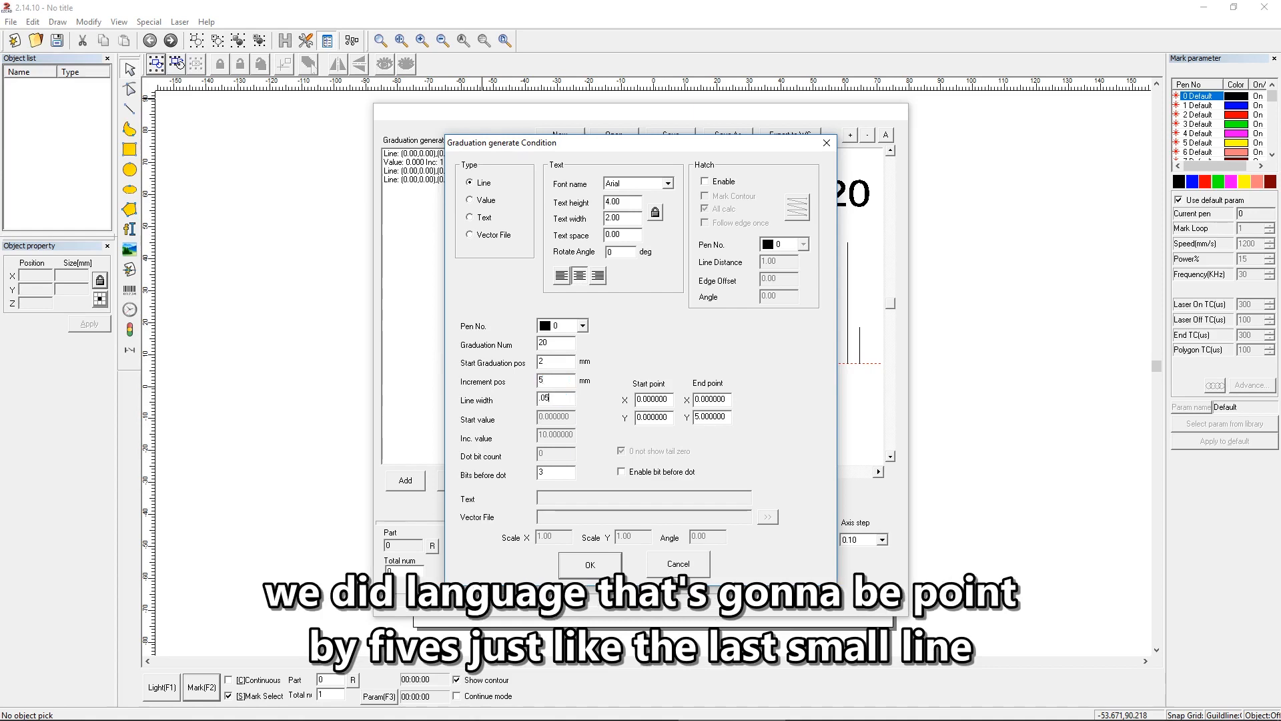
Step: Set the 2 mm marks' end point Y to 3, enable concentric hatching with All calc off and line distance .01, and confirm
{"action": "left_click_drag", "start_coordinate": [695, 416], "coordinate": [728, 416]}
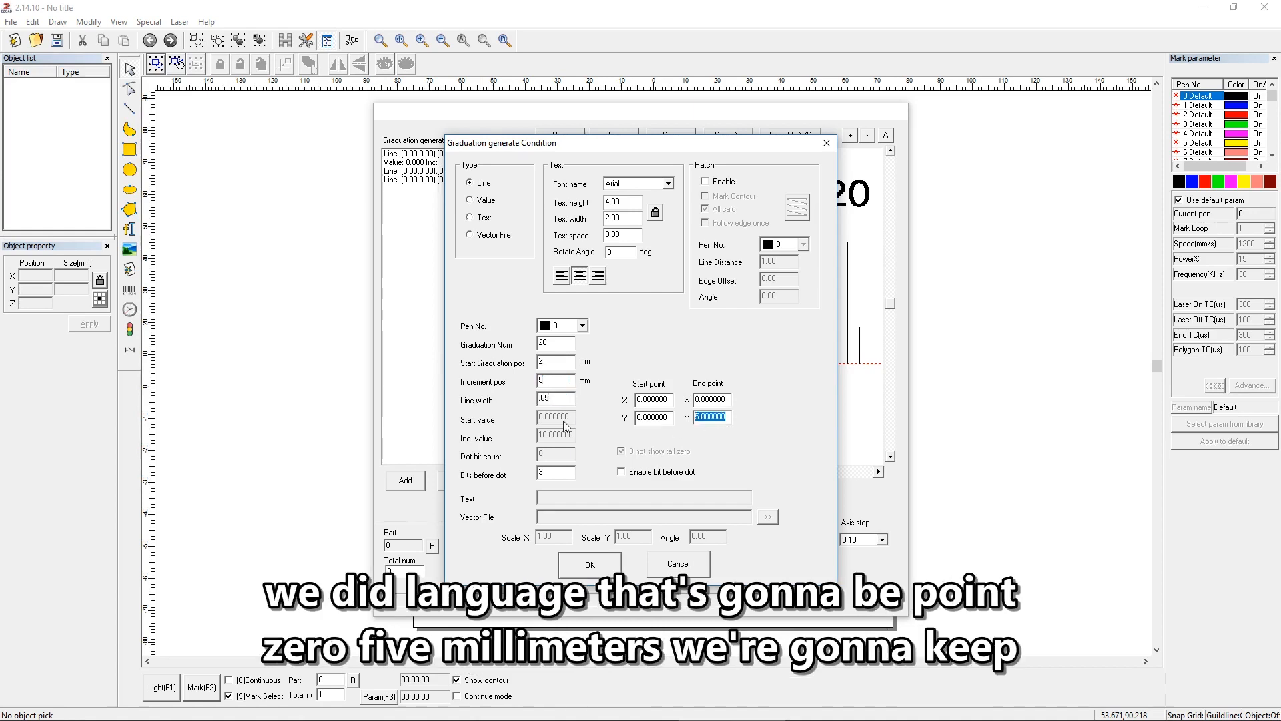
{"action": "type", "text": "3"}
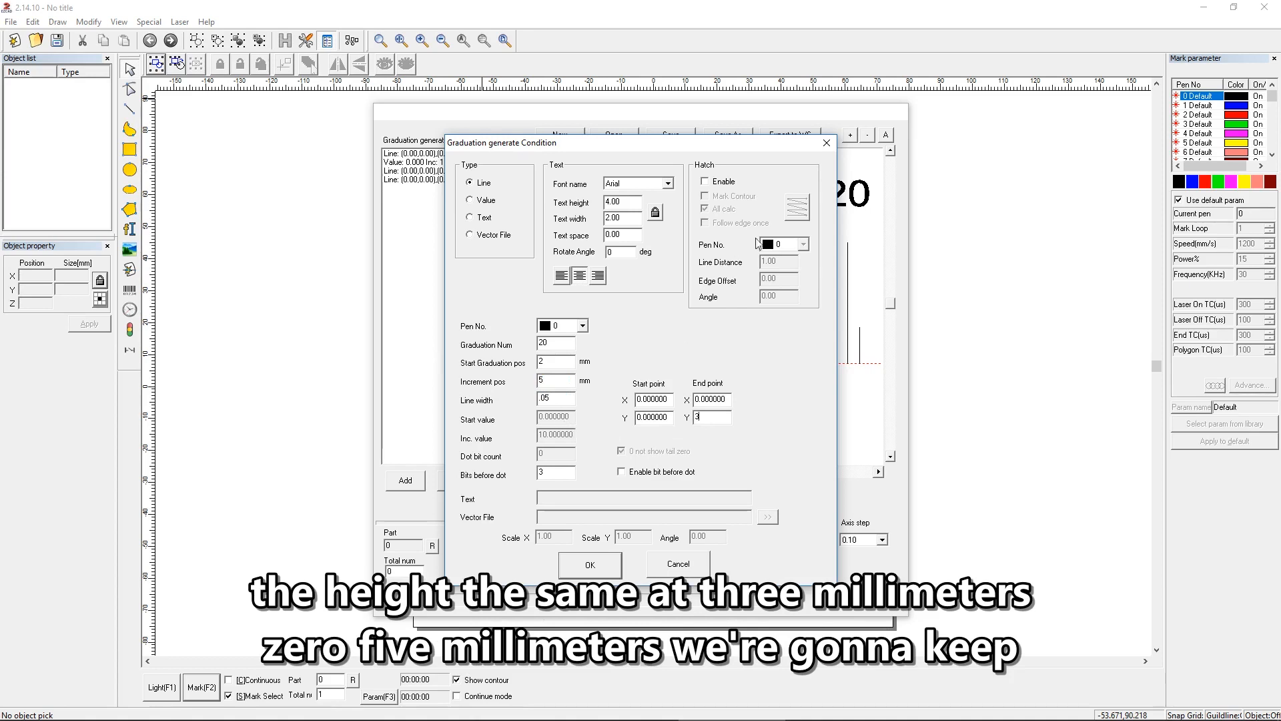
{"action": "left_click", "coordinate": [716, 184]}
{"action": "left_click", "coordinate": [714, 208]}
{"action": "left_click", "coordinate": [798, 215]}
{"action": "left_click", "coordinate": [798, 214]}
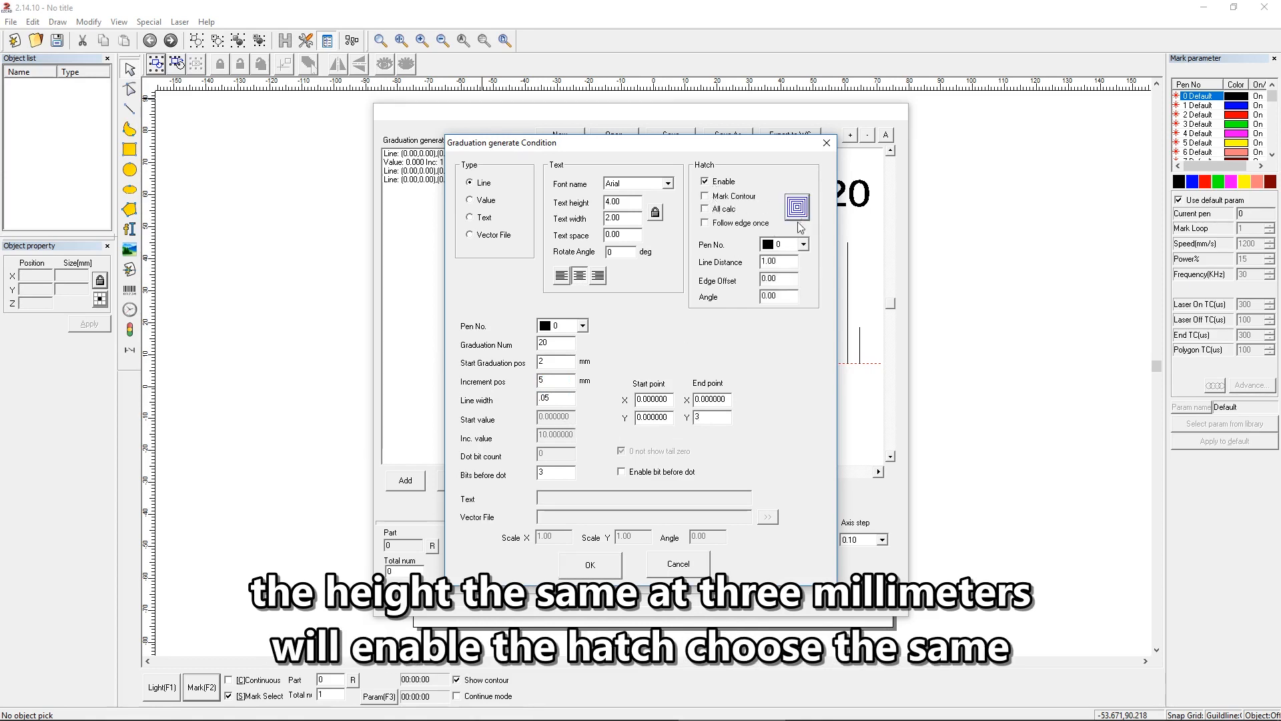
{"action": "left_click_drag", "start_coordinate": [787, 262], "coordinate": [695, 261]}
{"action": "type", "text": "."}
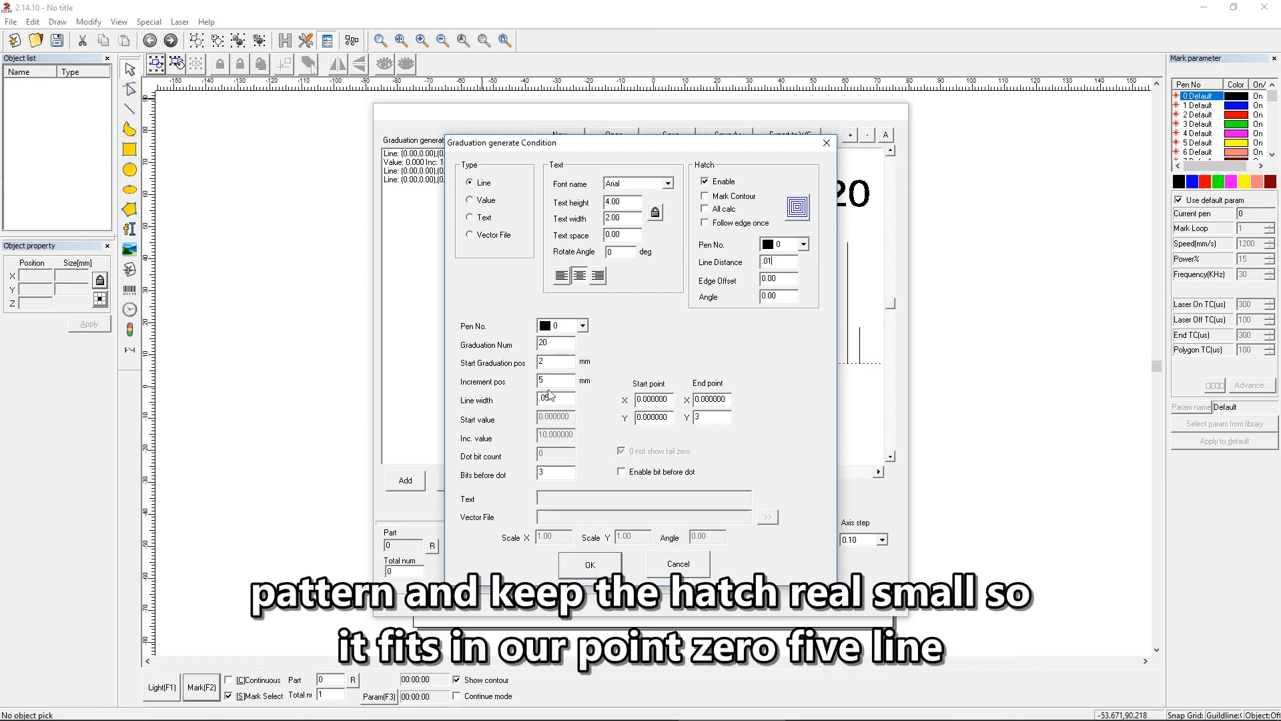
{"action": "left_click", "coordinate": [590, 564]}
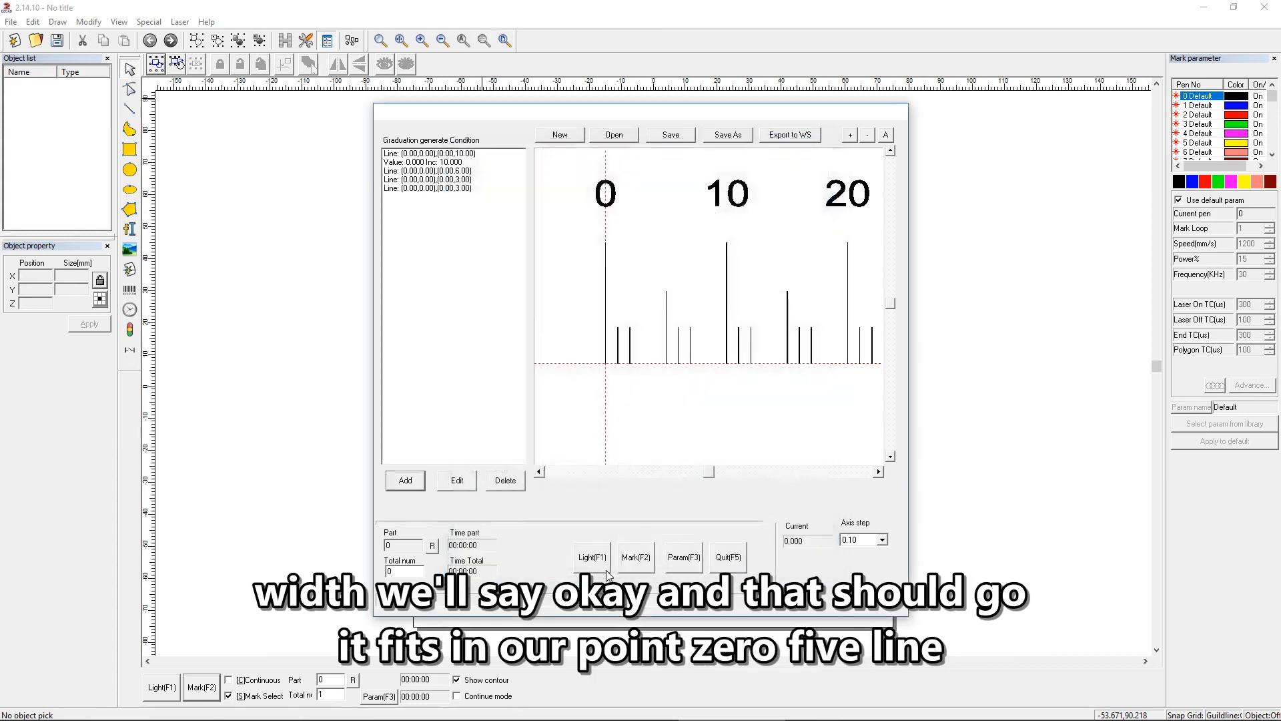
Step: Add another Line graduation condition with 20 graduations starting at 3 mm
{"action": "scroll", "coordinate": [780, 341], "scroll_direction": "up", "scroll_amount": 2}
{"action": "scroll", "coordinate": [781, 353], "scroll_direction": "down", "scroll_amount": 5}
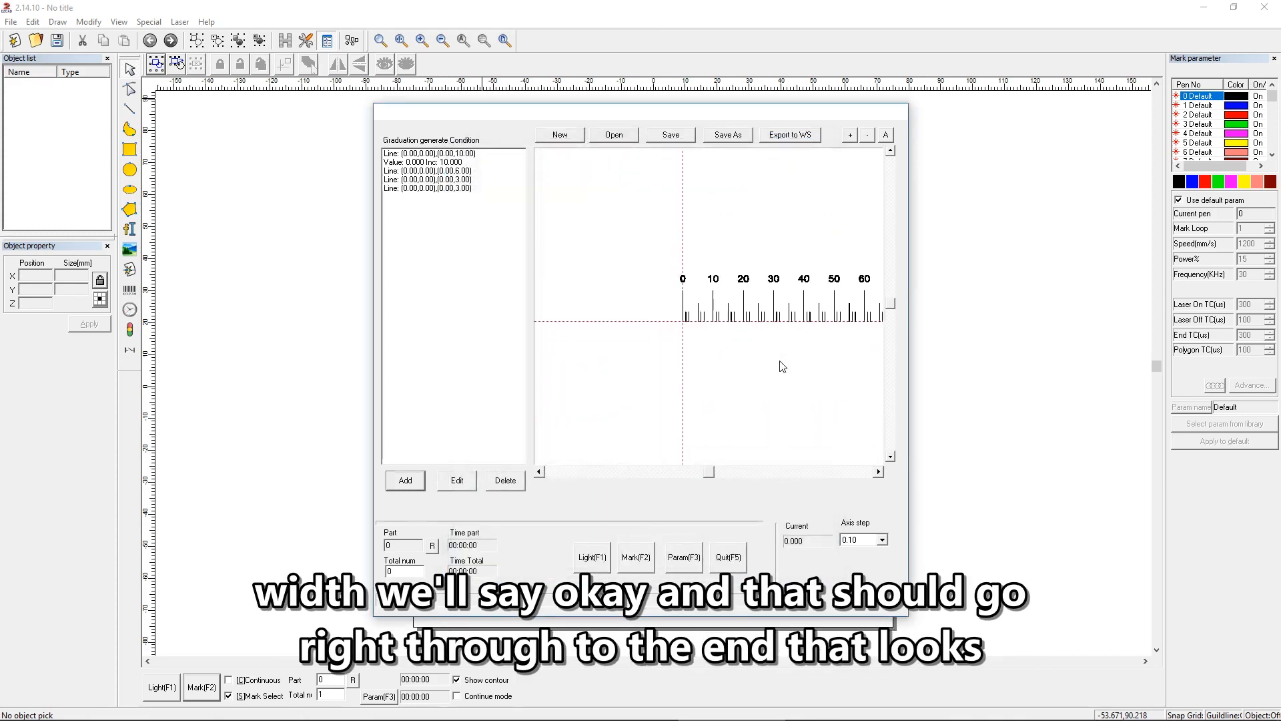
{"action": "scroll", "coordinate": [827, 320], "scroll_direction": "up", "scroll_amount": 4}
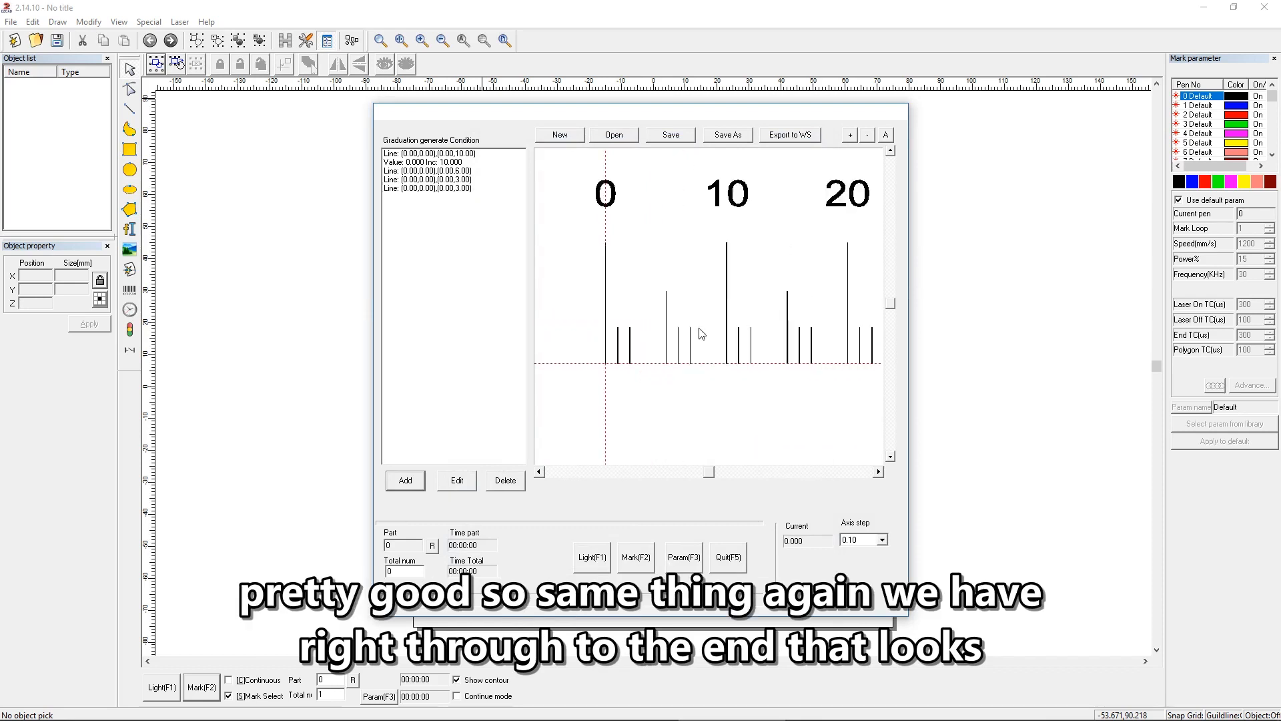
{"action": "scroll", "coordinate": [603, 390], "scroll_direction": "down", "scroll_amount": 1}
{"action": "left_click", "coordinate": [397, 486]}
{"action": "left_click_drag", "start_coordinate": [507, 143], "coordinate": [838, 141]}
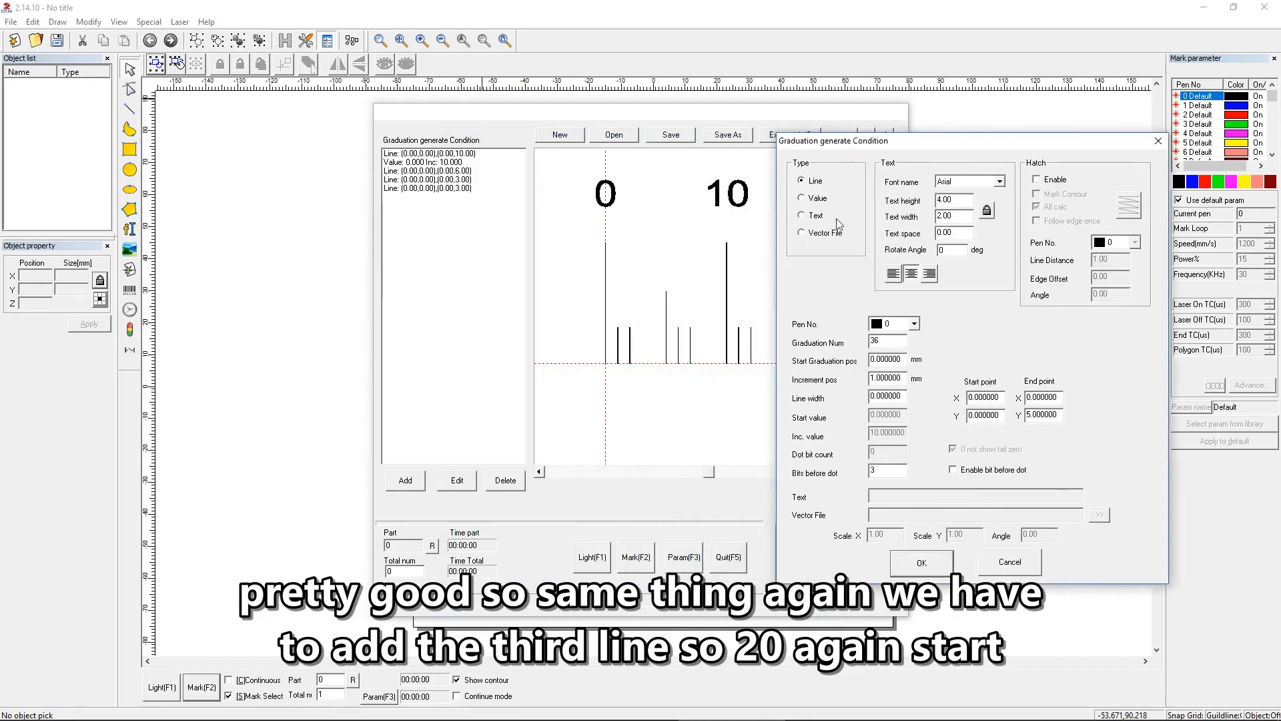
{"action": "left_click_drag", "start_coordinate": [881, 339], "coordinate": [815, 343]}
{"action": "type", "text": "20"}
{"action": "left_click_drag", "start_coordinate": [898, 360], "coordinate": [832, 363]}
{"action": "type", "text": "3"}
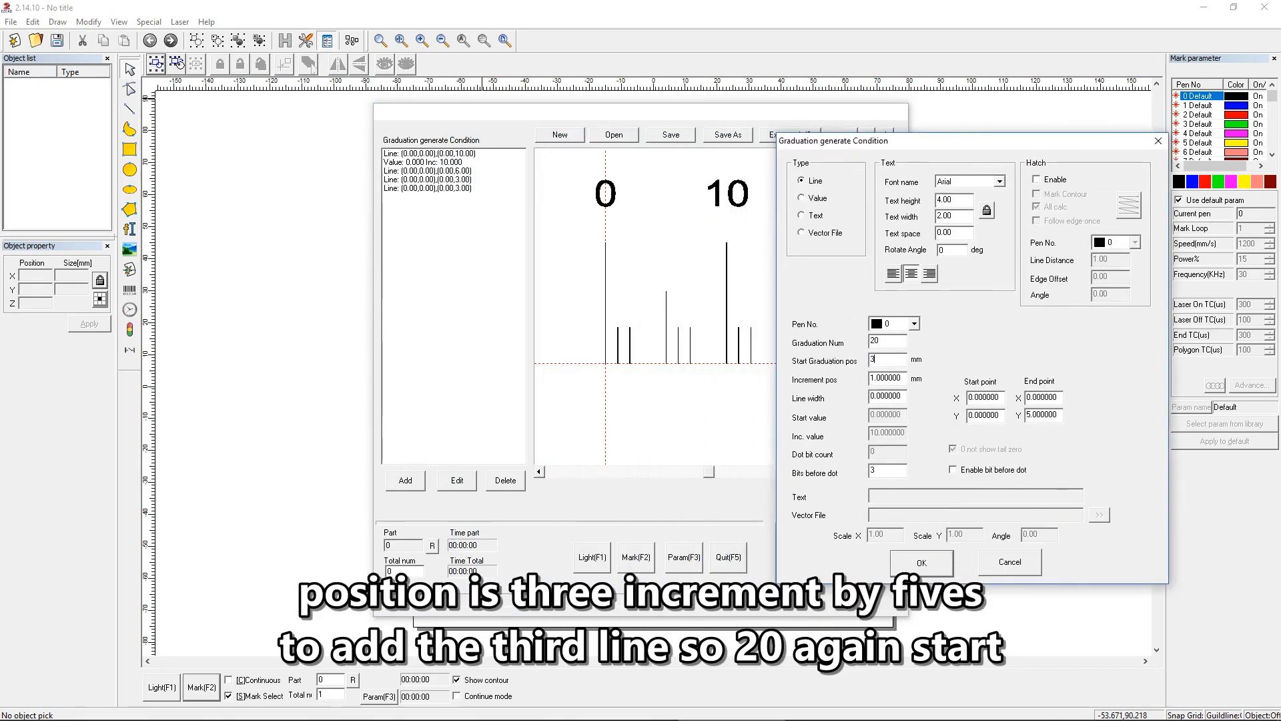
Step: Set the increment of the marks starting at 3 mm to 5 mm, the line width to .05 and the end point Y to 3
{"action": "left_click_drag", "start_coordinate": [904, 379], "coordinate": [795, 377]}
{"action": "type", "text": "5"}
{"action": "left_click_drag", "start_coordinate": [905, 395], "coordinate": [831, 397]}
{"action": "type", "text": ".0"}
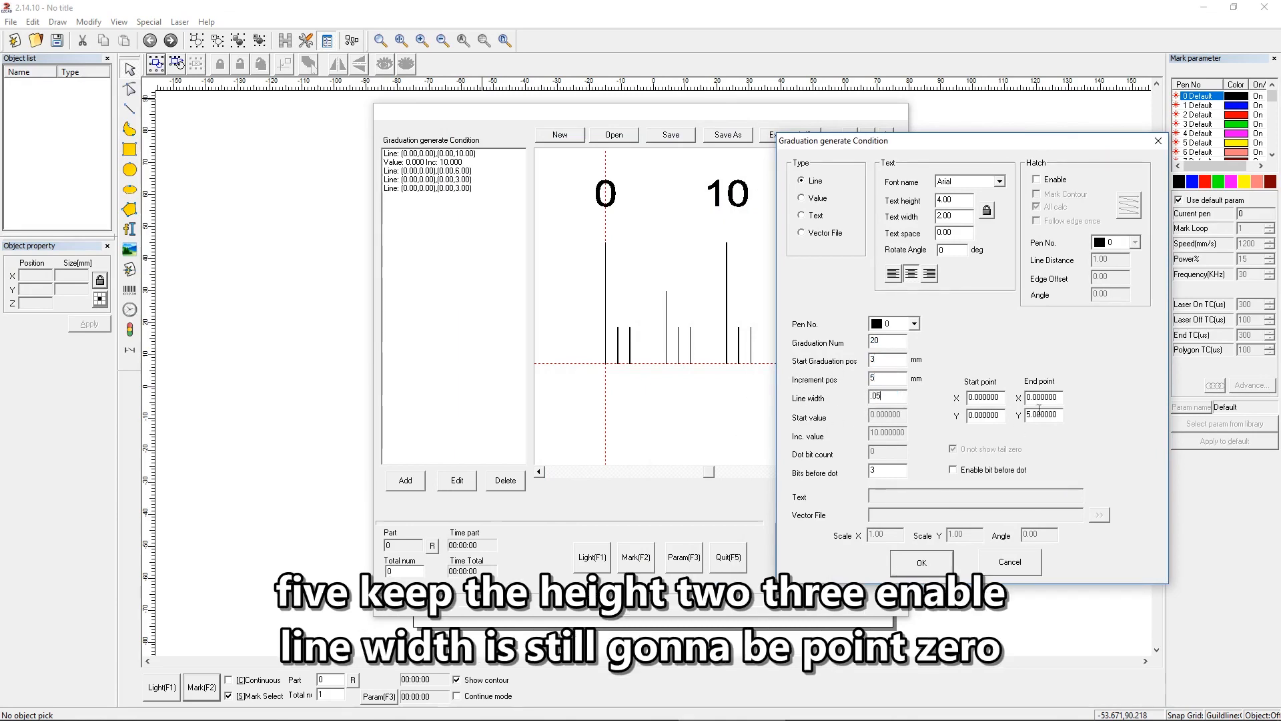
{"action": "left_click_drag", "start_coordinate": [1060, 415], "coordinate": [902, 418]}
{"action": "type", "text": "3"}
Step: Enable hatching for the marks starting at 3 mm with the concentric pattern, All calc off and line distance .01, and confirm the condition
{"action": "left_click", "coordinate": [1036, 179]}
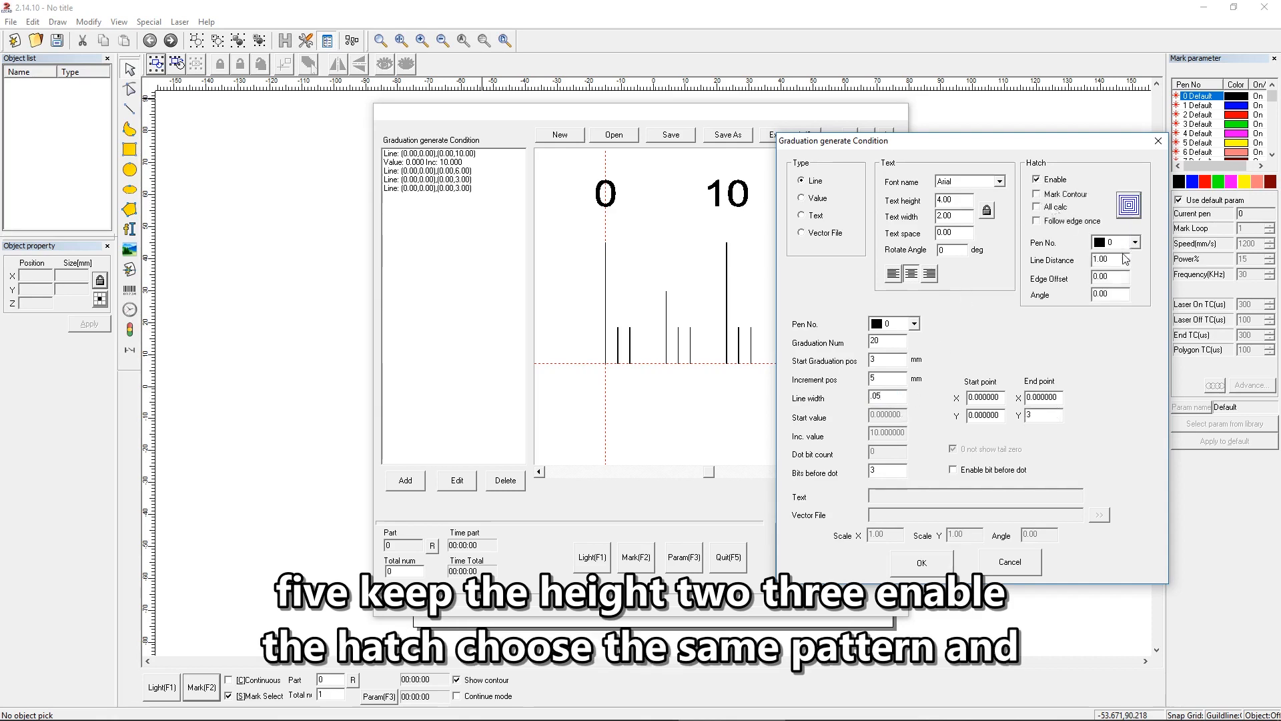
{"action": "double_click", "coordinate": [1108, 259]}
{"action": "type", "text": ".05"}
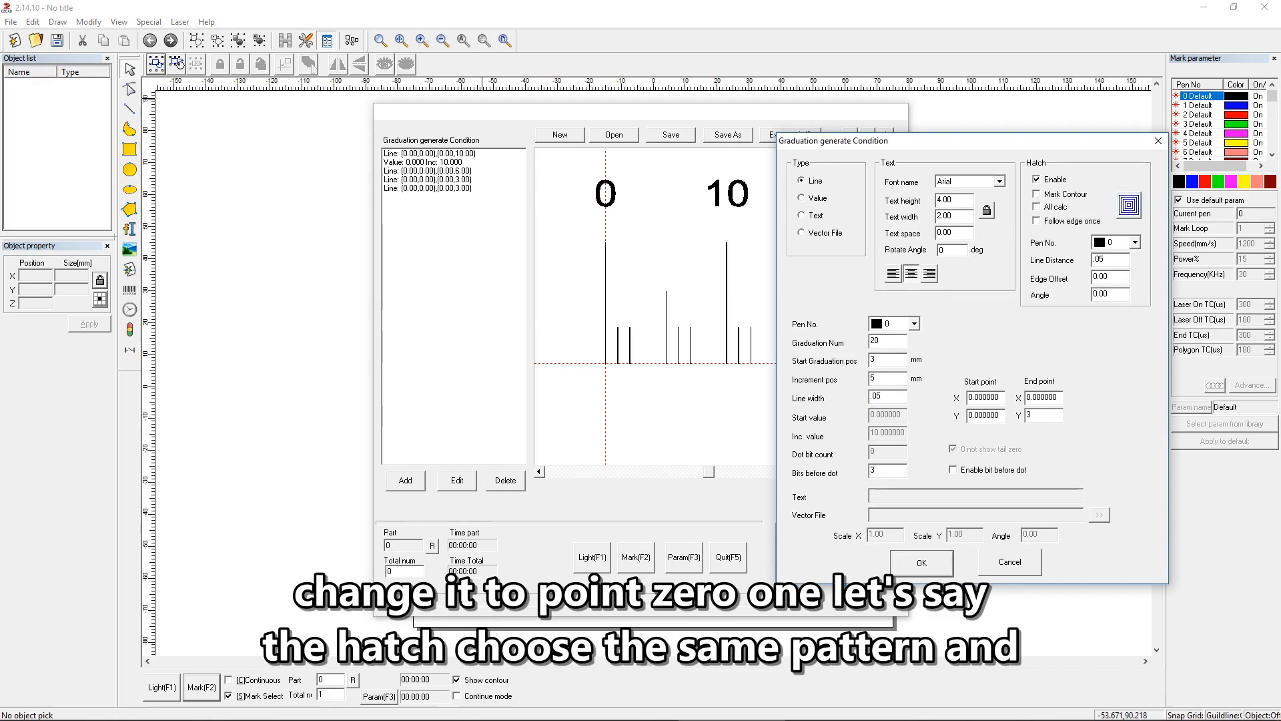
{"action": "key", "text": "BackSpace"}
{"action": "key", "text": "BackSpace"}
{"action": "left_click", "coordinate": [919, 568]}
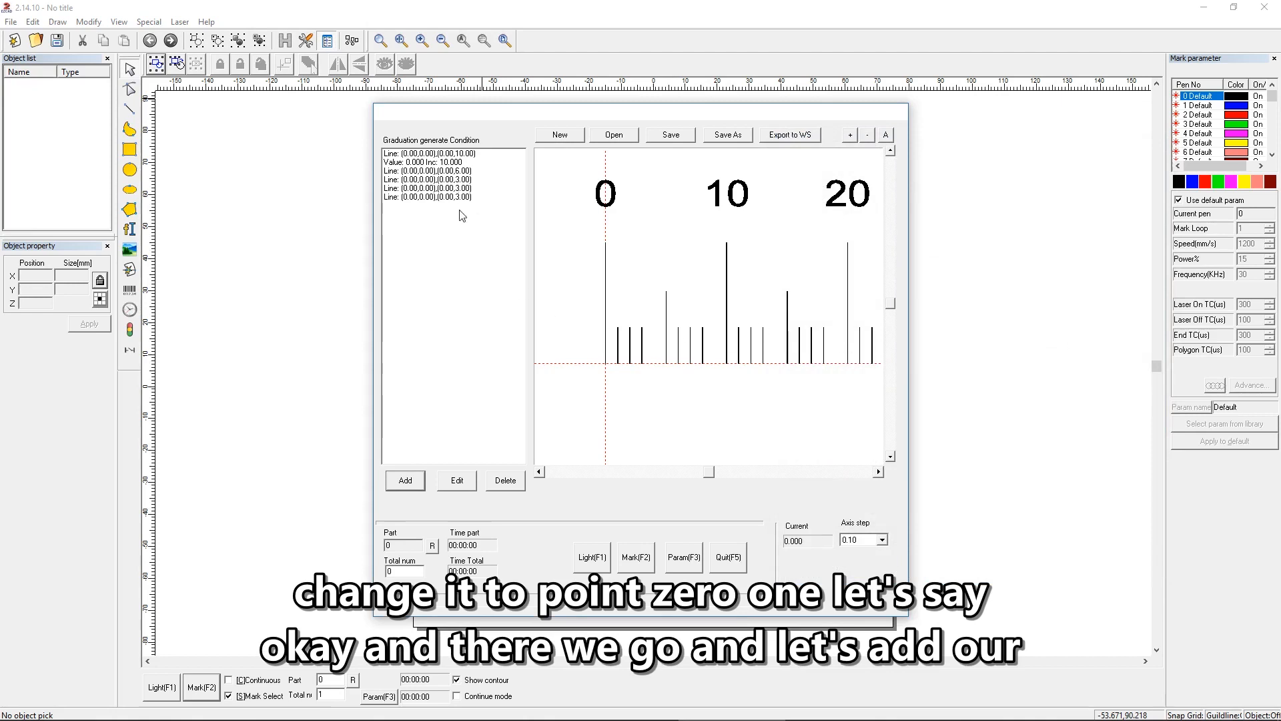
Step: Add a Line graduation condition with 20 graduations starting at 4 mm, incrementing by 5 mm, with a line width of .05
{"action": "left_click", "coordinate": [407, 481]}
{"action": "double_click", "coordinate": [556, 341]}
{"action": "type", "text": "20"}
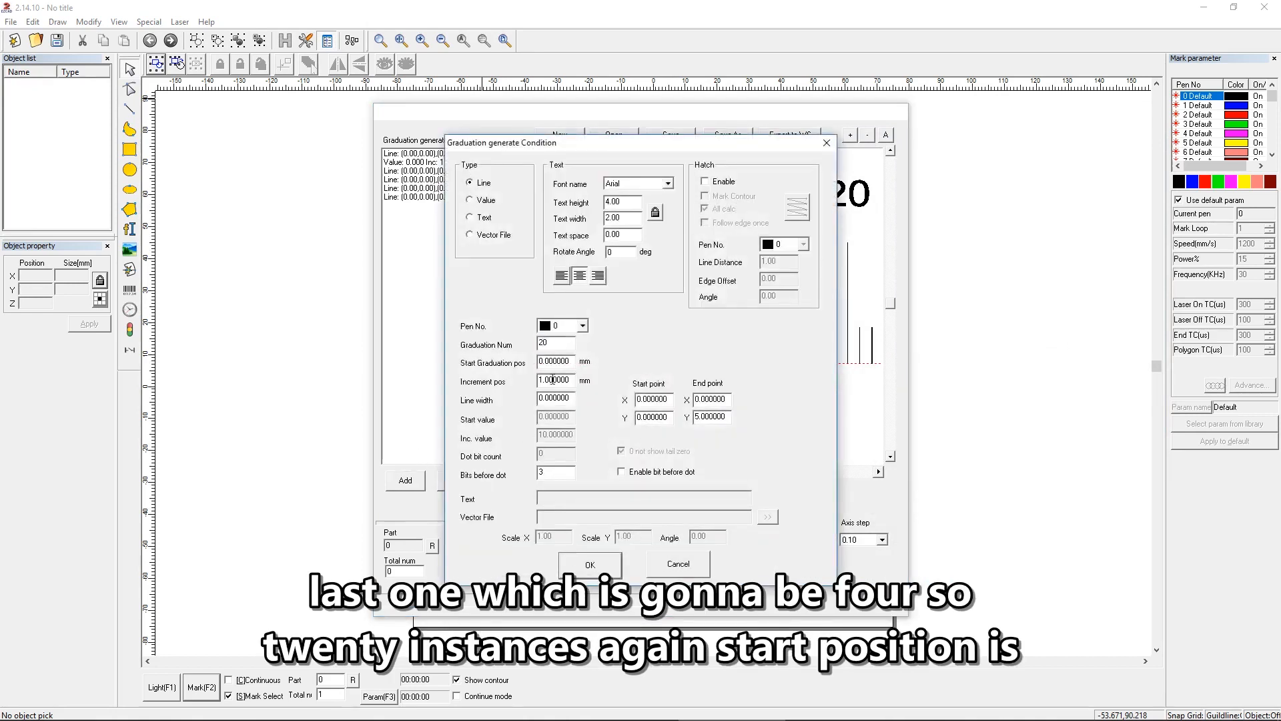
{"action": "key", "text": "Tab"}
{"action": "type", "text": "4"}
{"action": "key", "text": "Tab"}
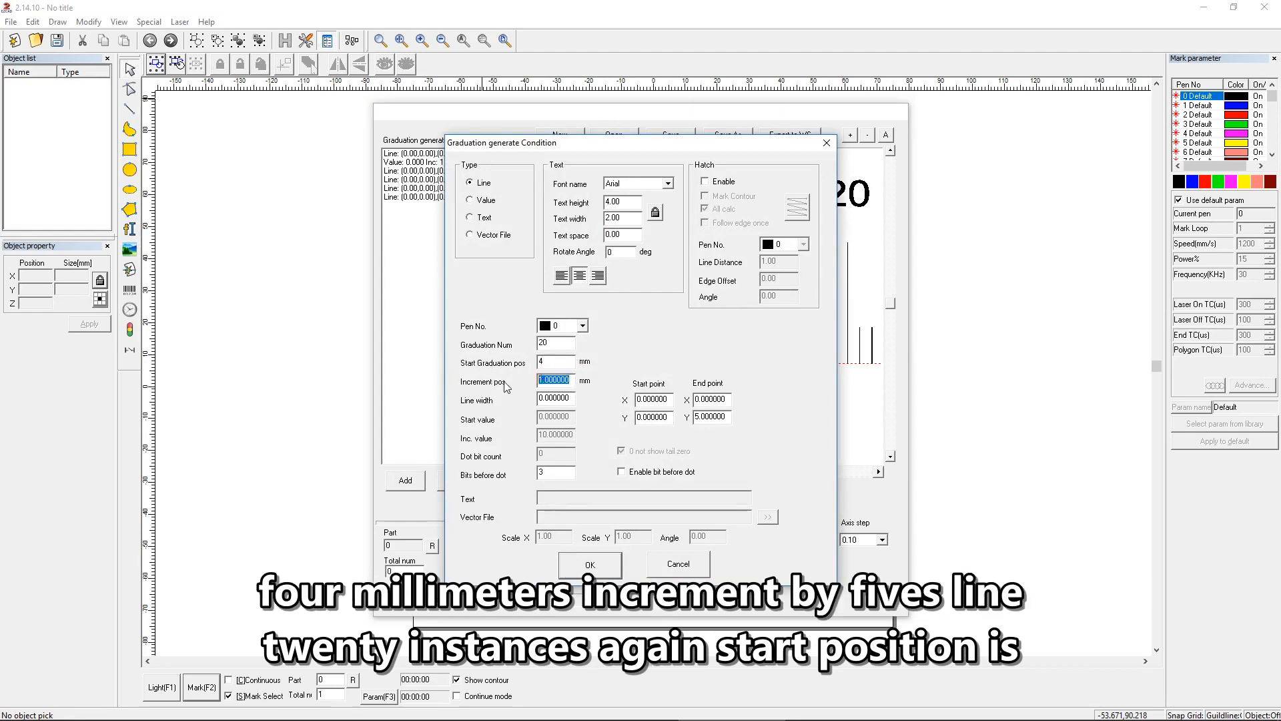
{"action": "type", "text": "5"}
{"action": "left_click_drag", "start_coordinate": [573, 397], "coordinate": [466, 401]}
{"action": "type", "text": ".0"}
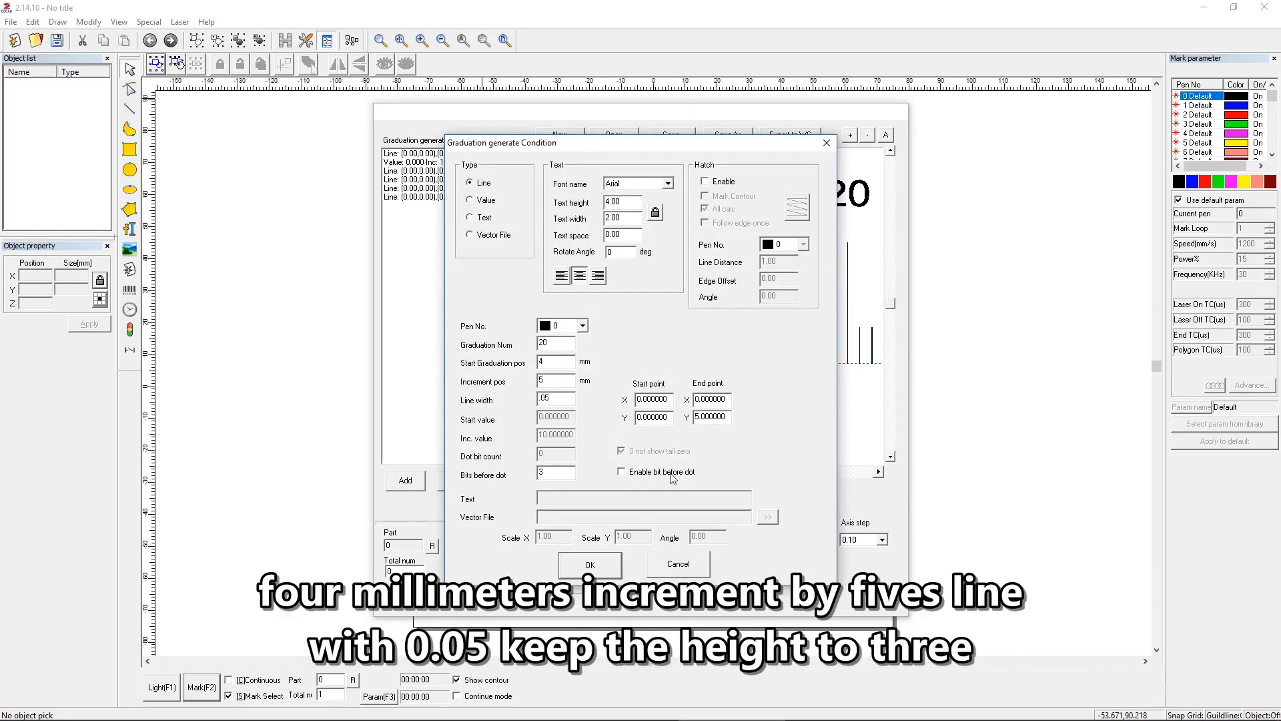
Step: Set the 4 mm marks' end point Y to 3, enable concentric hatching with All calc off and line distance .01, and confirm
{"action": "left_click_drag", "start_coordinate": [731, 419], "coordinate": [694, 417]}
{"action": "type", "text": "3"}
{"action": "left_click", "coordinate": [720, 183]}
{"action": "left_click", "coordinate": [720, 211]}
{"action": "left_click", "coordinate": [798, 196]}
{"action": "left_click", "coordinate": [798, 198]}
{"action": "left_click_drag", "start_coordinate": [787, 261], "coordinate": [706, 261]}
{"action": "type", "text": "."}
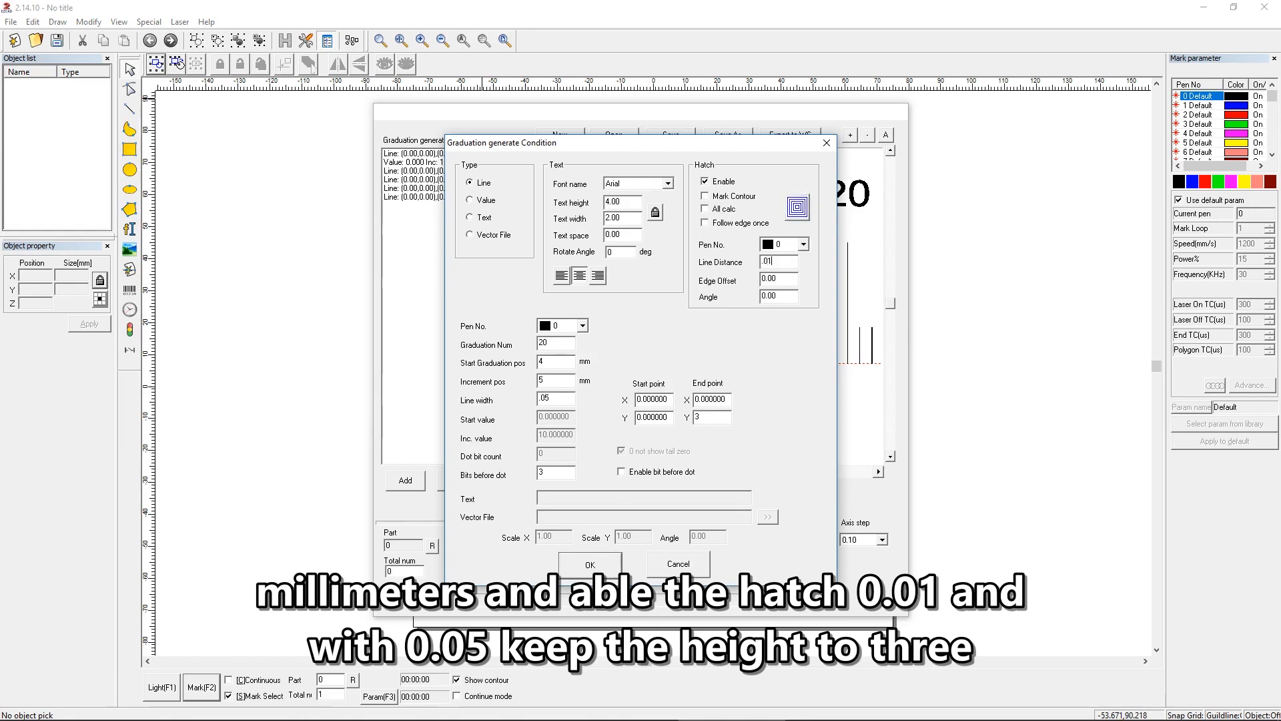
{"action": "left_click", "coordinate": [592, 565]}
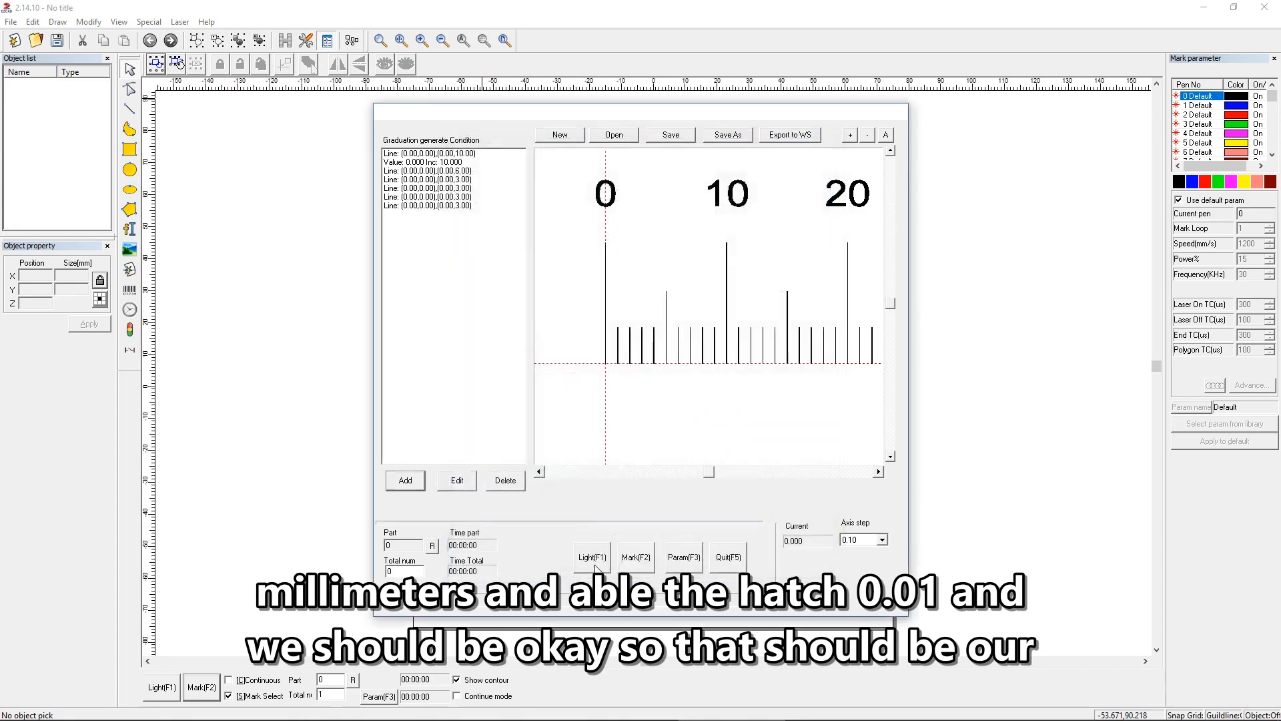
Step: Add a Value graduation condition with 10 graduations starting at 5 mm and incrementing by 10 mm
{"action": "scroll", "coordinate": [790, 377], "scroll_direction": "down", "scroll_amount": 3}
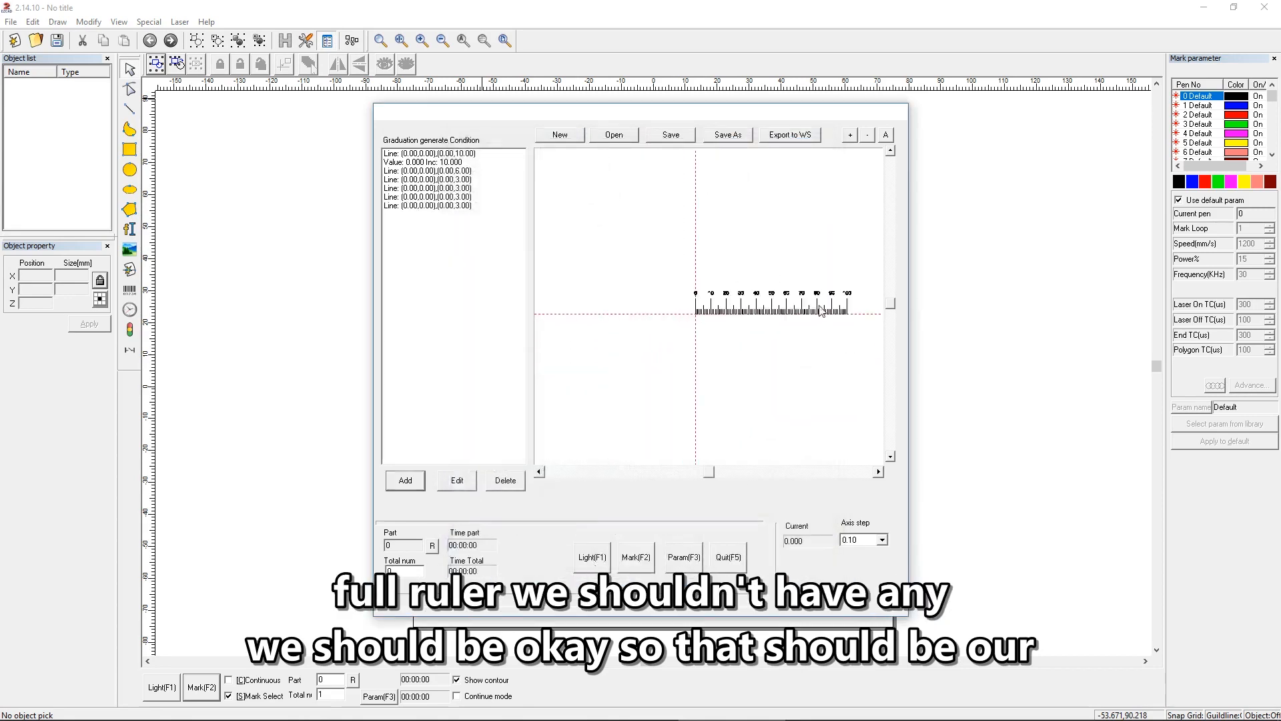
{"action": "scroll", "coordinate": [817, 309], "scroll_direction": "up", "scroll_amount": 3}
{"action": "scroll", "coordinate": [817, 309], "scroll_direction": "down", "scroll_amount": 4}
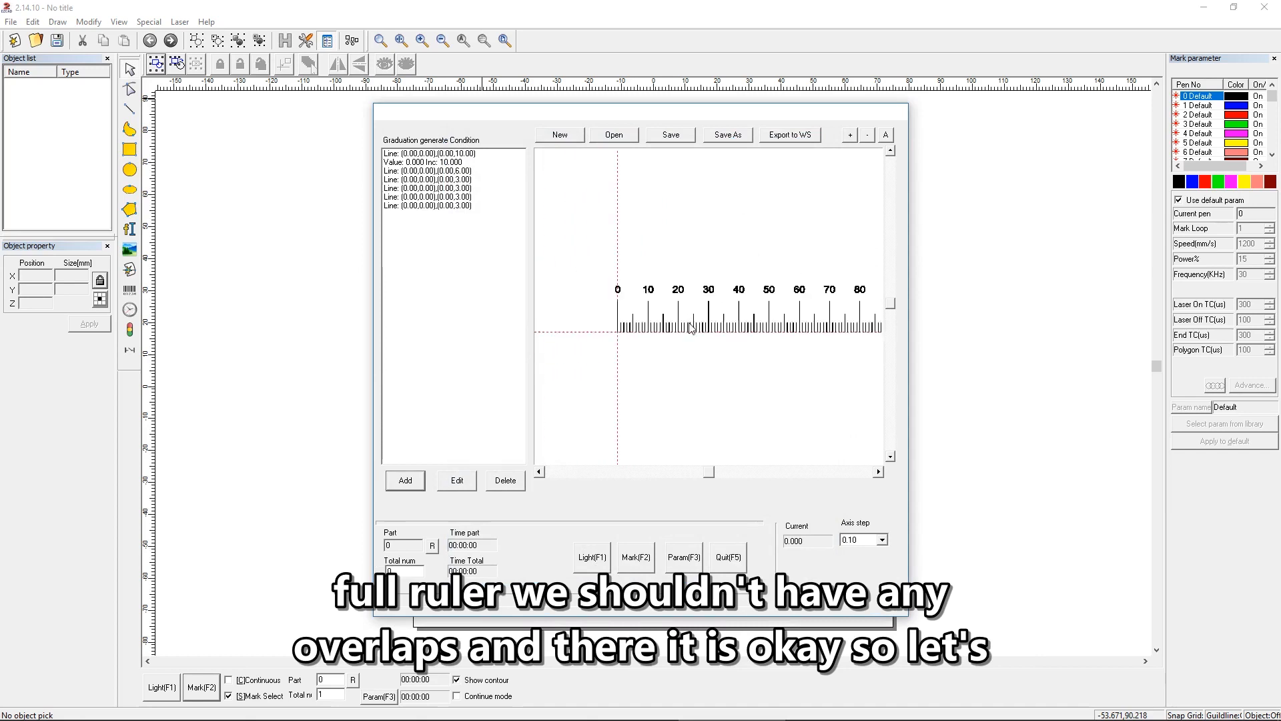
{"action": "scroll", "coordinate": [793, 319], "scroll_direction": "up", "scroll_amount": 3}
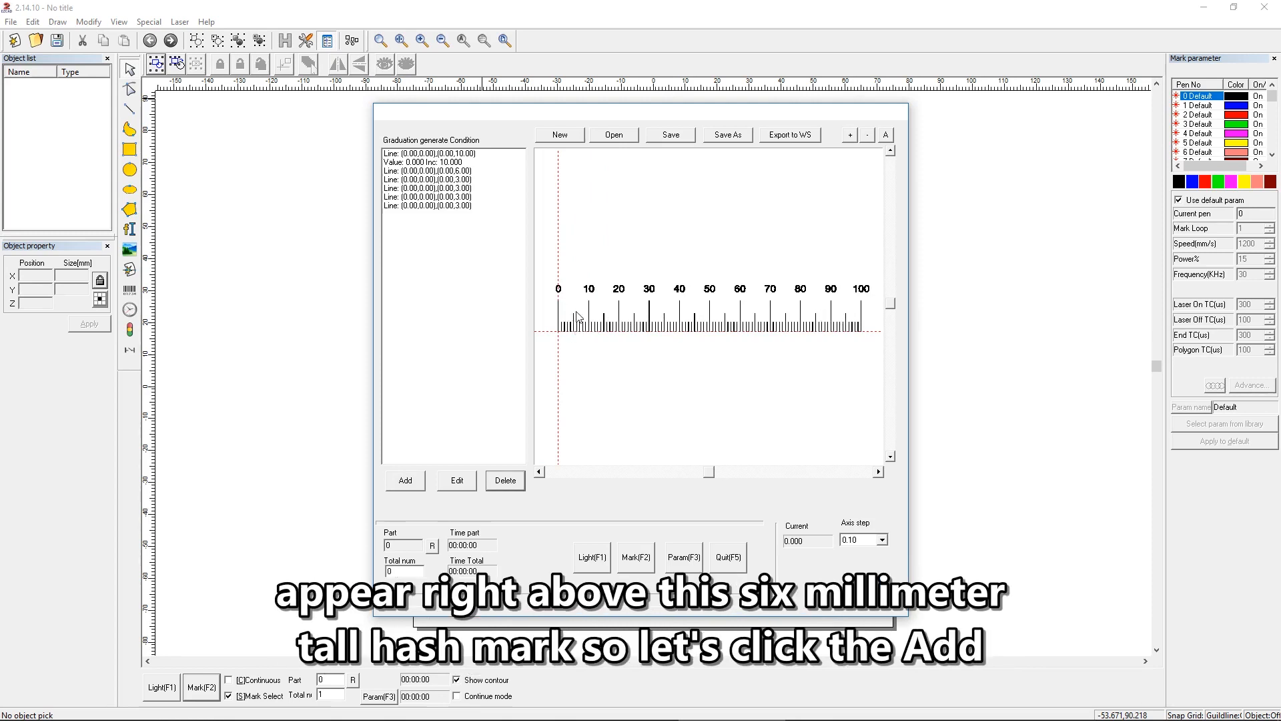
{"action": "left_click", "coordinate": [405, 481]}
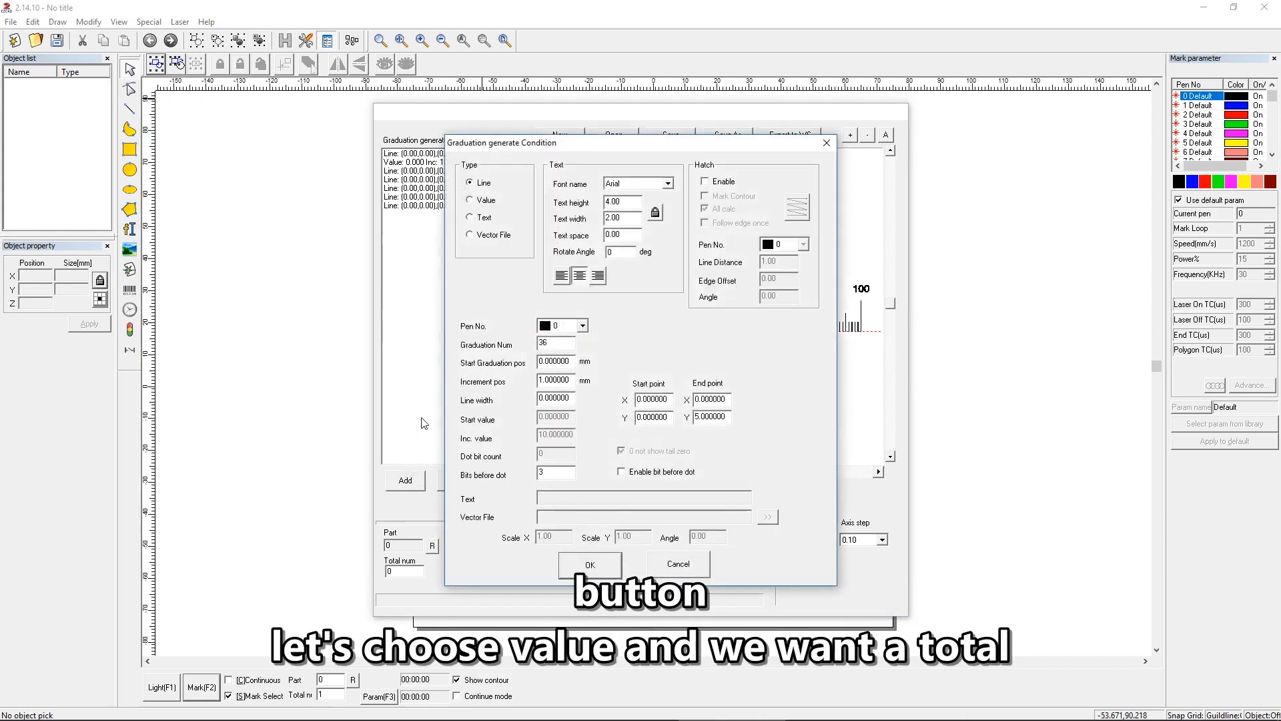
{"action": "left_click", "coordinate": [484, 201]}
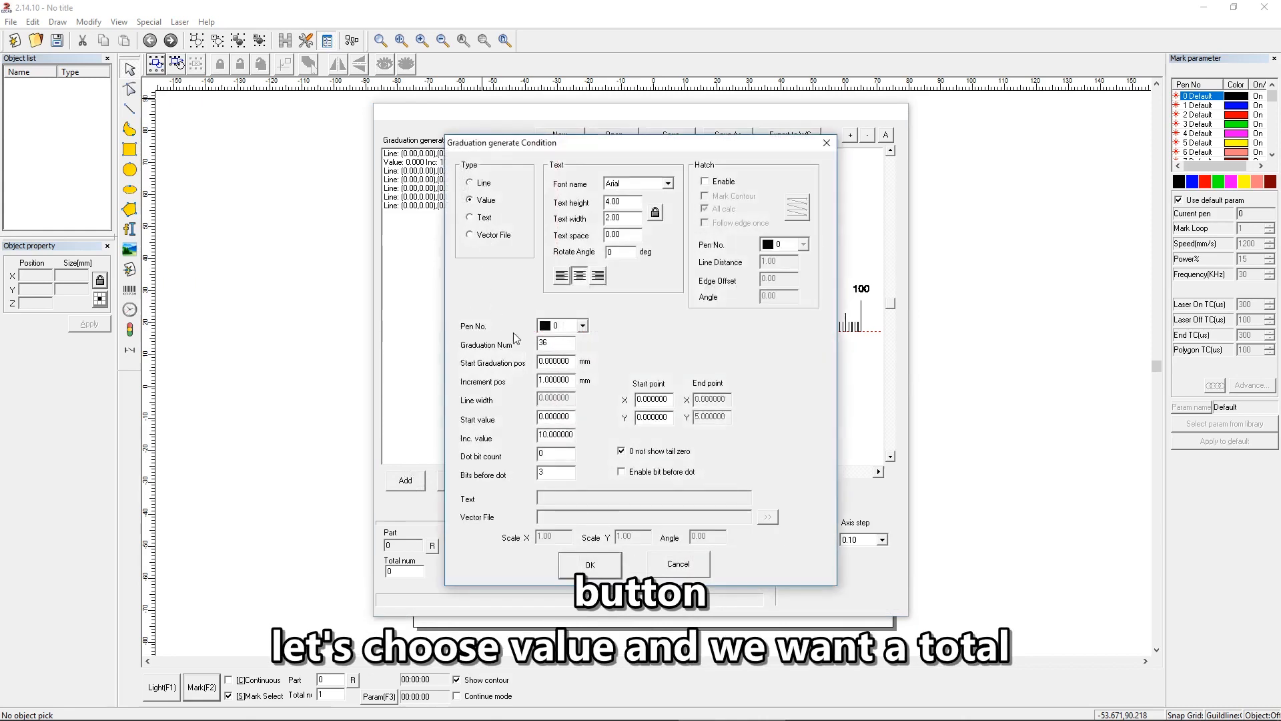
{"action": "double_click", "coordinate": [564, 339]}
{"action": "type", "text": "10"}
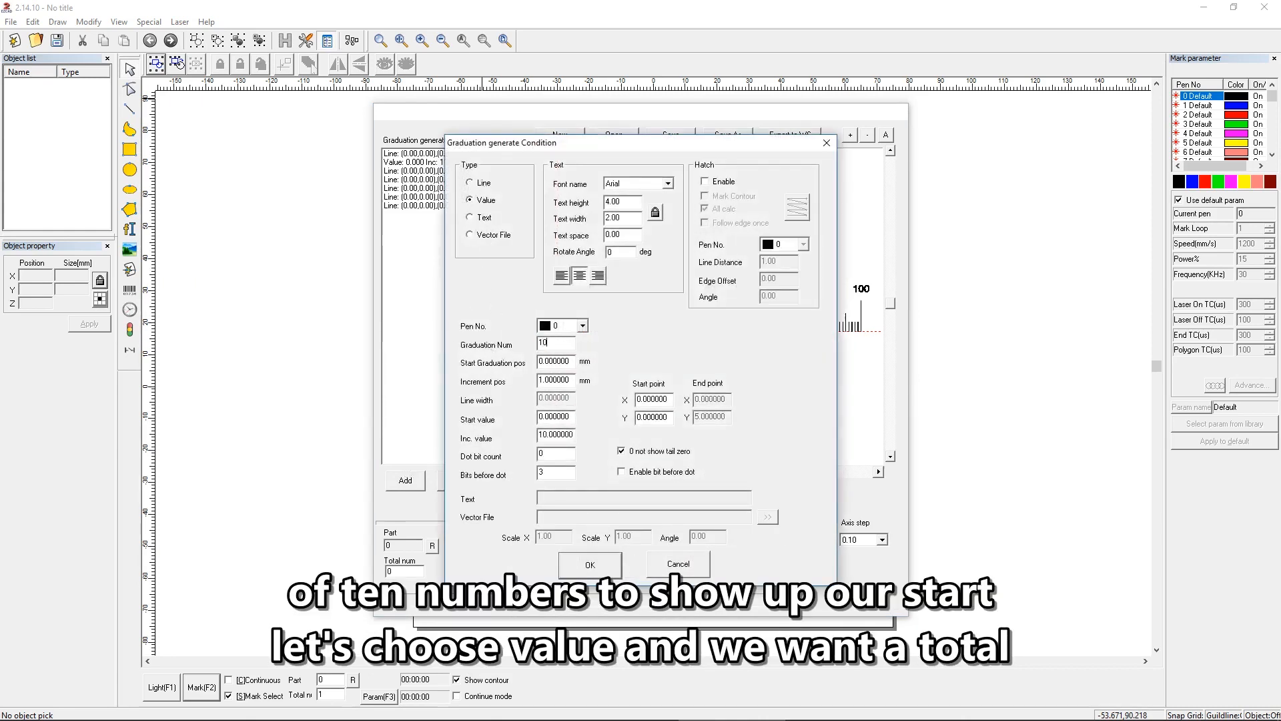
{"action": "key", "text": "Tab"}
{"action": "type", "text": "5"}
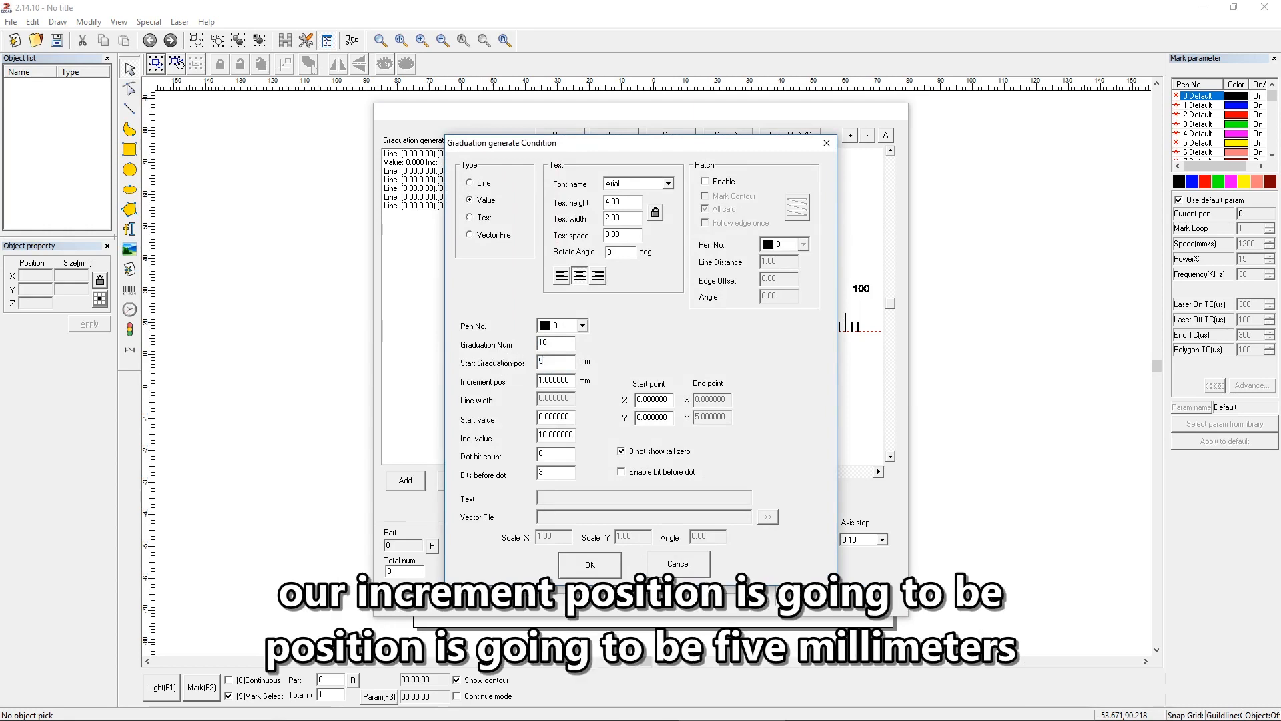
{"action": "key", "text": "Tab"}
{"action": "type", "text": "10"}
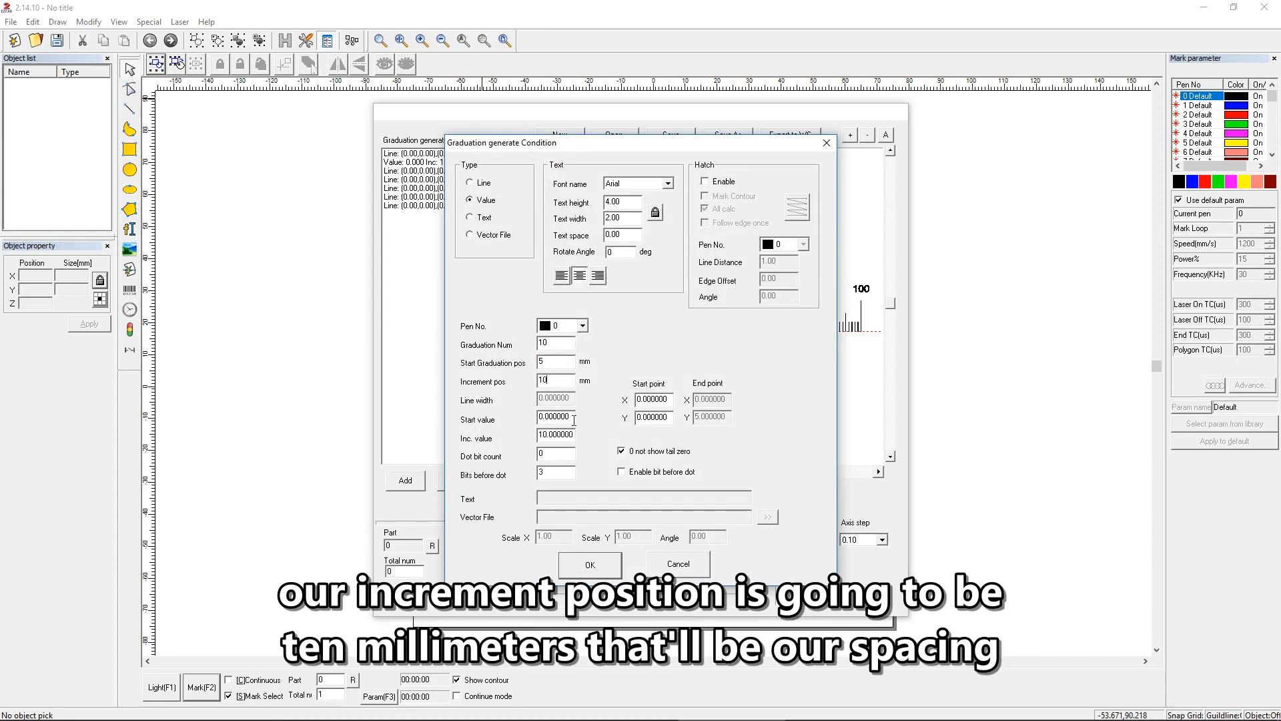
Step: Set the new number condition's start value to 5 and its increment value to 10
{"action": "left_click_drag", "start_coordinate": [572, 417], "coordinate": [503, 421]}
{"action": "type", "text": "5"}
{"action": "left_click_drag", "start_coordinate": [566, 434], "coordinate": [507, 439]}
{"action": "type", "text": "10"}
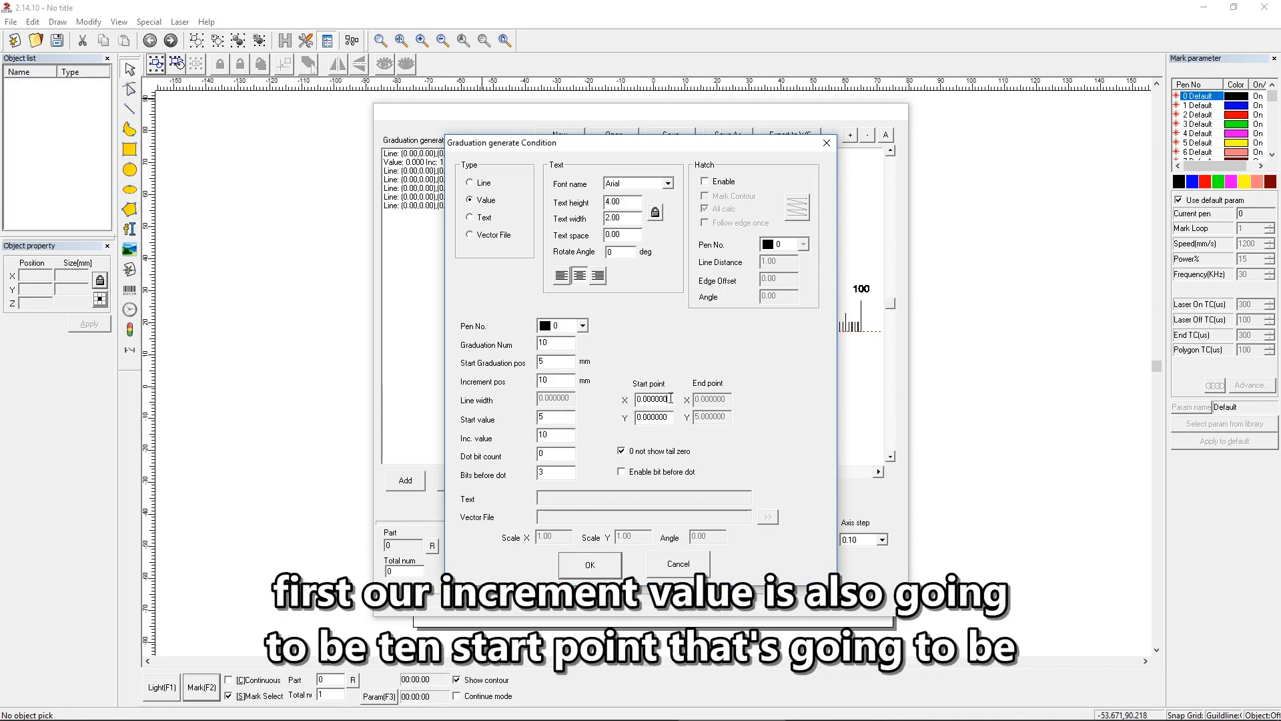
Step: Position the new numbers at start point Y 7.5 and set their text height to 2 and text width to 1
{"action": "left_click_drag", "start_coordinate": [625, 146], "coordinate": [906, 150]}
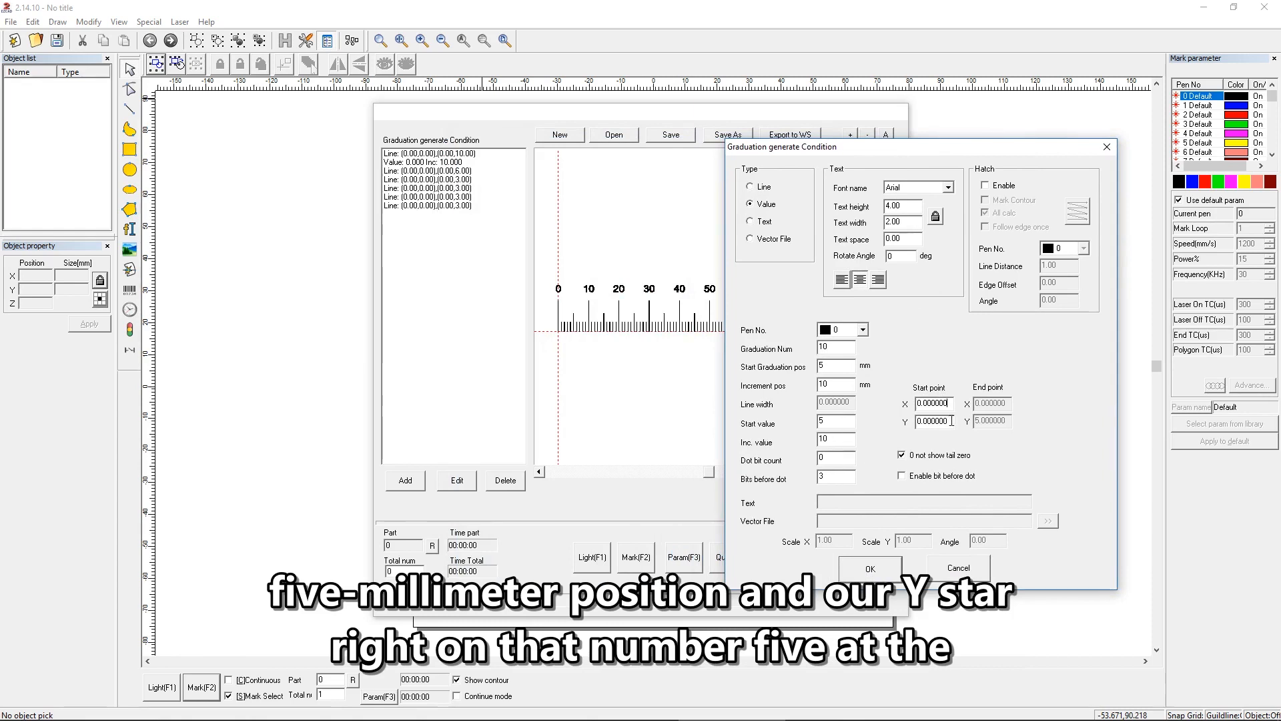
{"action": "left_click_drag", "start_coordinate": [952, 421], "coordinate": [909, 426]}
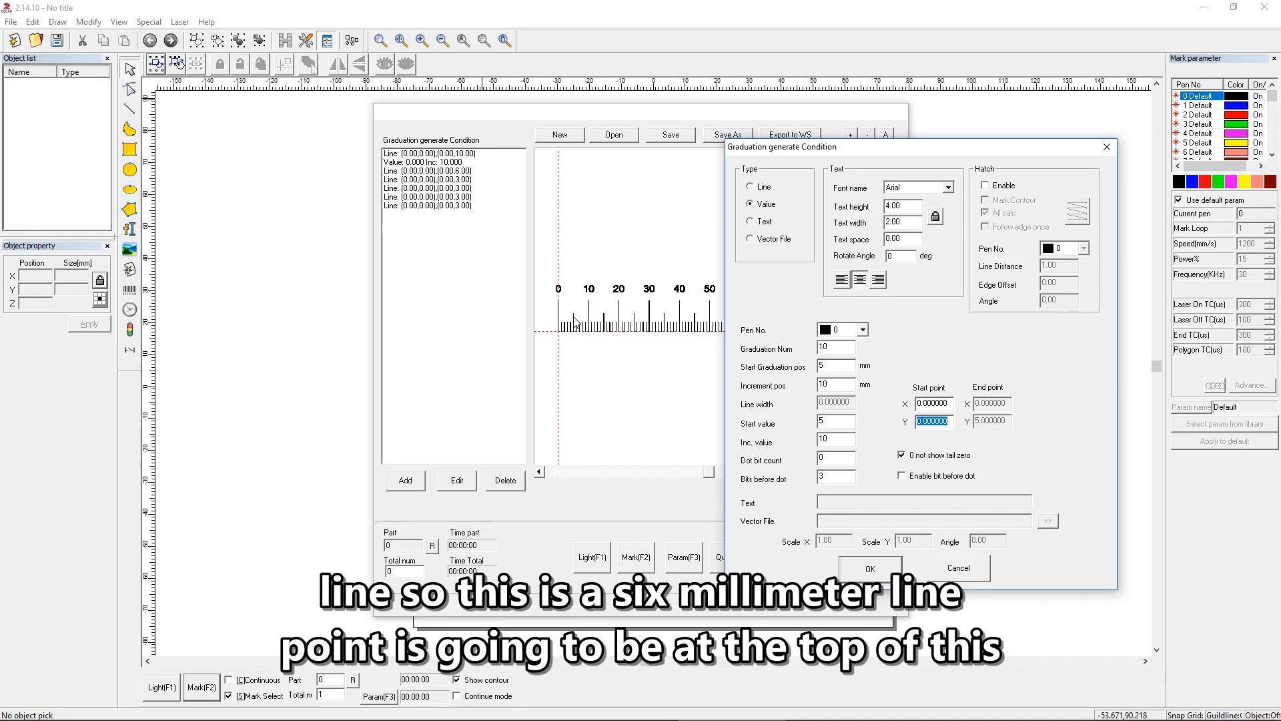
{"action": "type", "text": "7.5"}
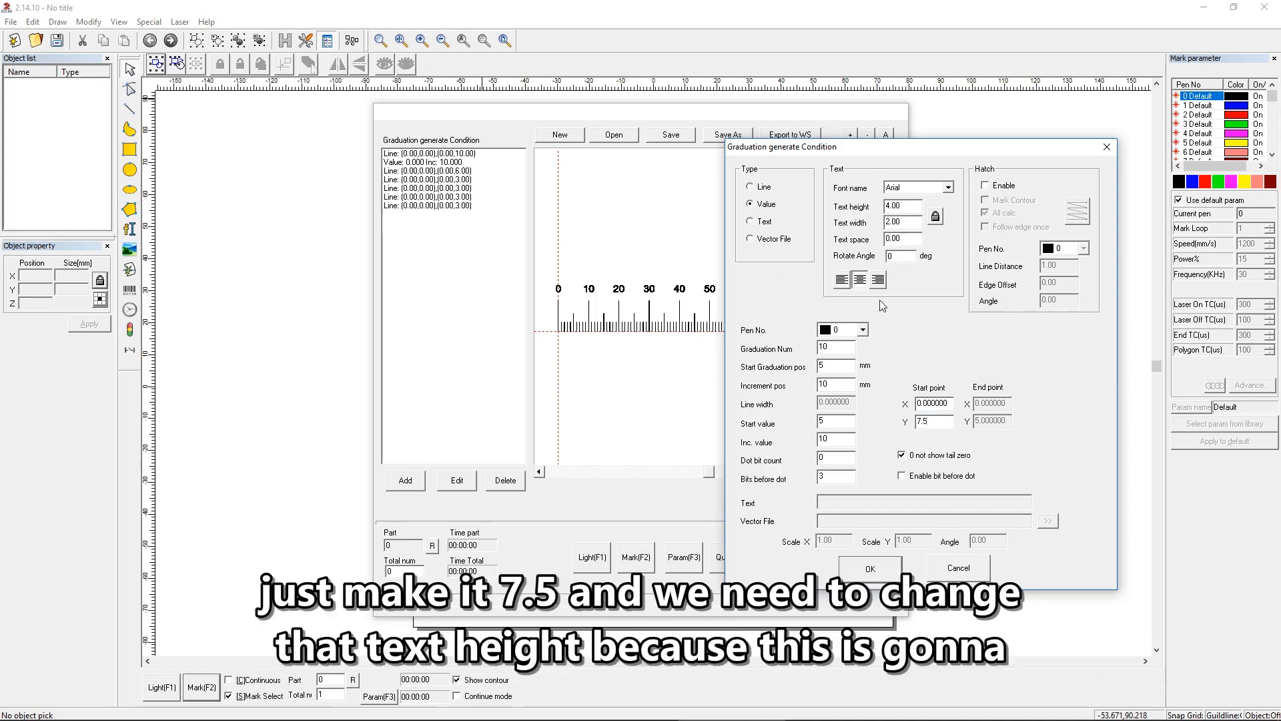
{"action": "double_click", "coordinate": [905, 208]}
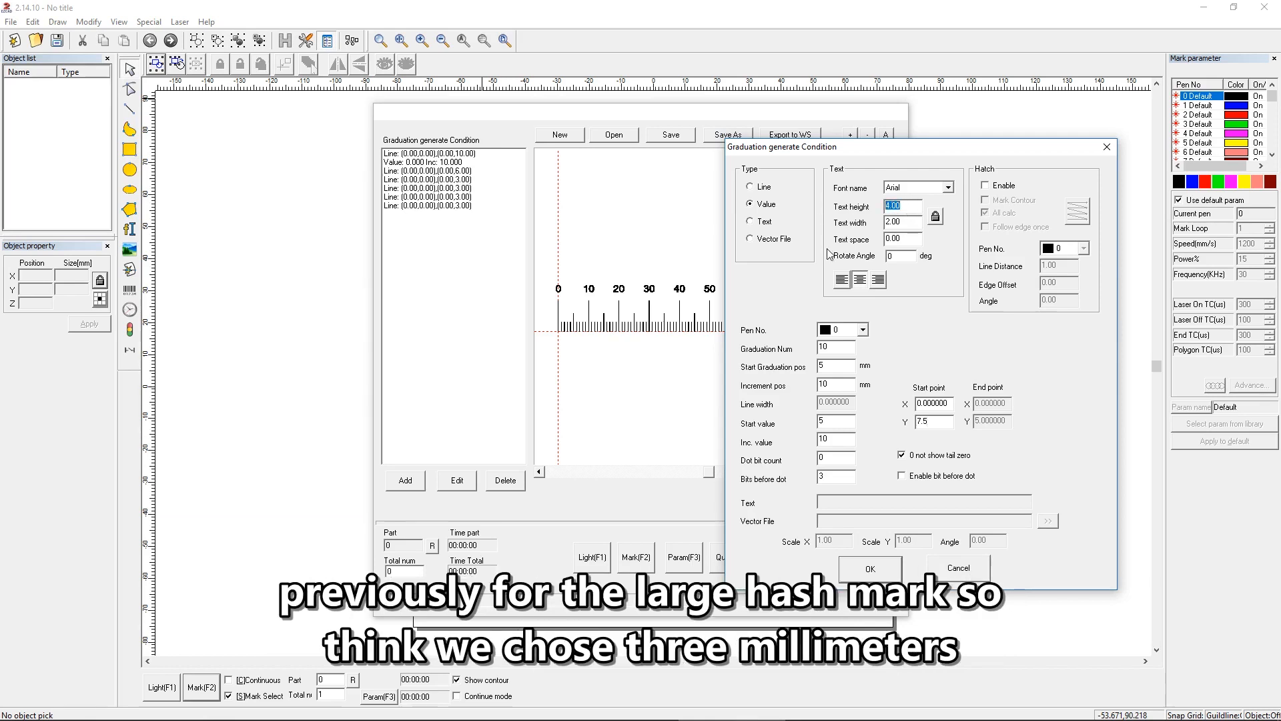
{"action": "type", "text": "2"}
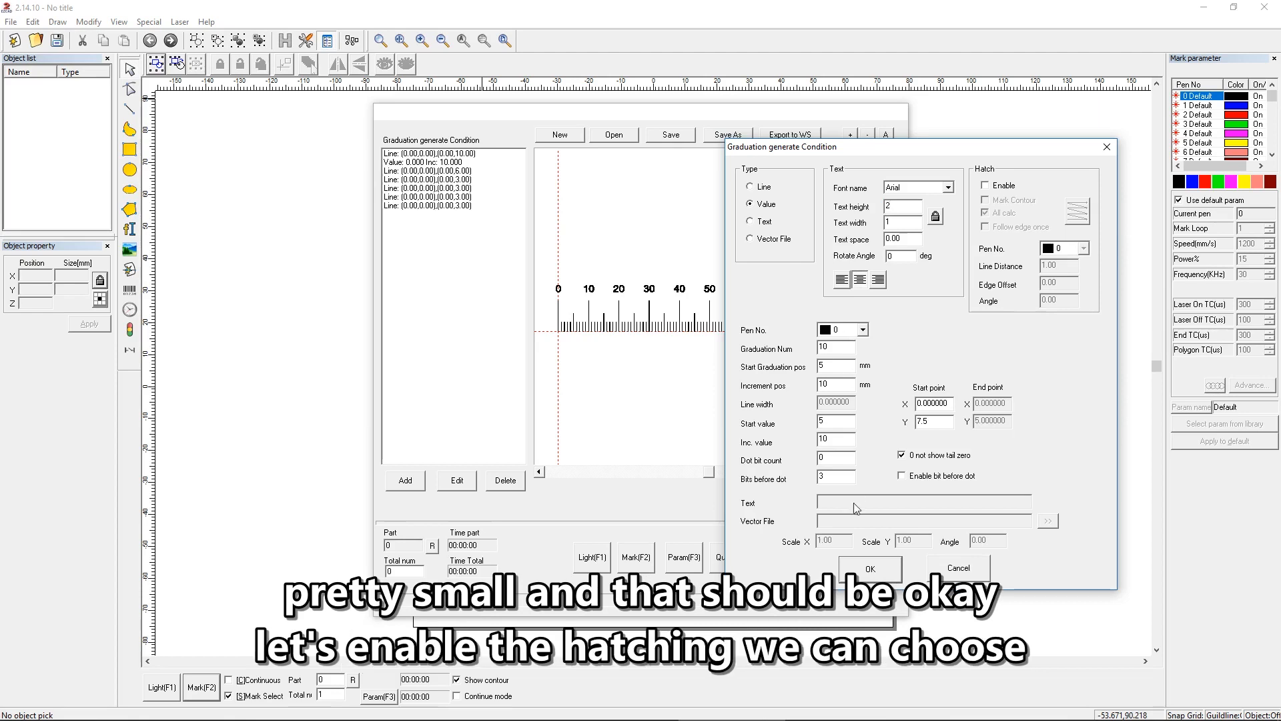
Step: Enable hatching for the numbers starting at 5 with the bidirectional pattern and All calc off, set the line distance, and confirm the condition
{"action": "left_click", "coordinate": [1004, 186]}
{"action": "left_click", "coordinate": [1002, 214]}
{"action": "left_click", "coordinate": [1071, 216]}
{"action": "left_click", "coordinate": [1071, 216]}
{"action": "left_click", "coordinate": [1071, 217]}
{"action": "left_click", "coordinate": [1071, 216]}
{"action": "left_click", "coordinate": [1071, 216]}
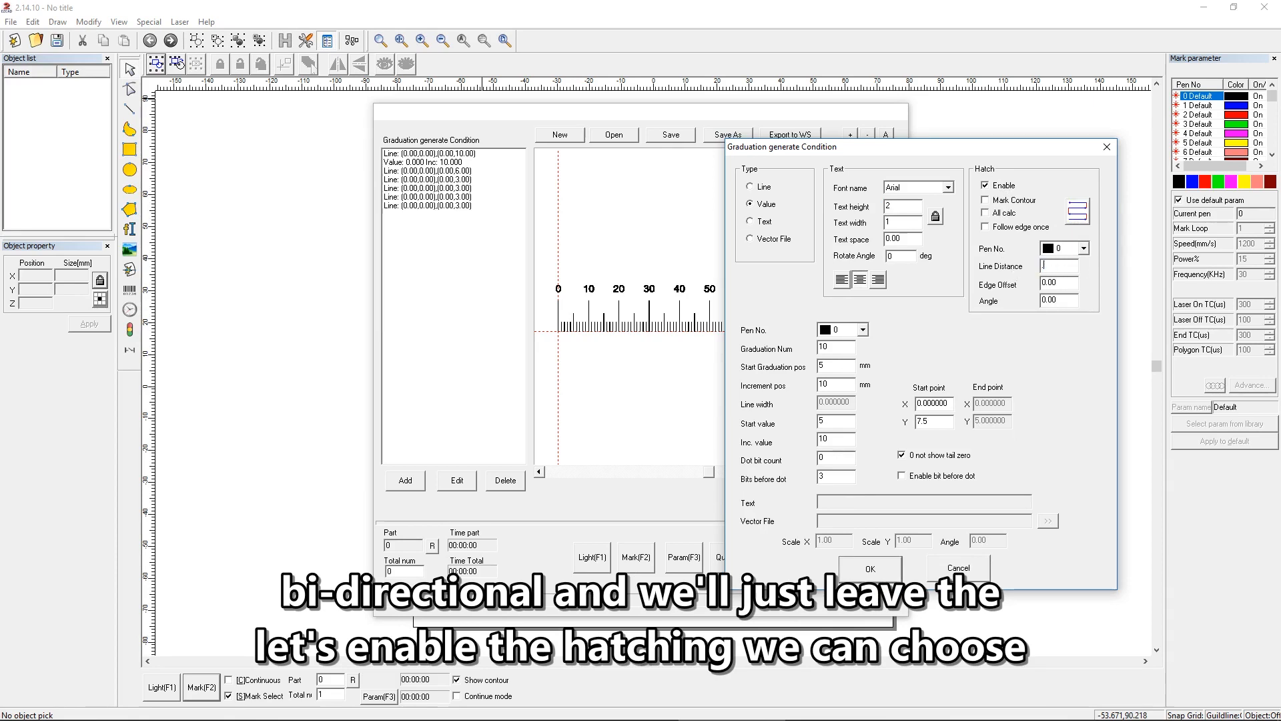
{"action": "left_click", "coordinate": [876, 560]}
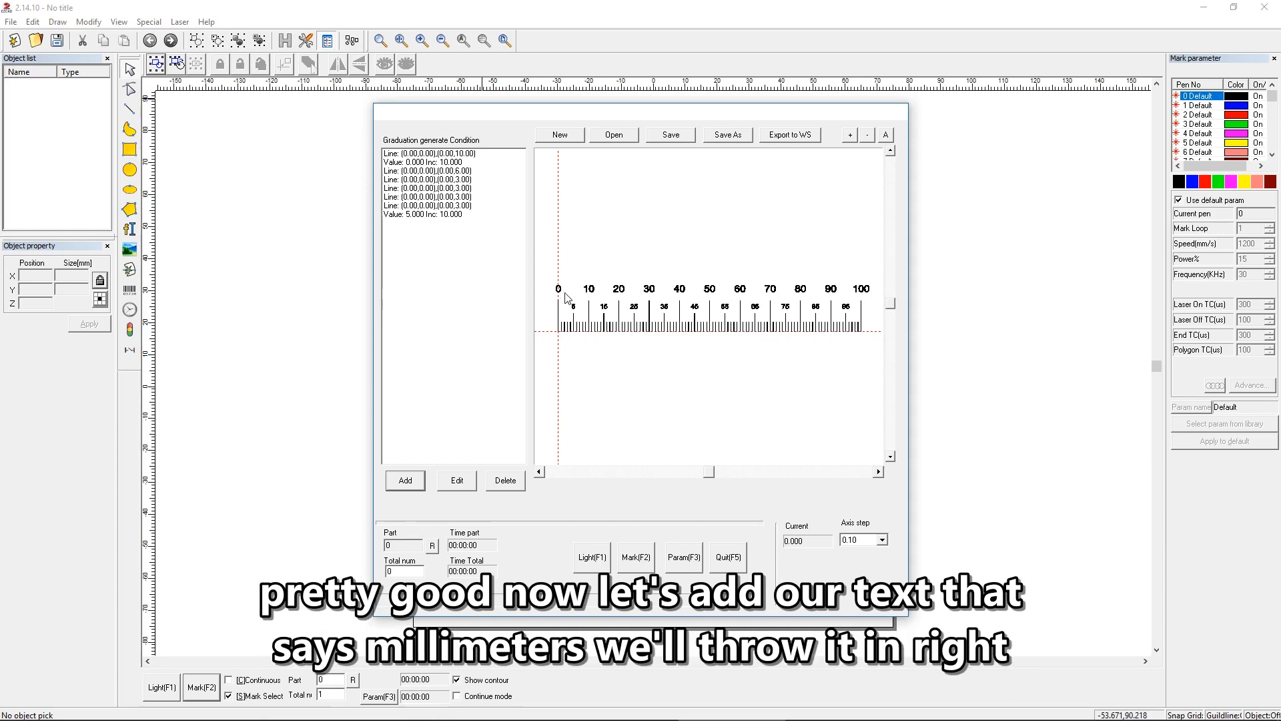
Step: Add a Text graduation condition with a text height of 3 and a single graduation
{"action": "left_click", "coordinate": [405, 479]}
{"action": "left_click", "coordinate": [485, 219]}
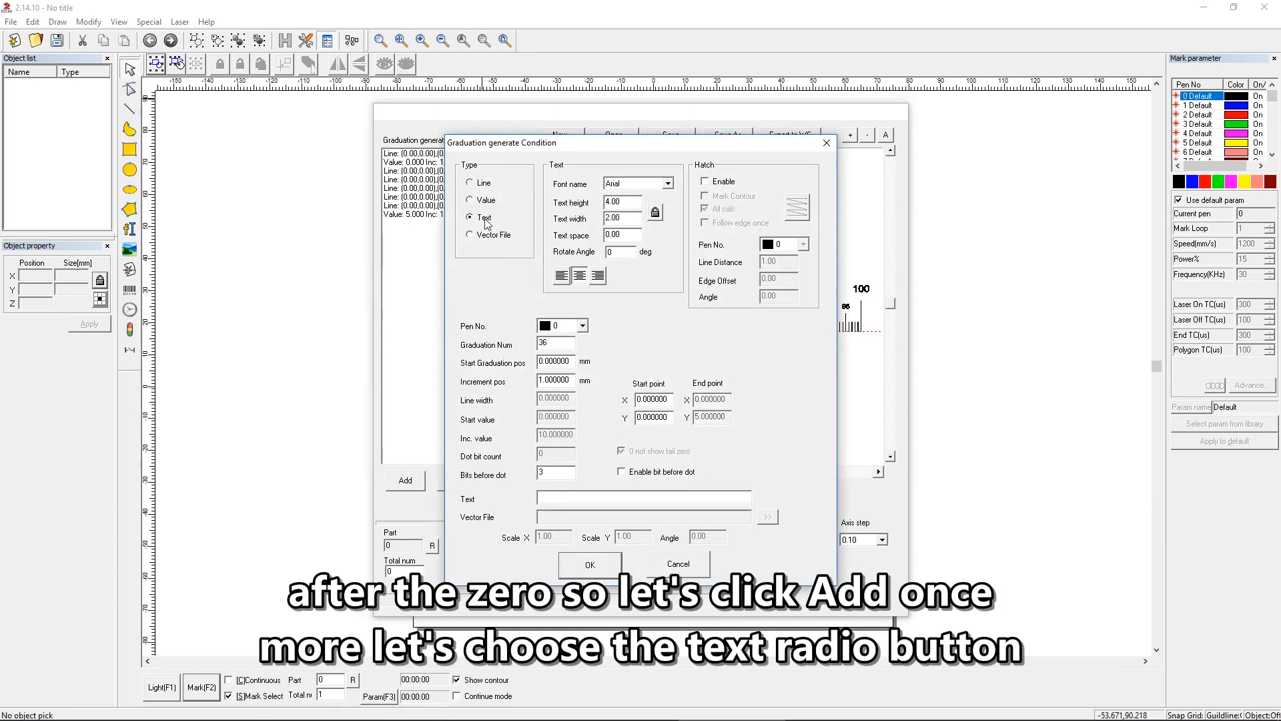
{"action": "double_click", "coordinate": [628, 204]}
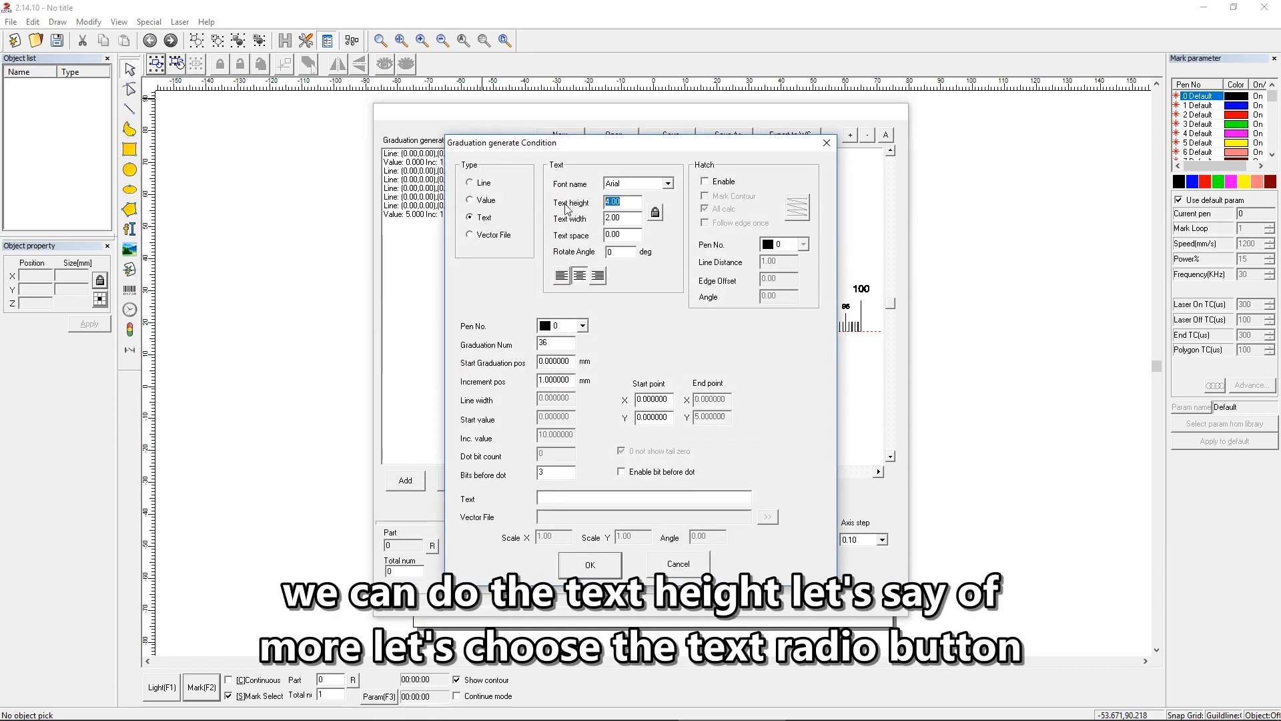
{"action": "type", "text": "3"}
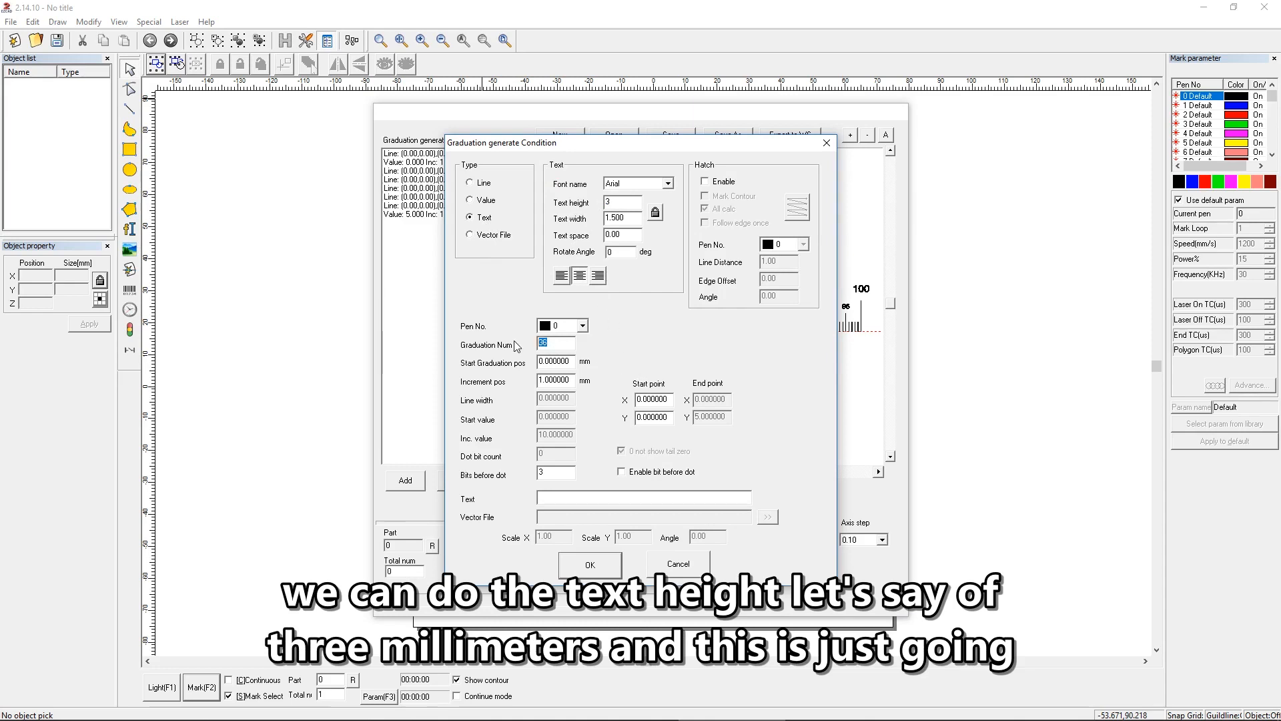
{"action": "type", "text": "1"}
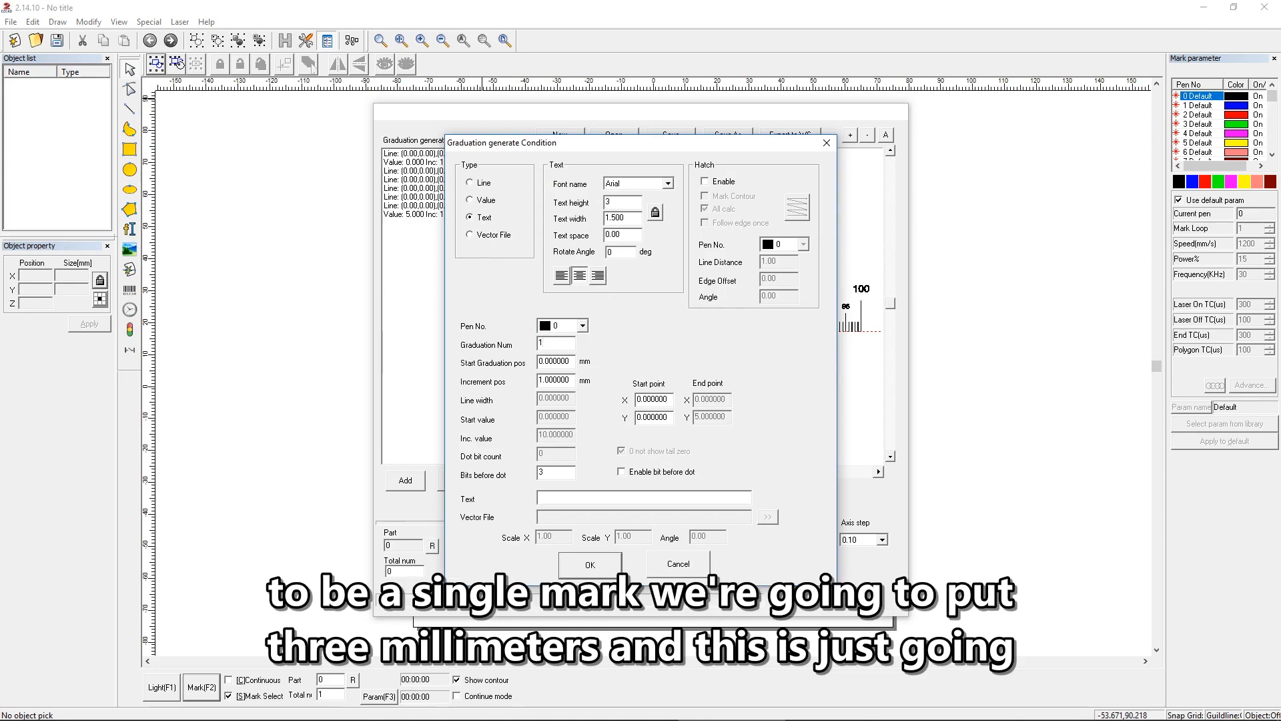
Step: Set the text condition's start graduation position to 0 mm
{"action": "double_click", "coordinate": [572, 361]}
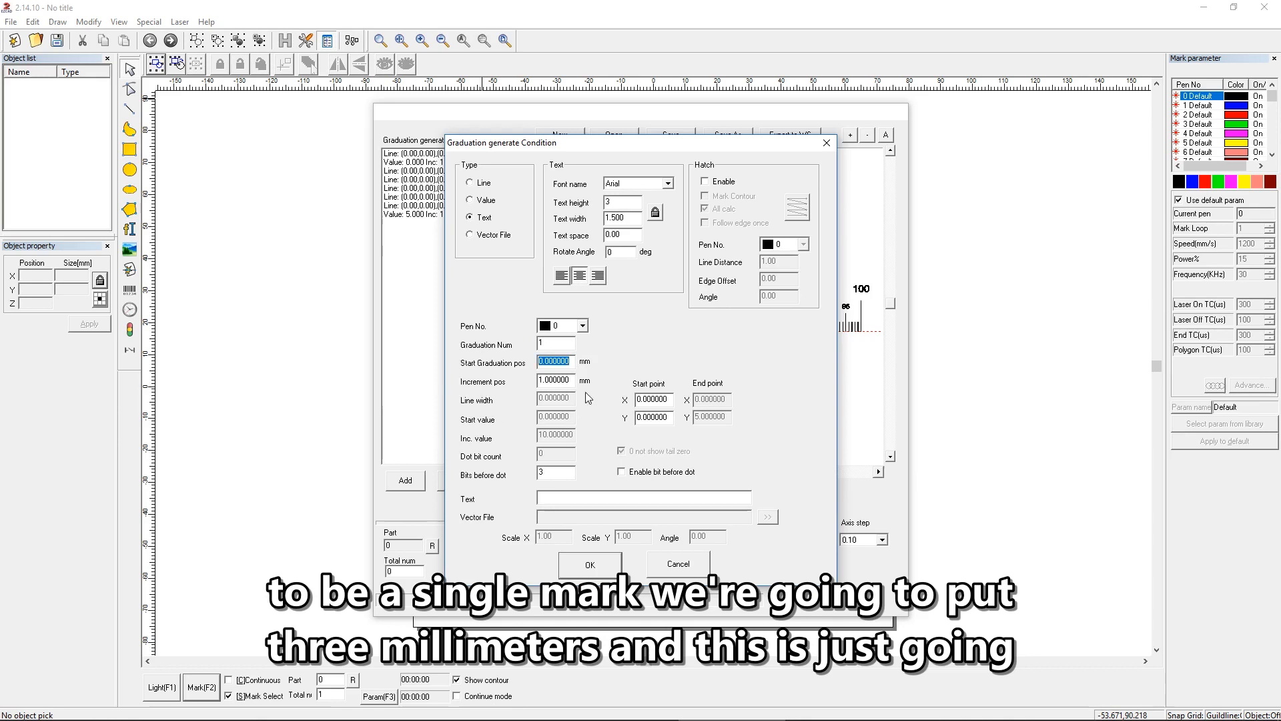
{"action": "left_click_drag", "start_coordinate": [567, 143], "coordinate": [907, 149]}
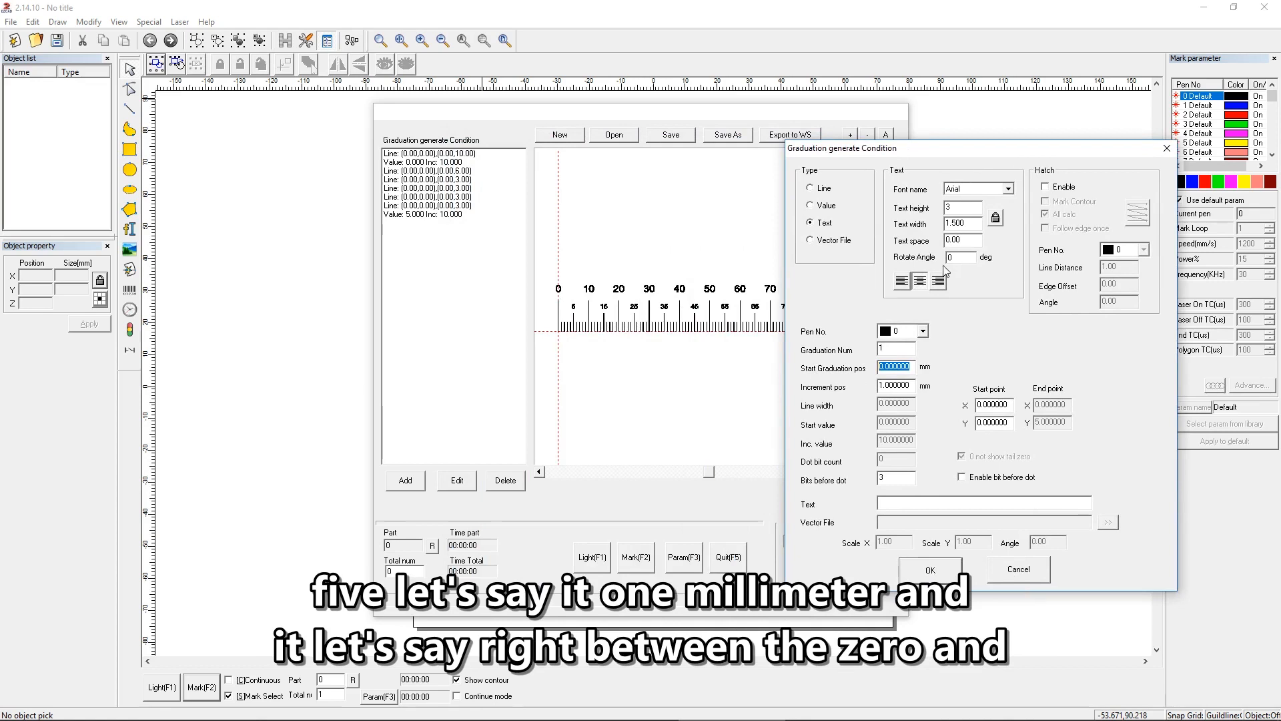
{"action": "type", "text": "1"}
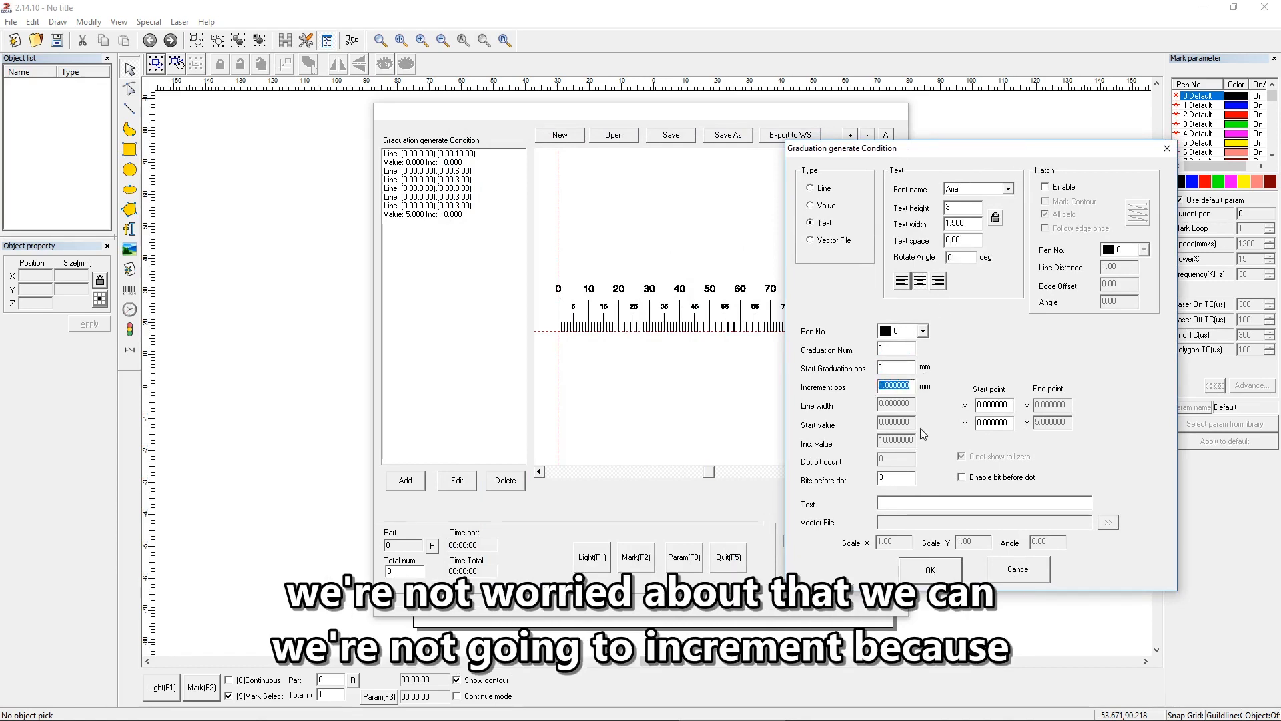
{"action": "double_click", "coordinate": [893, 365]}
{"action": "type", "text": "0"}
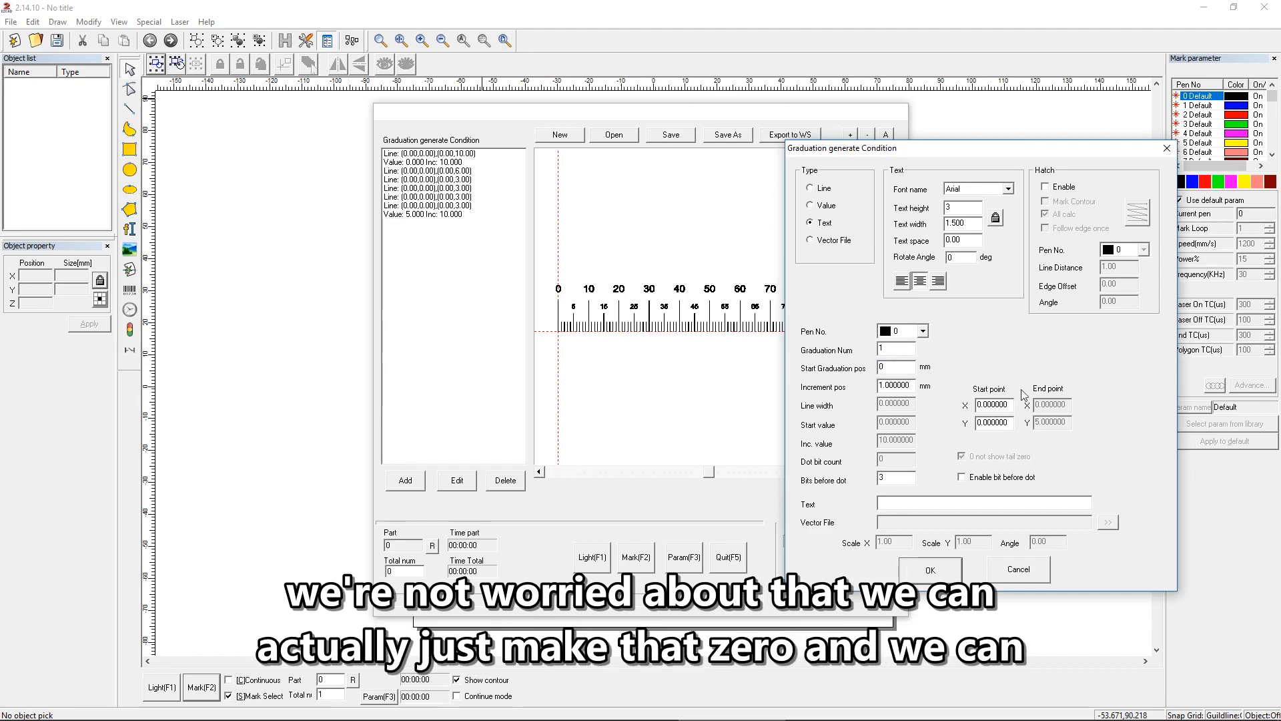
Step: Place the label at start point X 1, Y 8 and enter "mm" as its text
{"action": "double_click", "coordinate": [994, 405]}
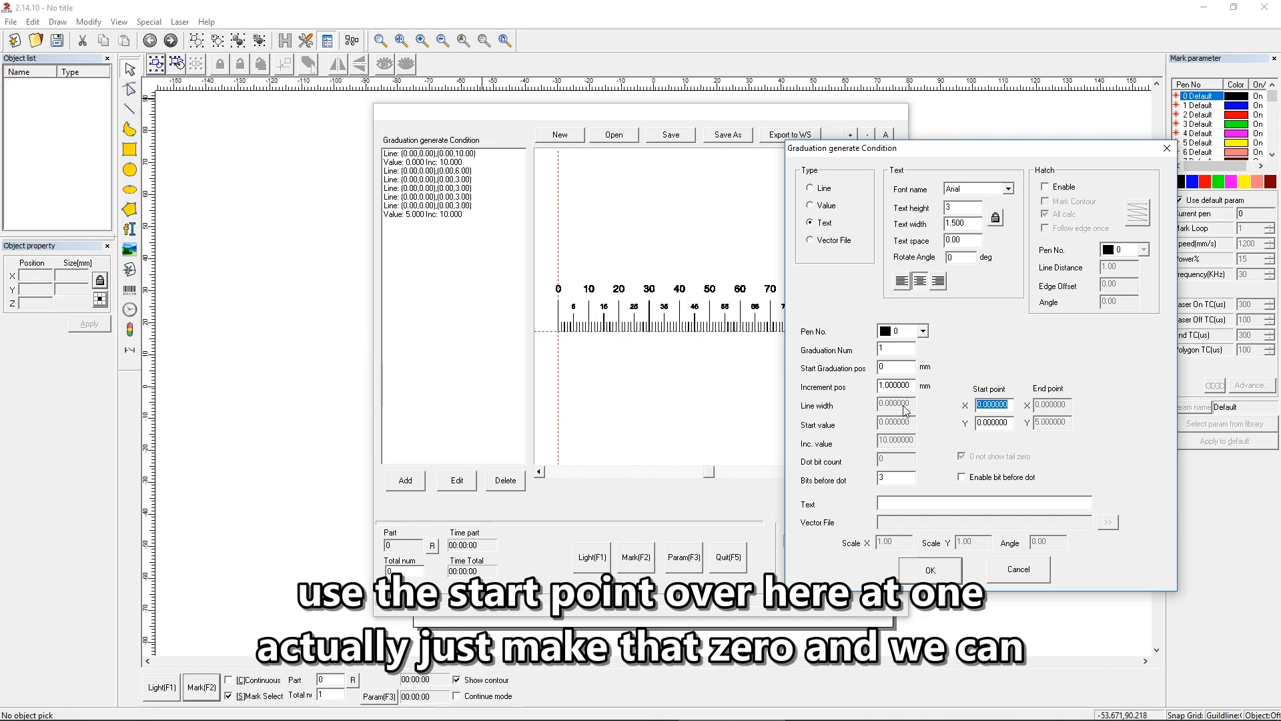
{"action": "type", "text": "1"}
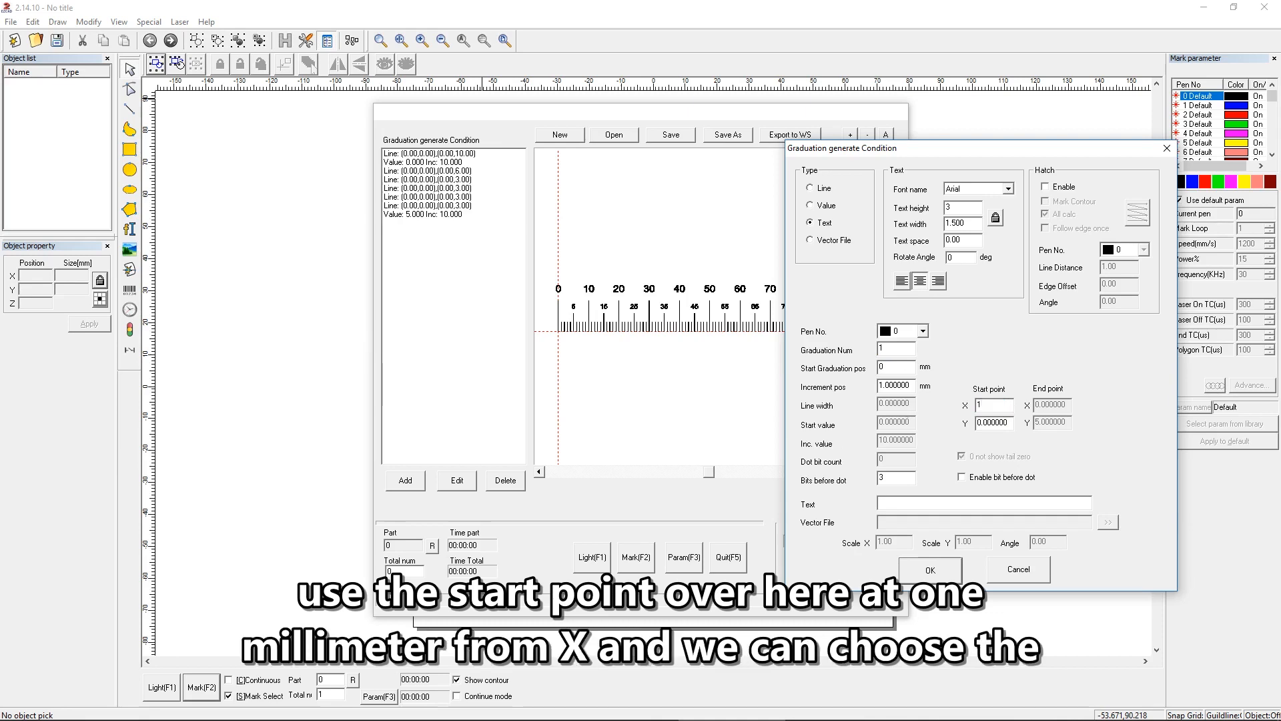
{"action": "double_click", "coordinate": [1008, 422]}
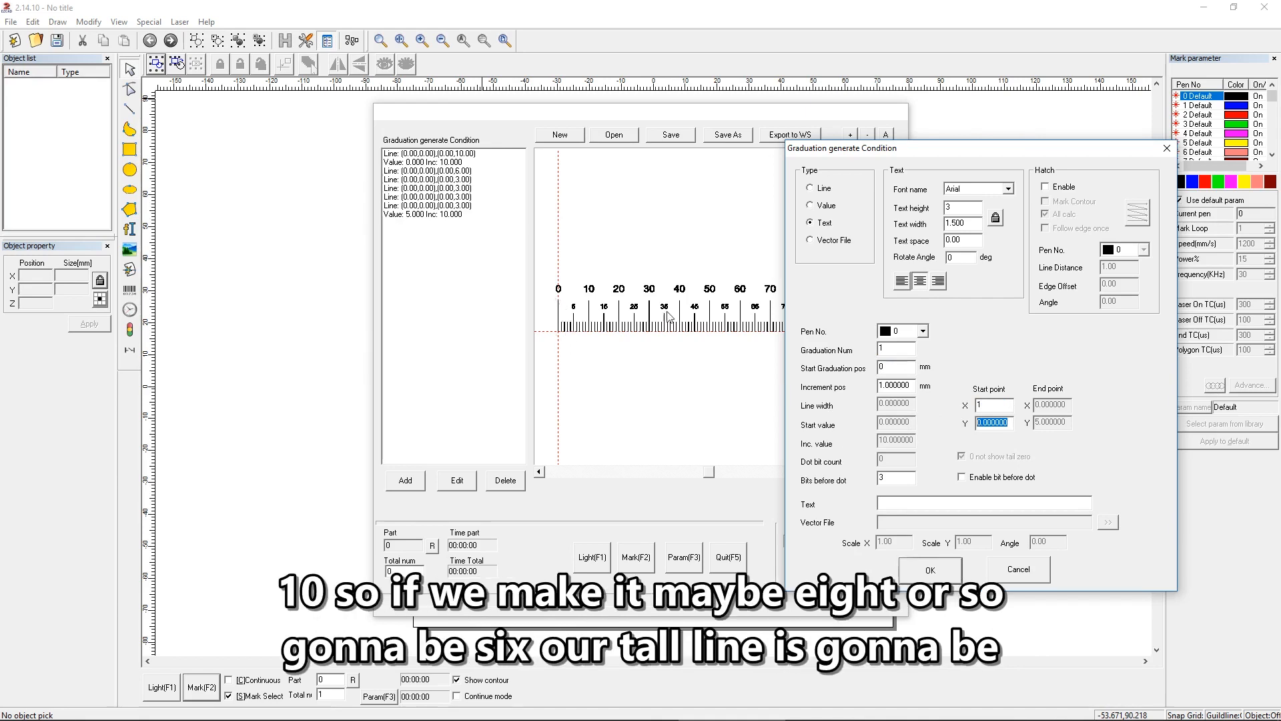
{"action": "type", "text": "8"}
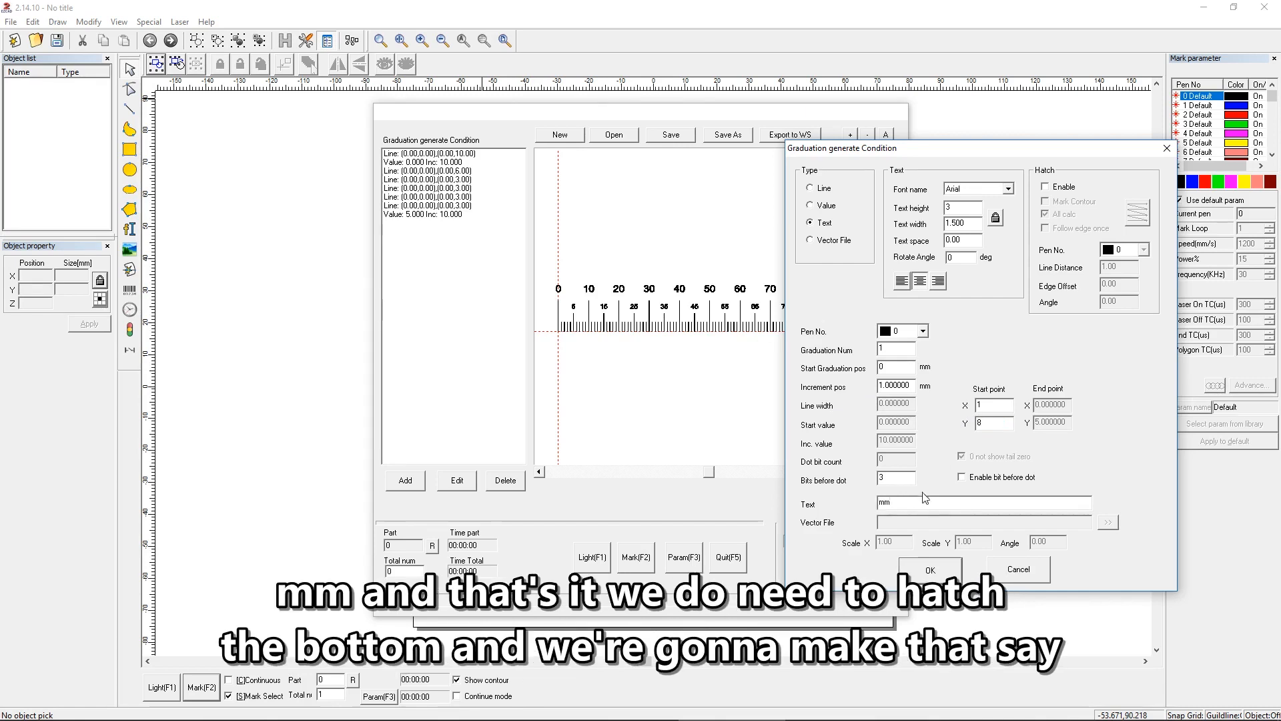
Step: Enable hatching for the mm label with the bidirectional pattern, All calc off and line distance 0.01, and confirm the condition
{"action": "left_click", "coordinate": [1066, 189]}
{"action": "left_click", "coordinate": [1127, 223]}
{"action": "double_click", "coordinate": [1104, 266]}
{"action": "type", "text": ".01"}
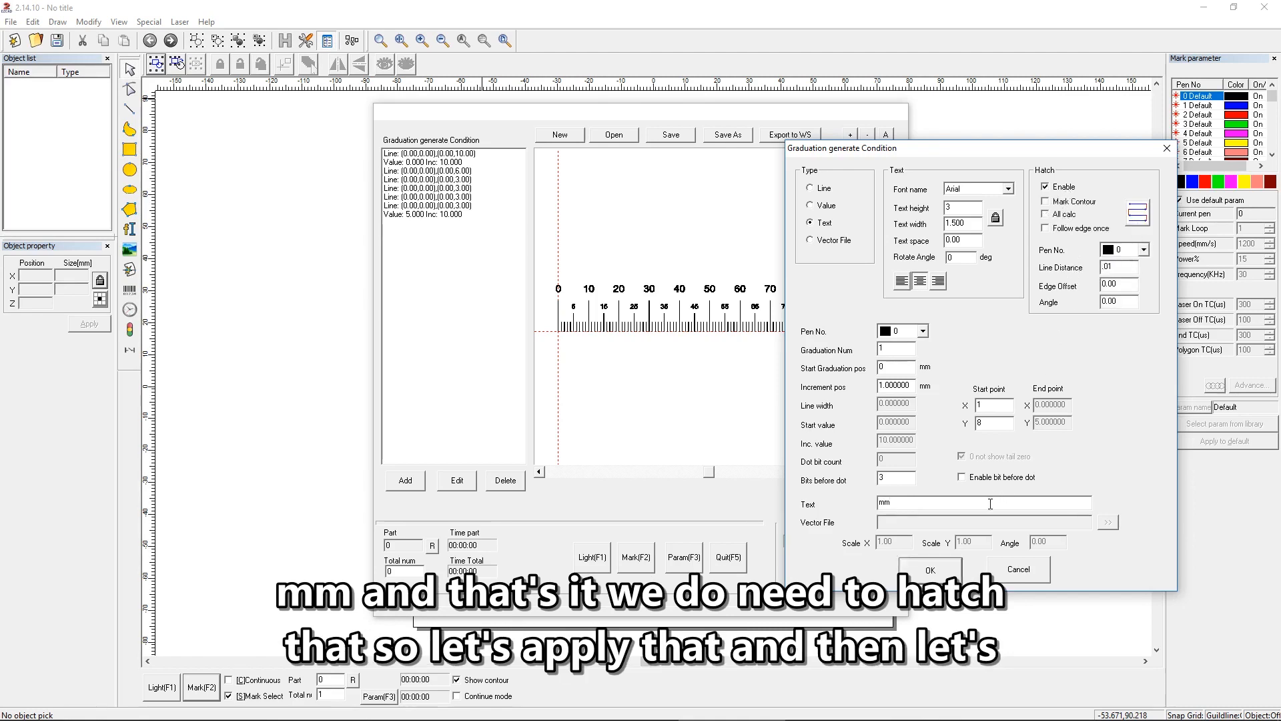
{"action": "left_click", "coordinate": [942, 572]}
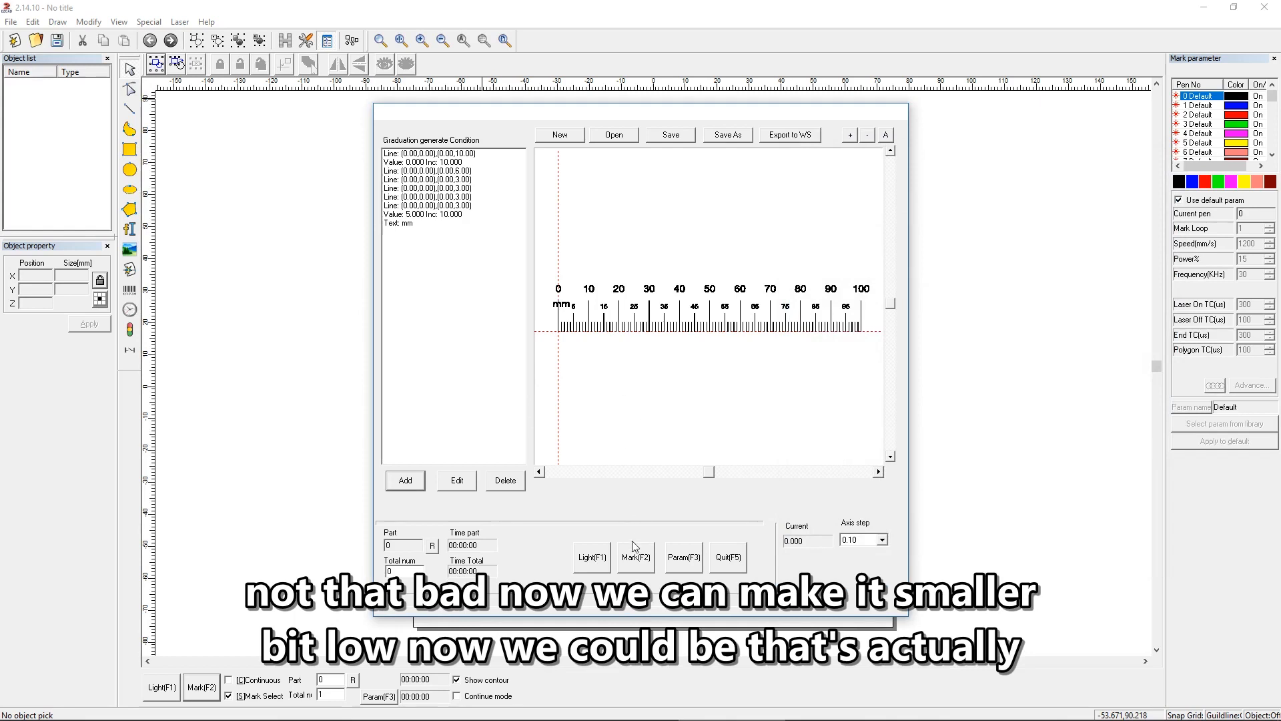
Step: Edit the mm text condition and set its start point to X 1.5 and Y 9
{"action": "left_click", "coordinate": [408, 223]}
{"action": "left_click", "coordinate": [457, 480]}
{"action": "left_click_drag", "start_coordinate": [563, 142], "coordinate": [963, 146]}
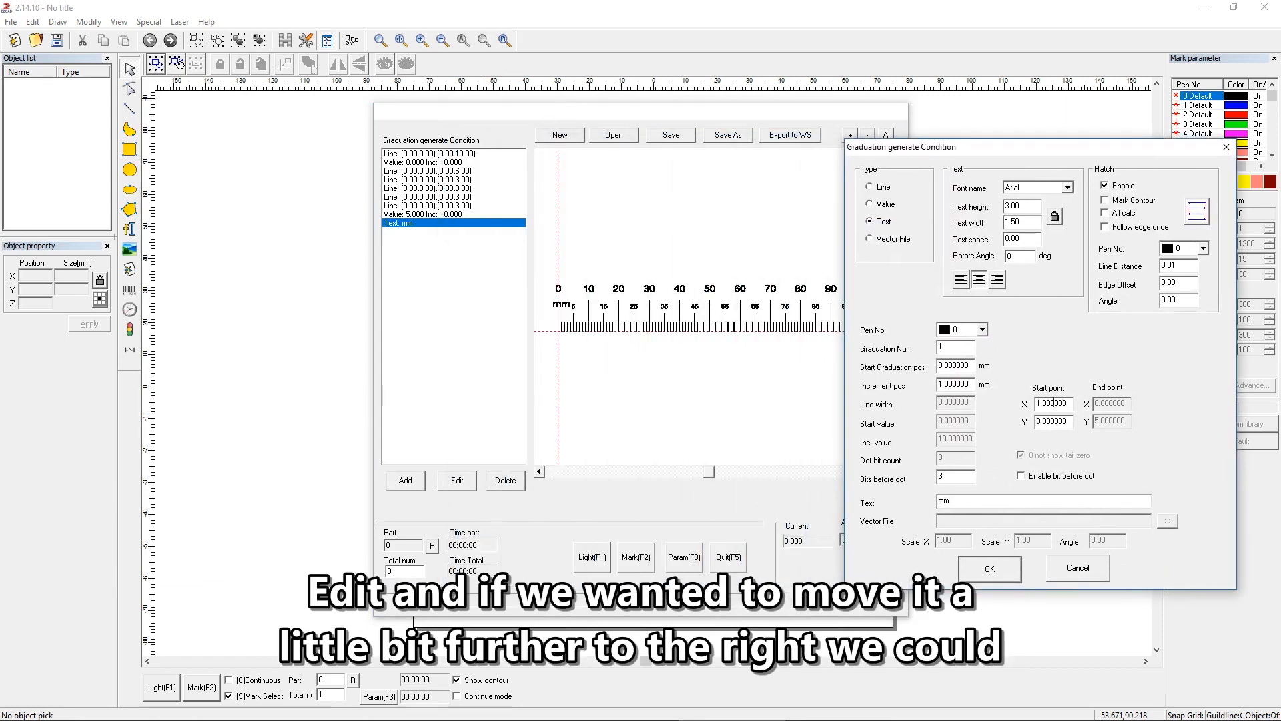
{"action": "left_click_drag", "start_coordinate": [1070, 403], "coordinate": [1007, 412]}
{"action": "type", "text": "1.5"}
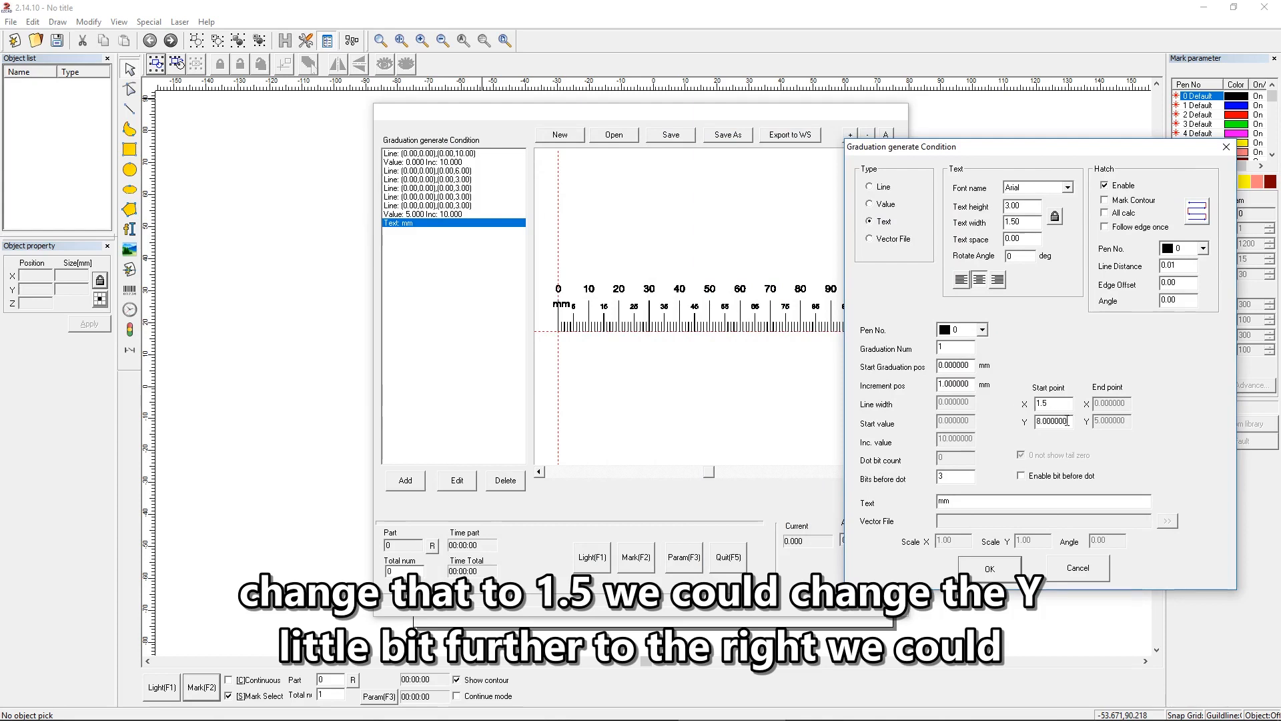
{"action": "left_click_drag", "start_coordinate": [1069, 421], "coordinate": [1022, 425]}
{"action": "type", "text": "9"}
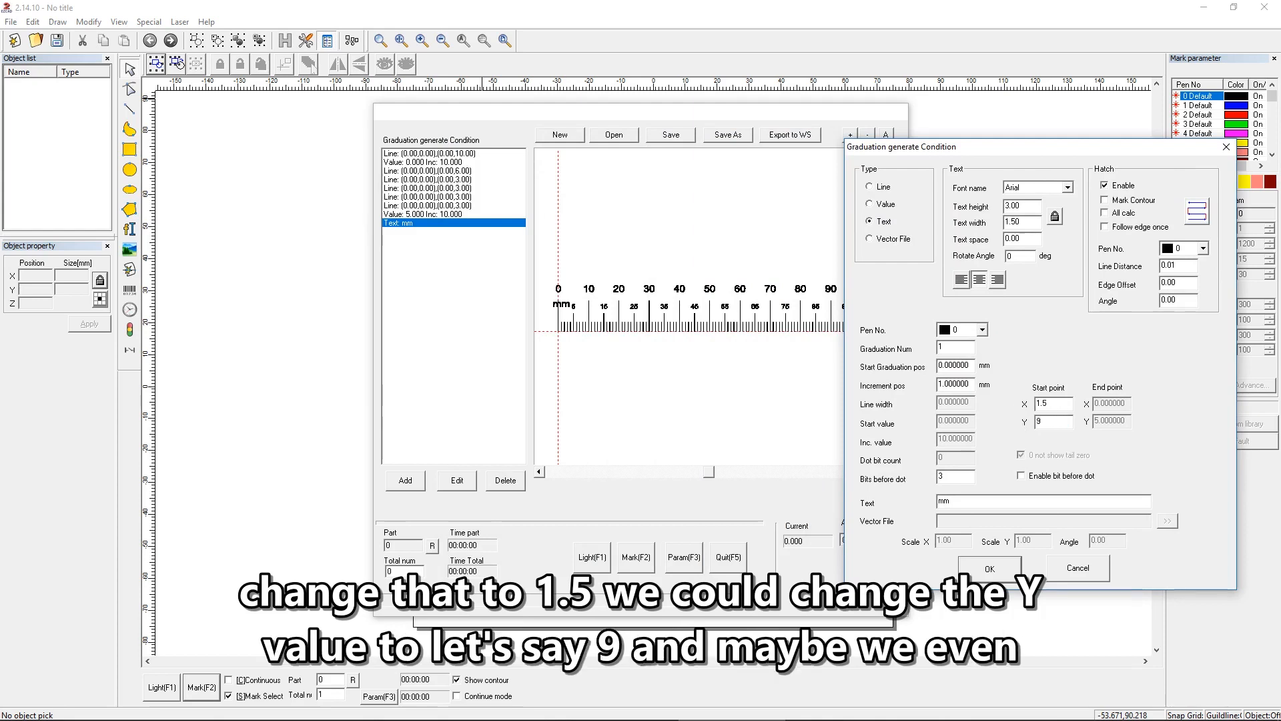
Step: Reduce the mm label's text height to 2 and confirm the edited condition
{"action": "double_click", "coordinate": [1013, 205]}
{"action": "type", "text": "2"}
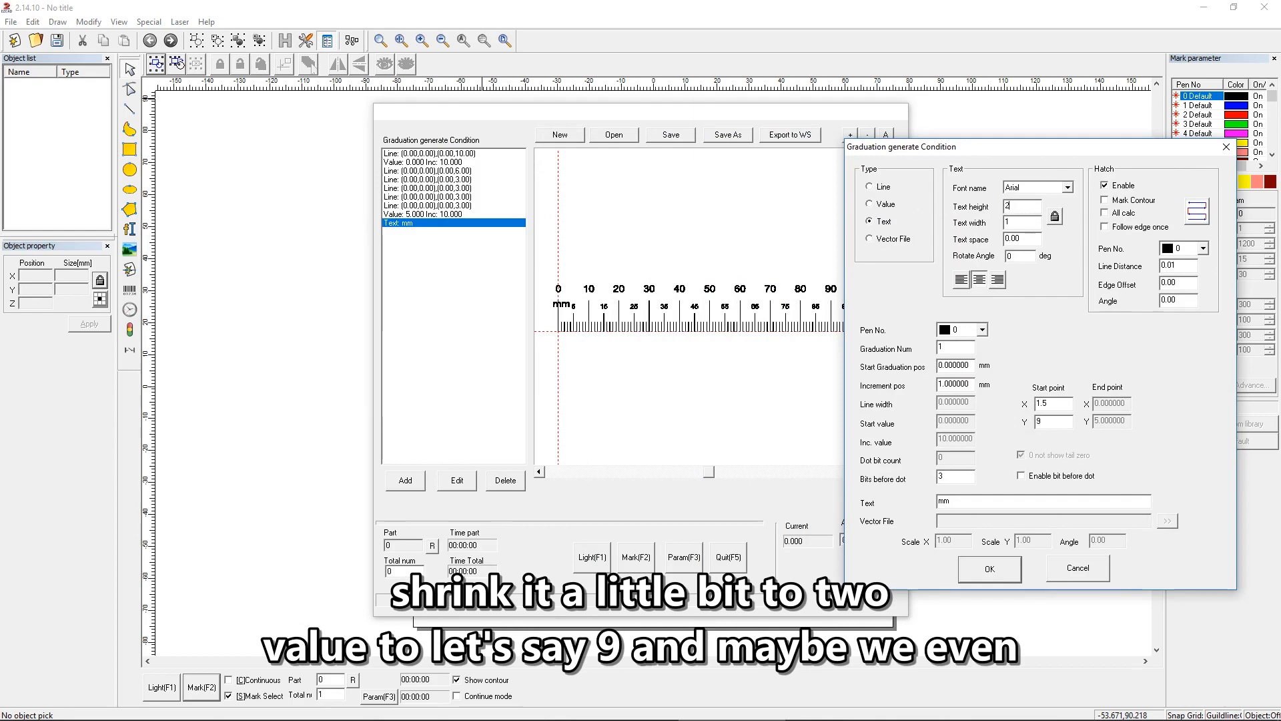
{"action": "left_click", "coordinate": [981, 571]}
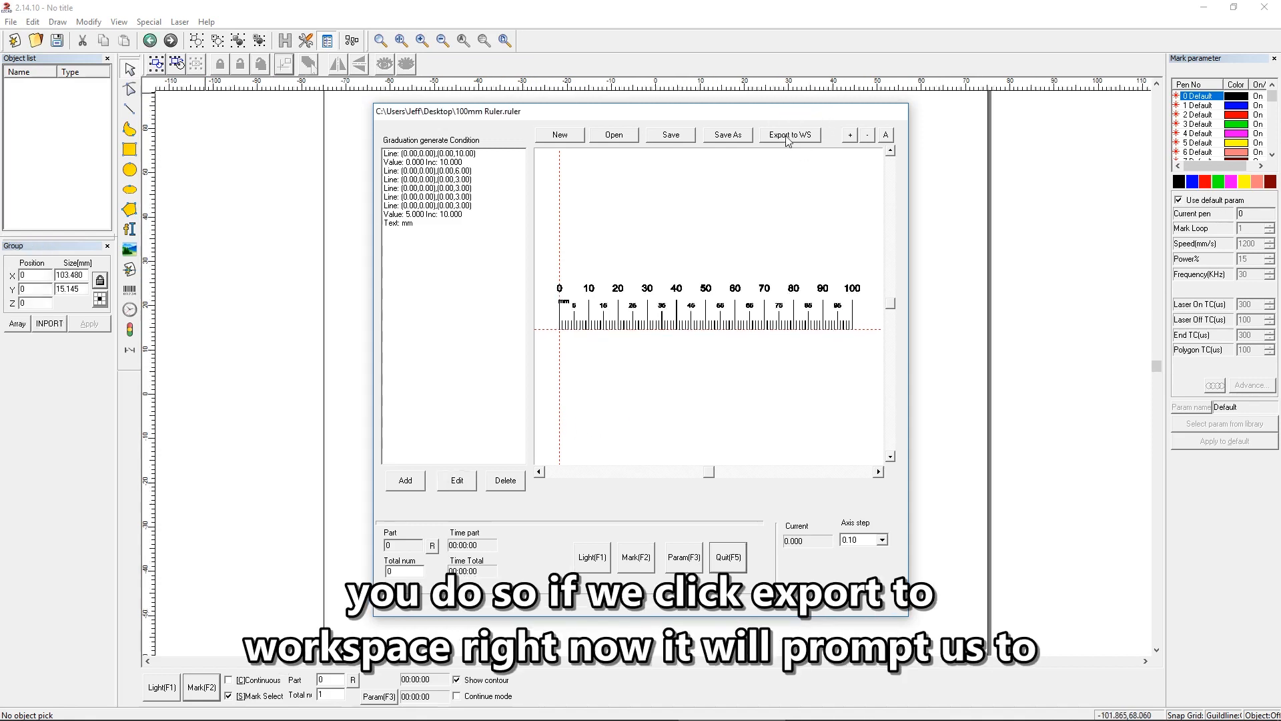
Step: Export the finished ruler to the workspace and move it to the origin
{"action": "left_click", "coordinate": [738, 139]}
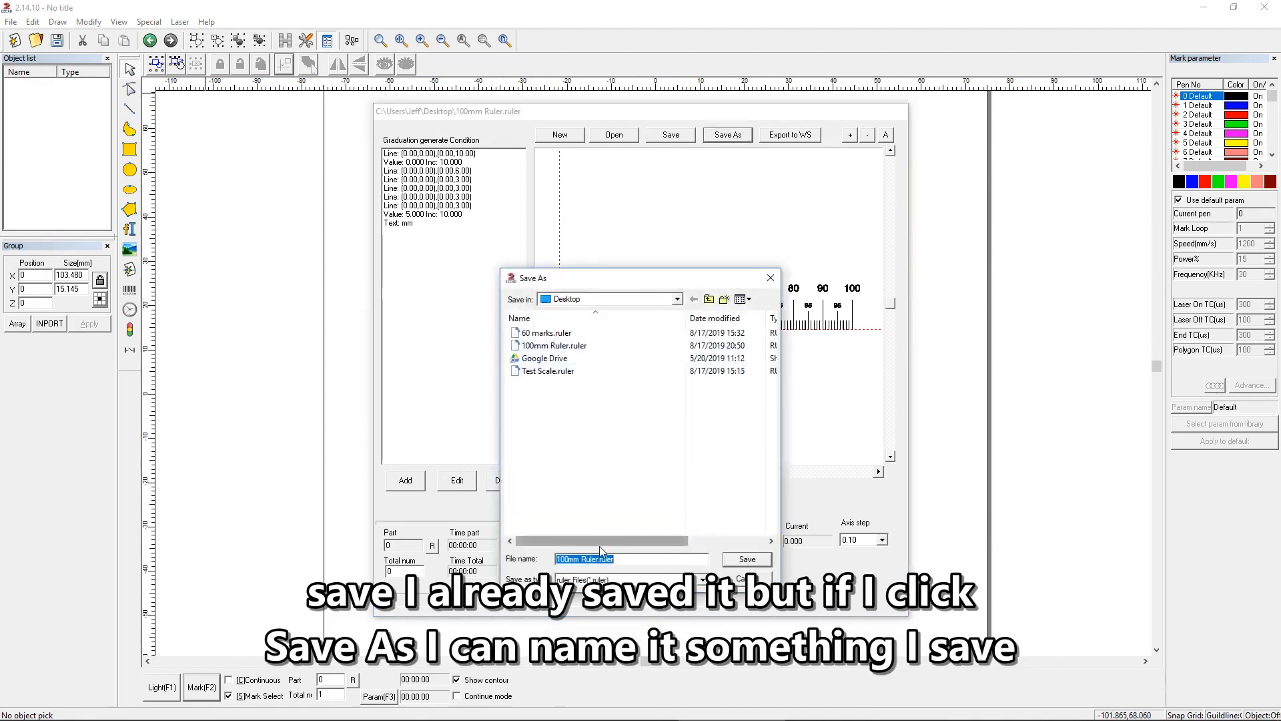
{"action": "left_click", "coordinate": [747, 580]}
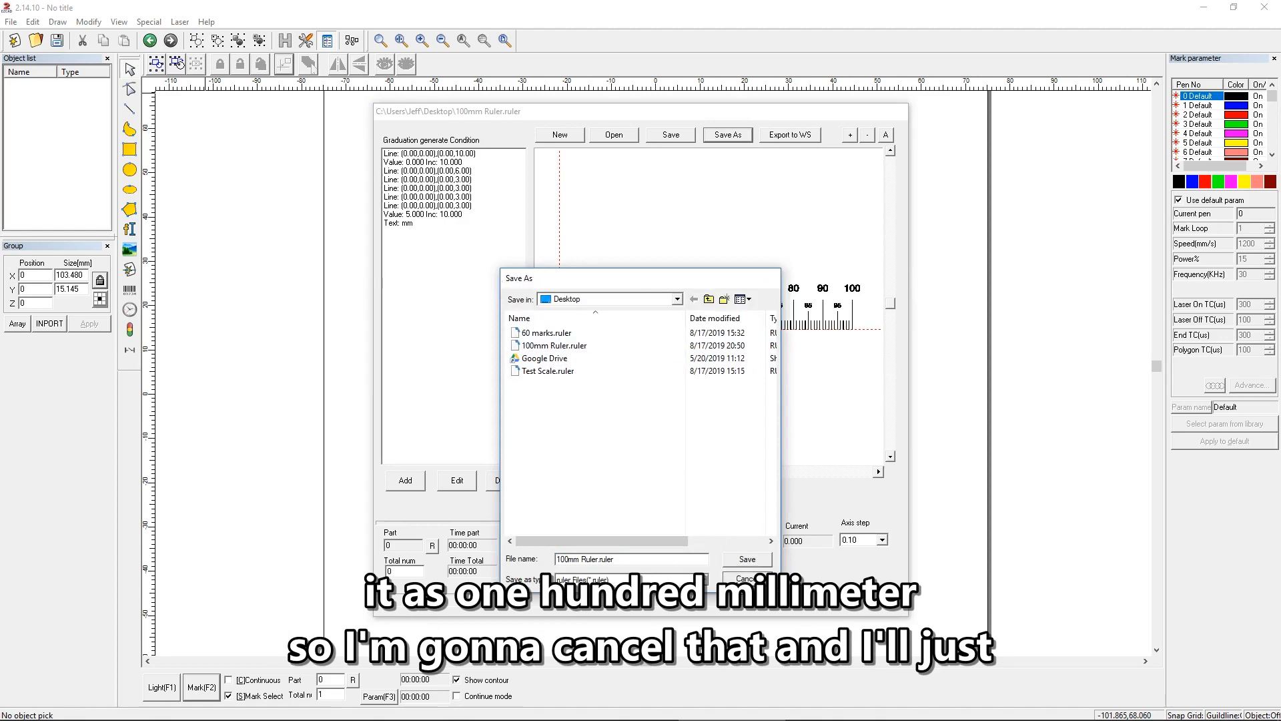
{"action": "left_click", "coordinate": [790, 136]}
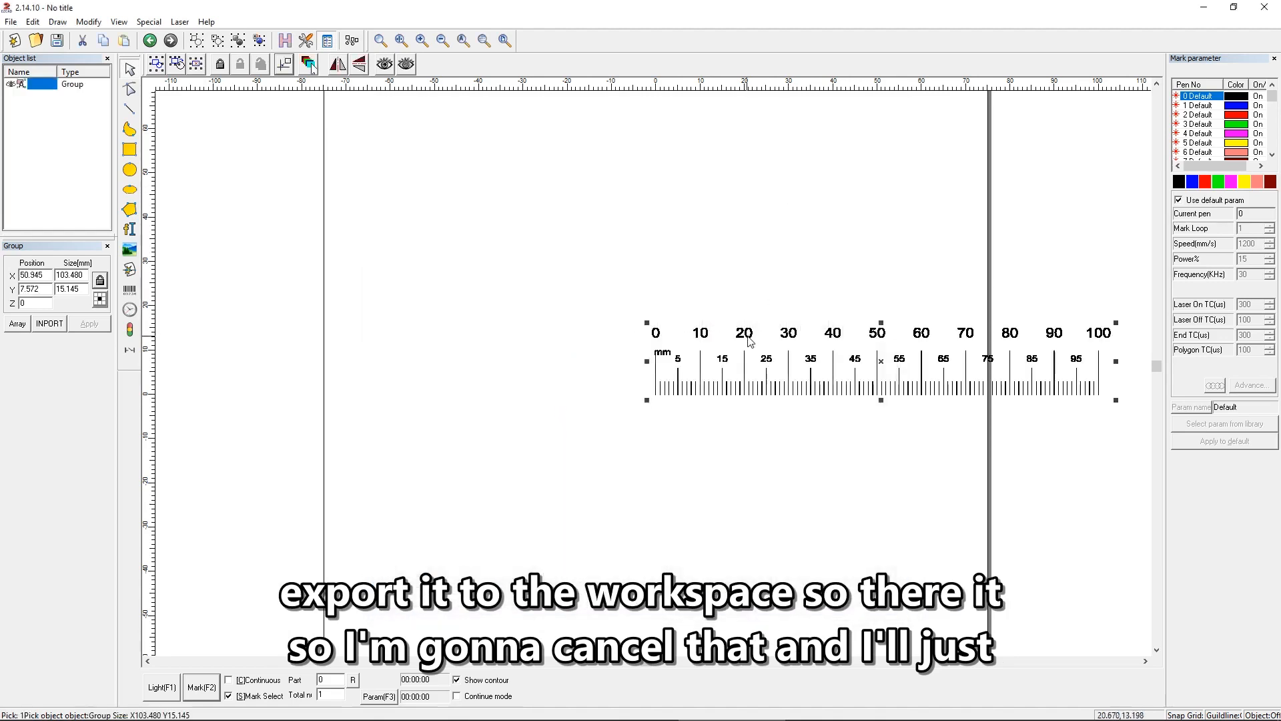
{"action": "left_click", "coordinate": [286, 66]}
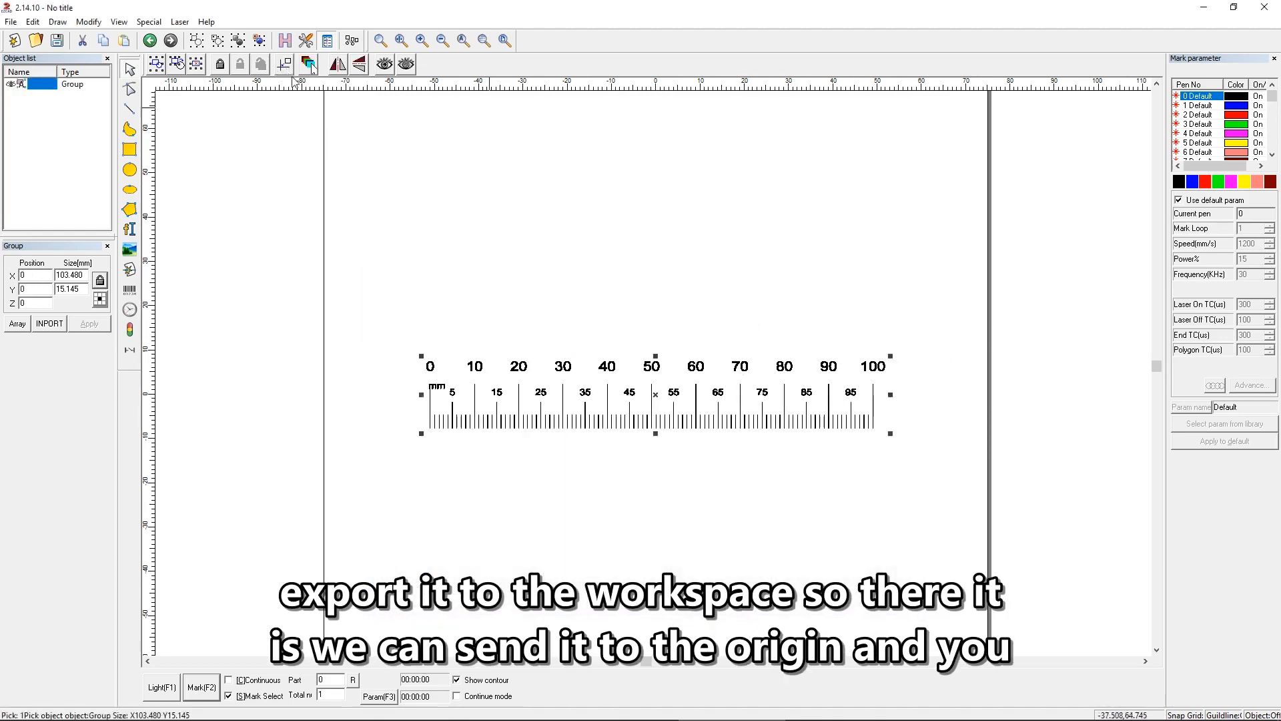
Step: Examine the hatching of the ruler's marks and numbers up close, and return to a view of the whole ruler
{"action": "scroll", "coordinate": [653, 477], "scroll_direction": "down", "scroll_amount": 1}
{"action": "scroll", "coordinate": [652, 478], "scroll_direction": "up", "scroll_amount": 4}
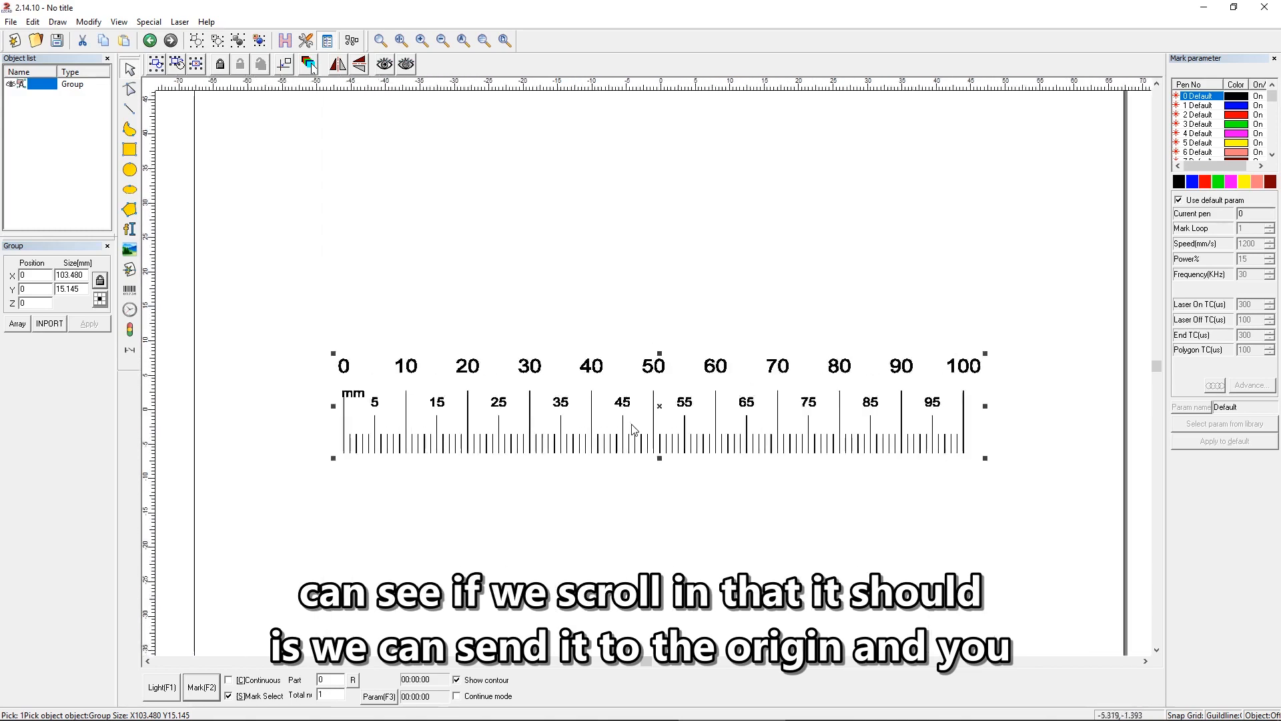
{"action": "scroll", "coordinate": [659, 490], "scroll_direction": "up", "scroll_amount": 2}
{"action": "scroll", "coordinate": [669, 499], "scroll_direction": "up", "scroll_amount": 3}
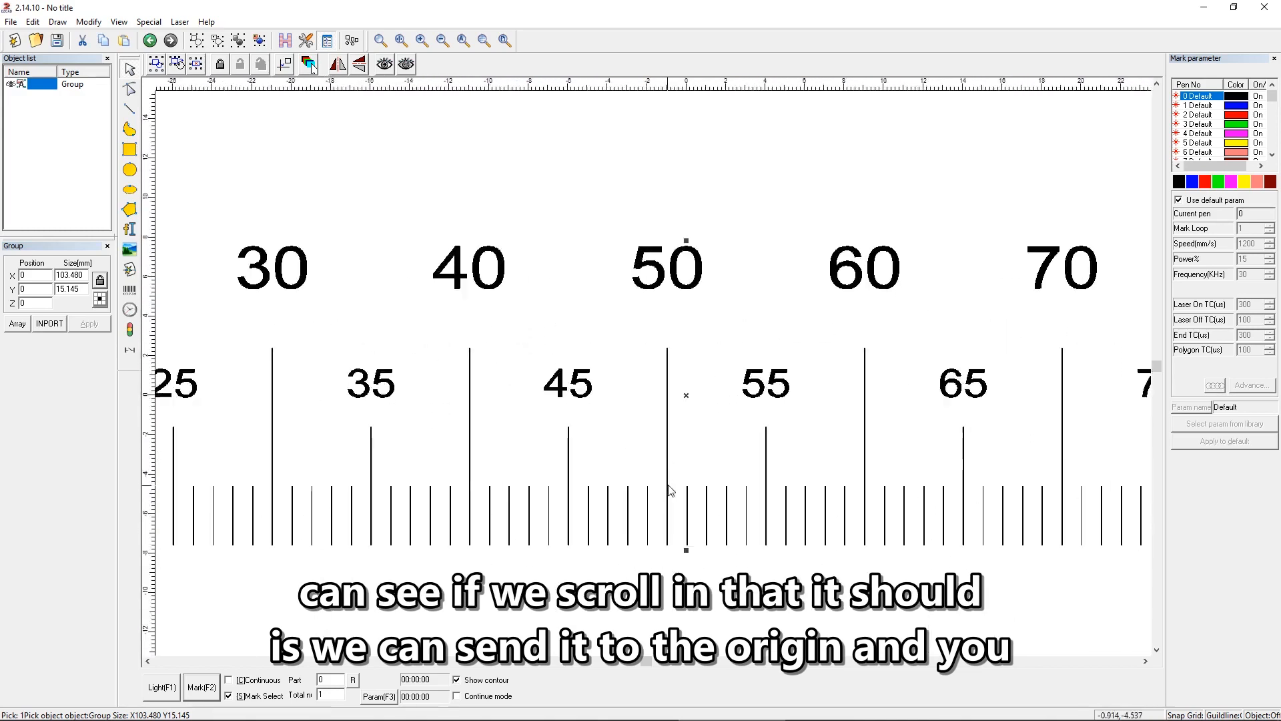
{"action": "scroll", "coordinate": [670, 499], "scroll_direction": "up", "scroll_amount": 7}
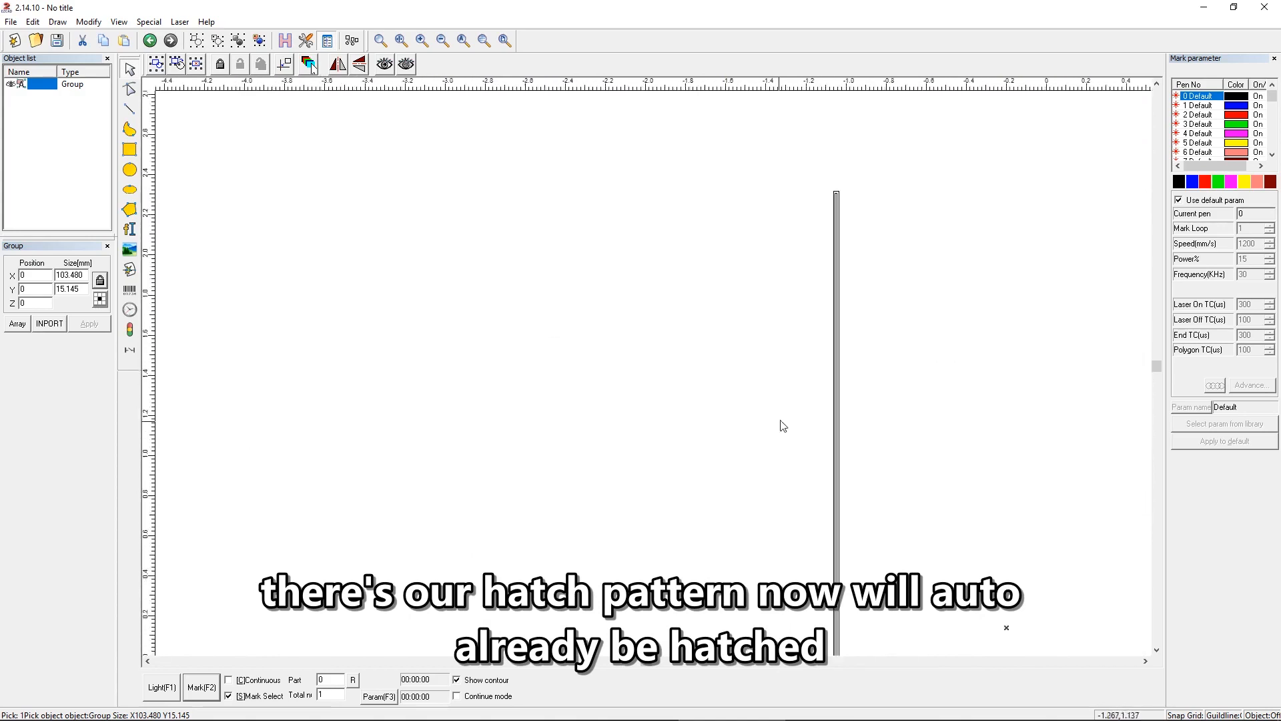
{"action": "scroll", "coordinate": [878, 348], "scroll_direction": "down", "scroll_amount": 4}
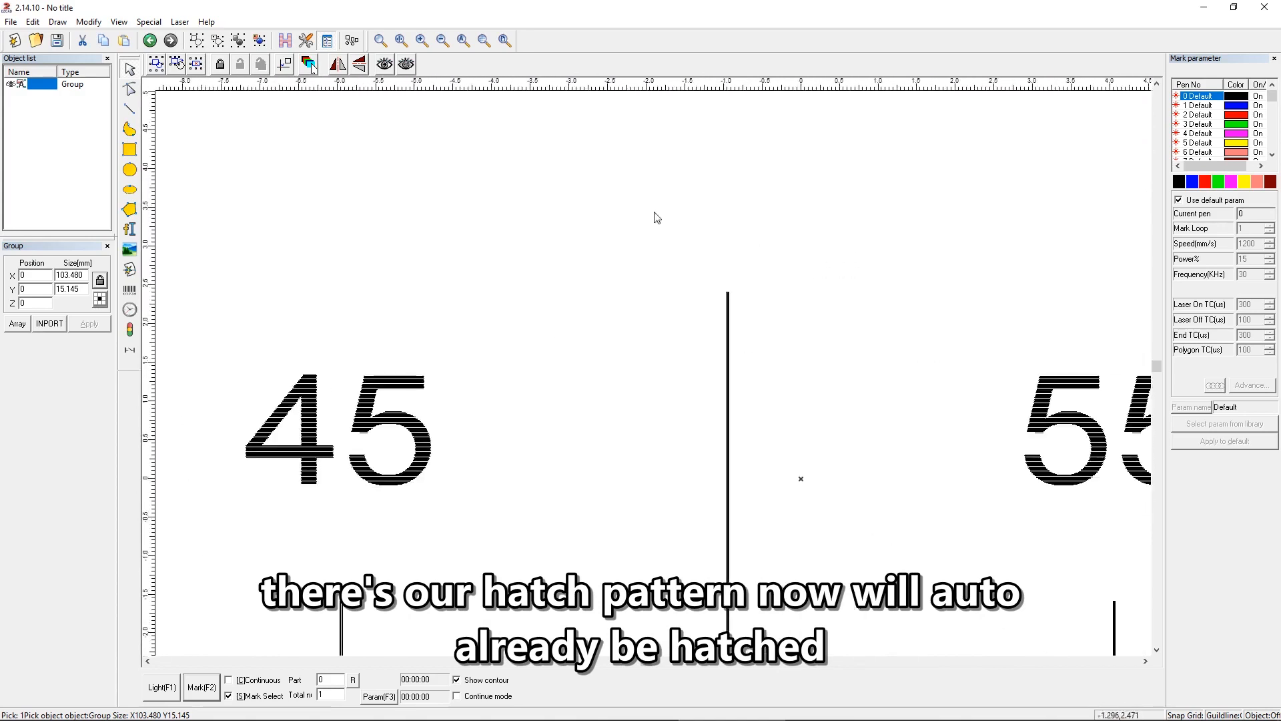
{"action": "left_click", "coordinate": [463, 40]}
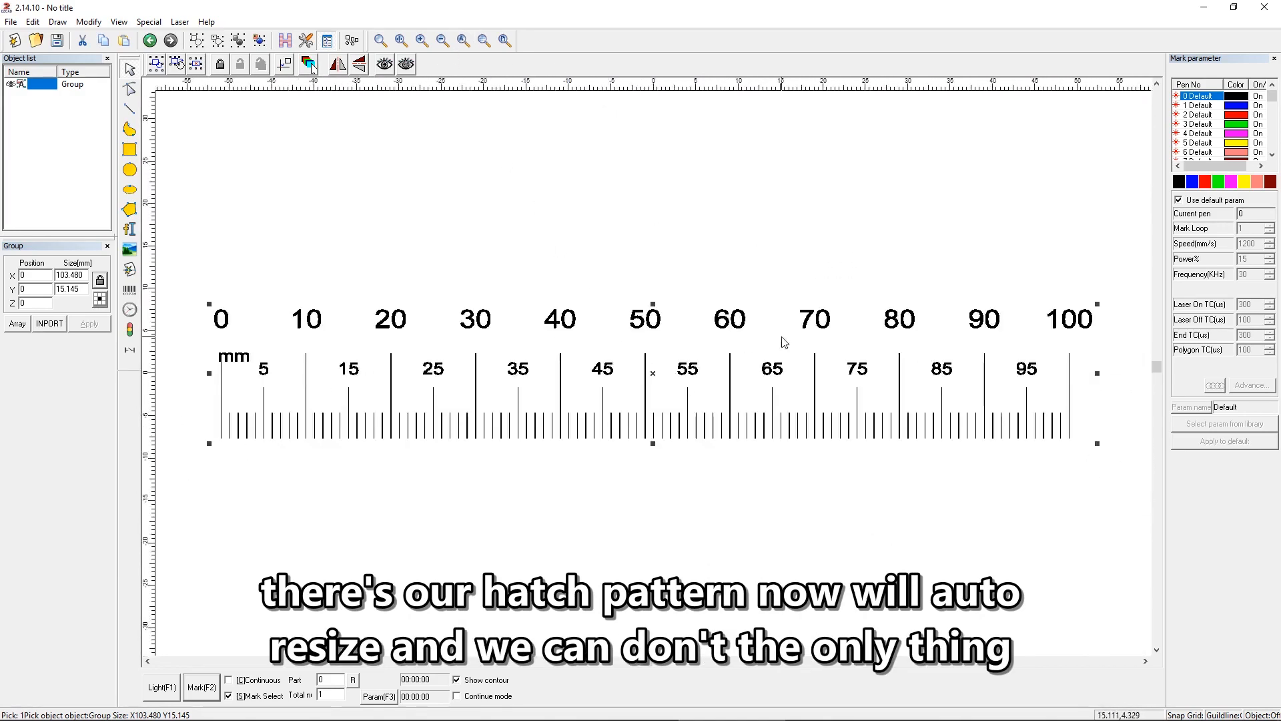
Step: Deselect the ruler and turn off the default parameters for pen 0 to unlock its marking settings
{"action": "left_click", "coordinate": [1137, 167]}
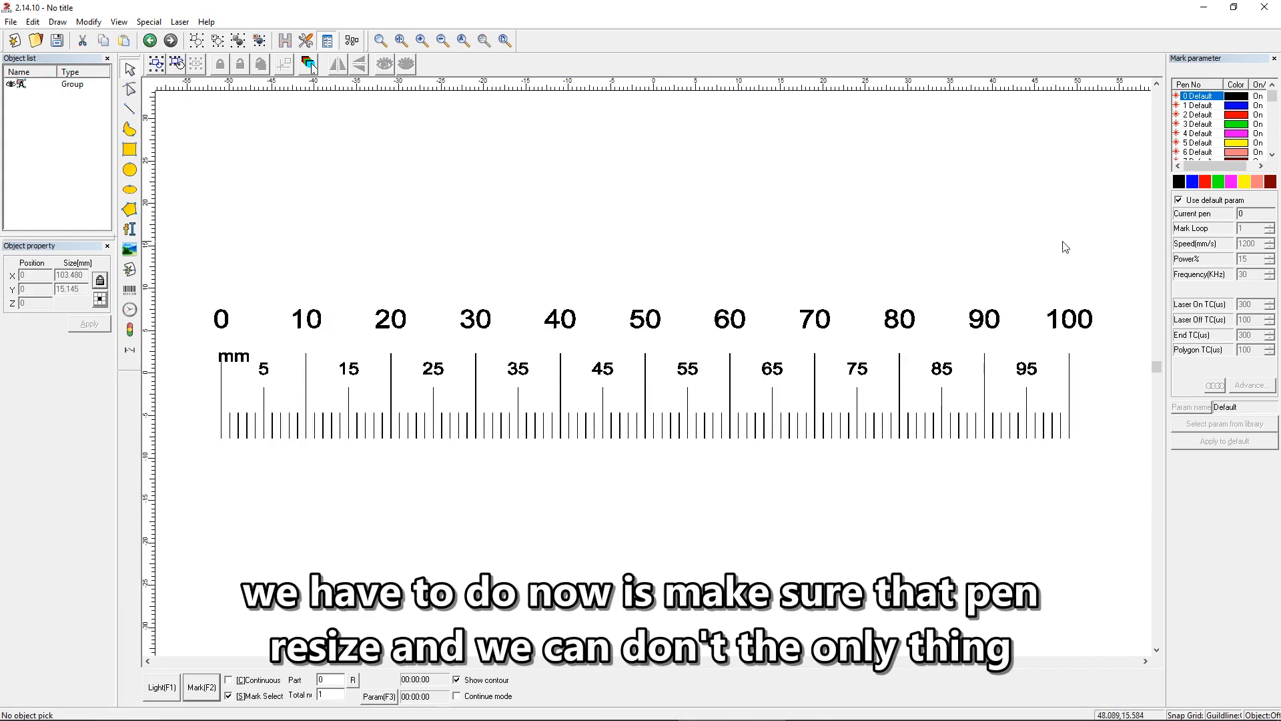
{"action": "left_click", "coordinate": [1178, 201]}
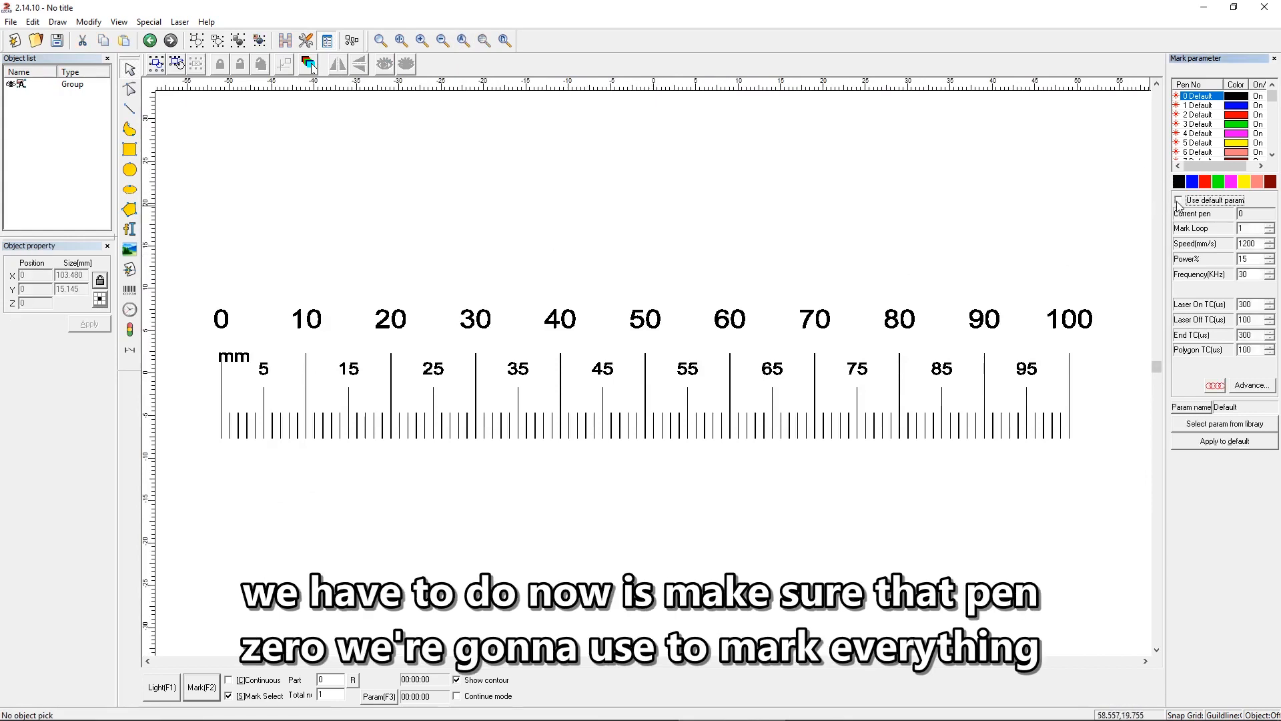
{"action": "left_click_drag", "start_coordinate": [1257, 245], "coordinate": [1198, 247]}
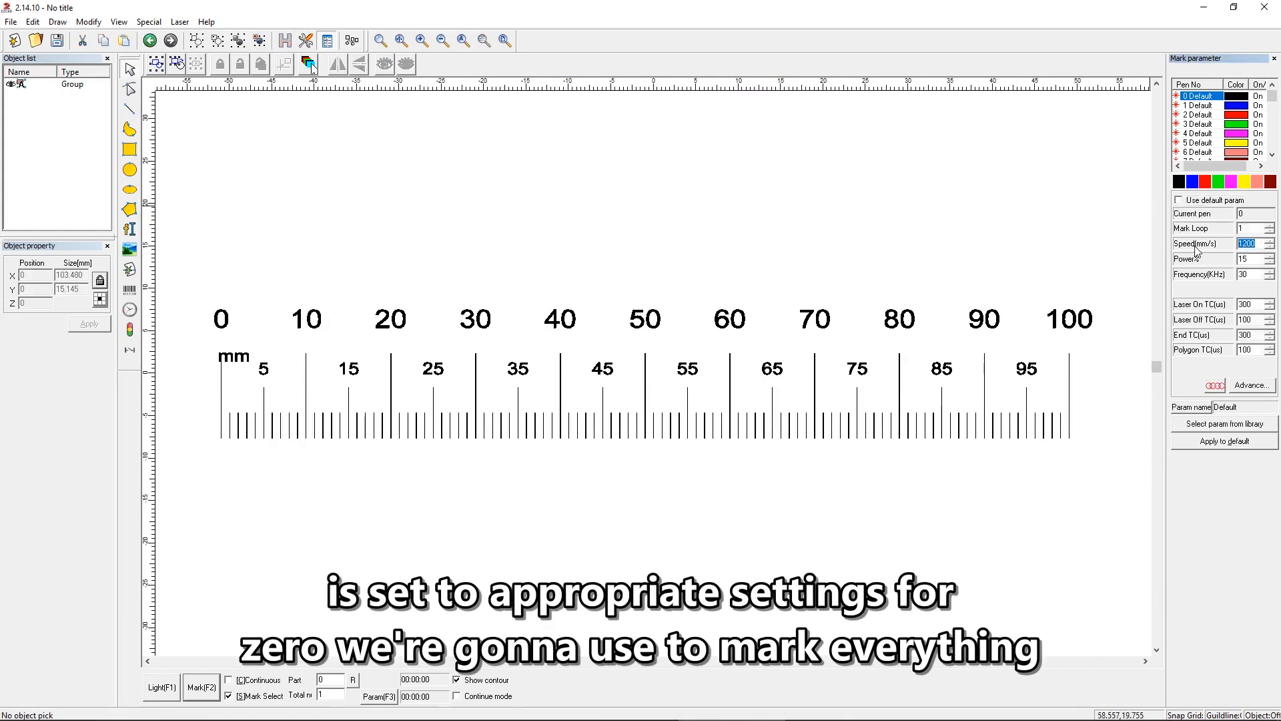
{"action": "left_click", "coordinate": [1136, 327]}
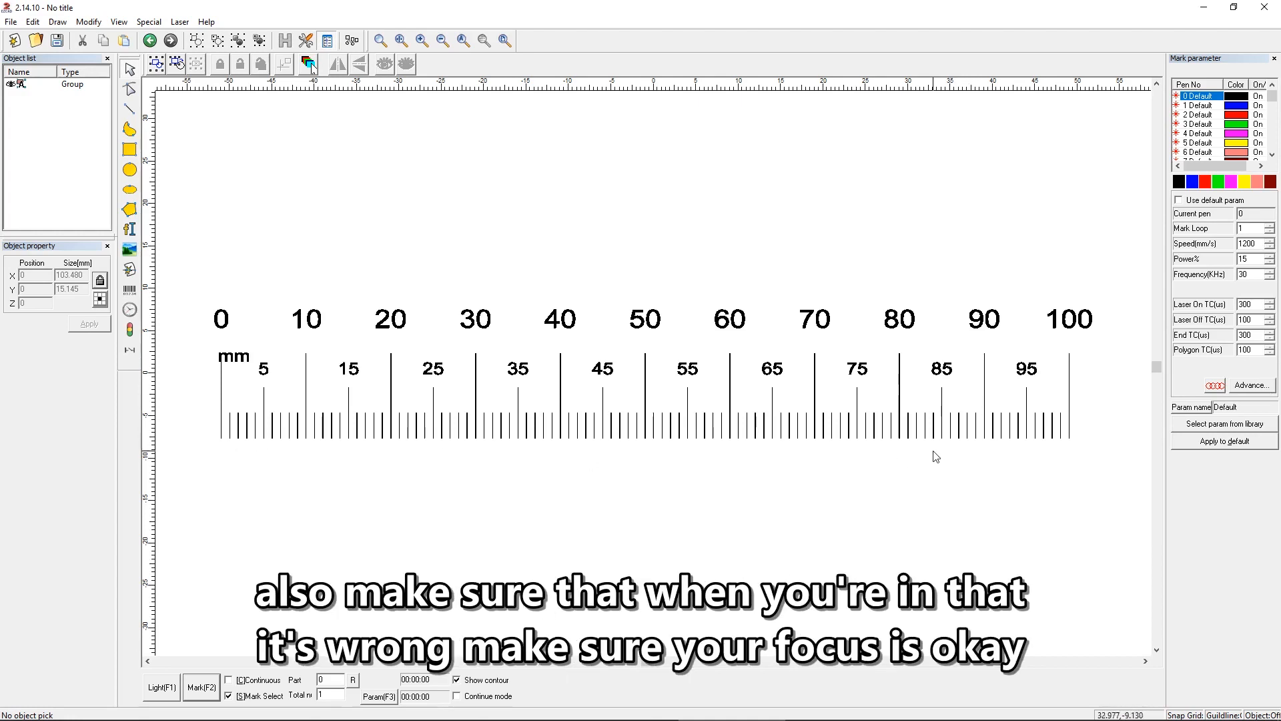
Step: Reopen the PowerRuler tool and examine the ruler type and axis settings in its configuration parameters
{"action": "left_click", "coordinate": [180, 22]}
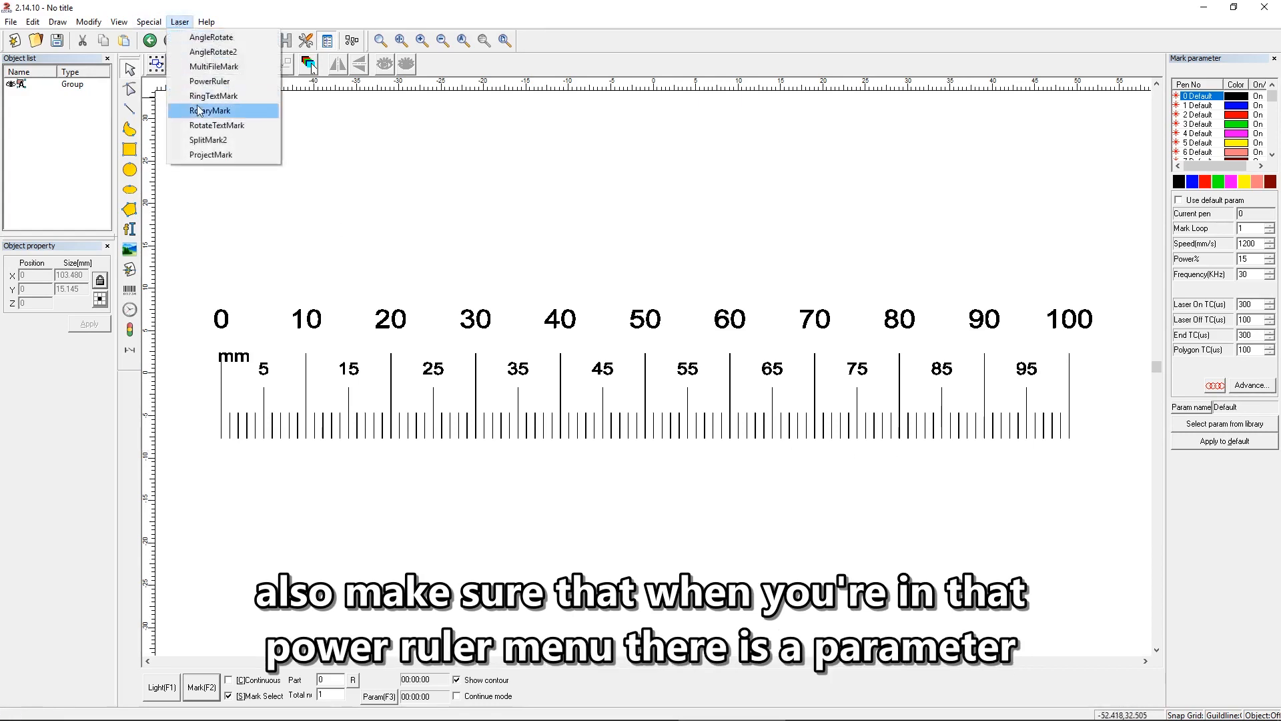
{"action": "left_click", "coordinate": [206, 87]}
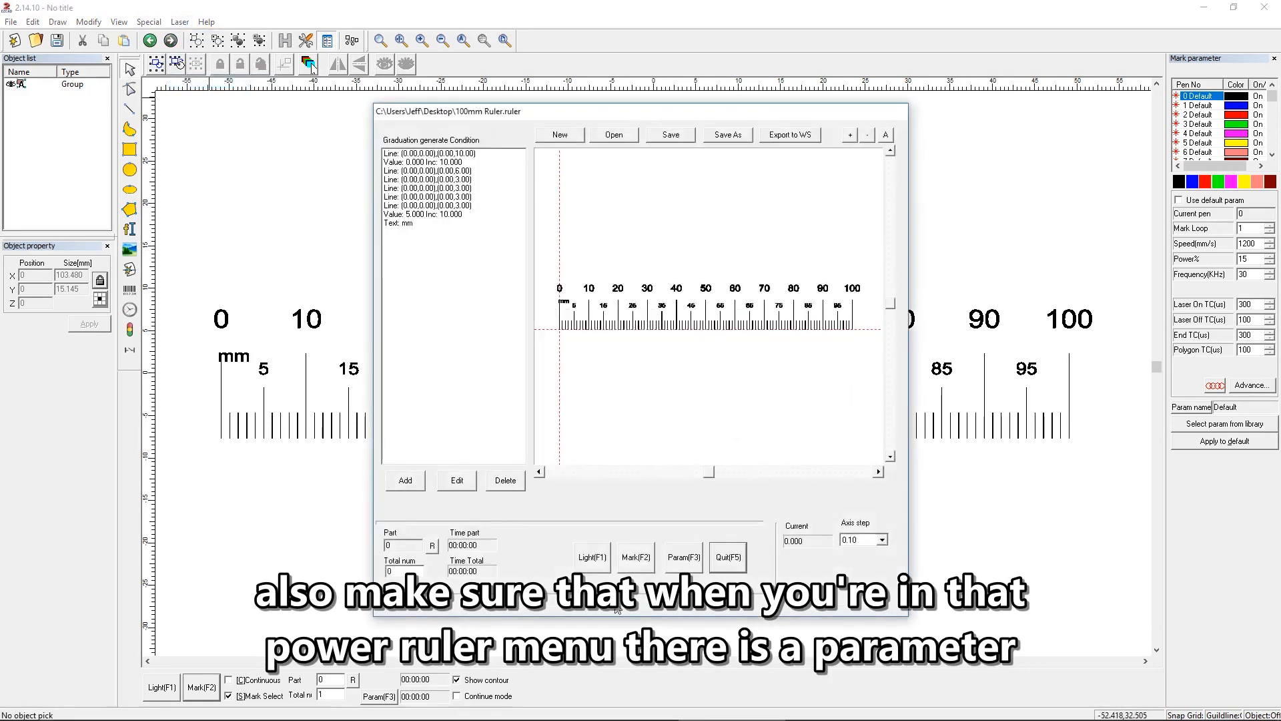
{"action": "left_click", "coordinate": [685, 560]}
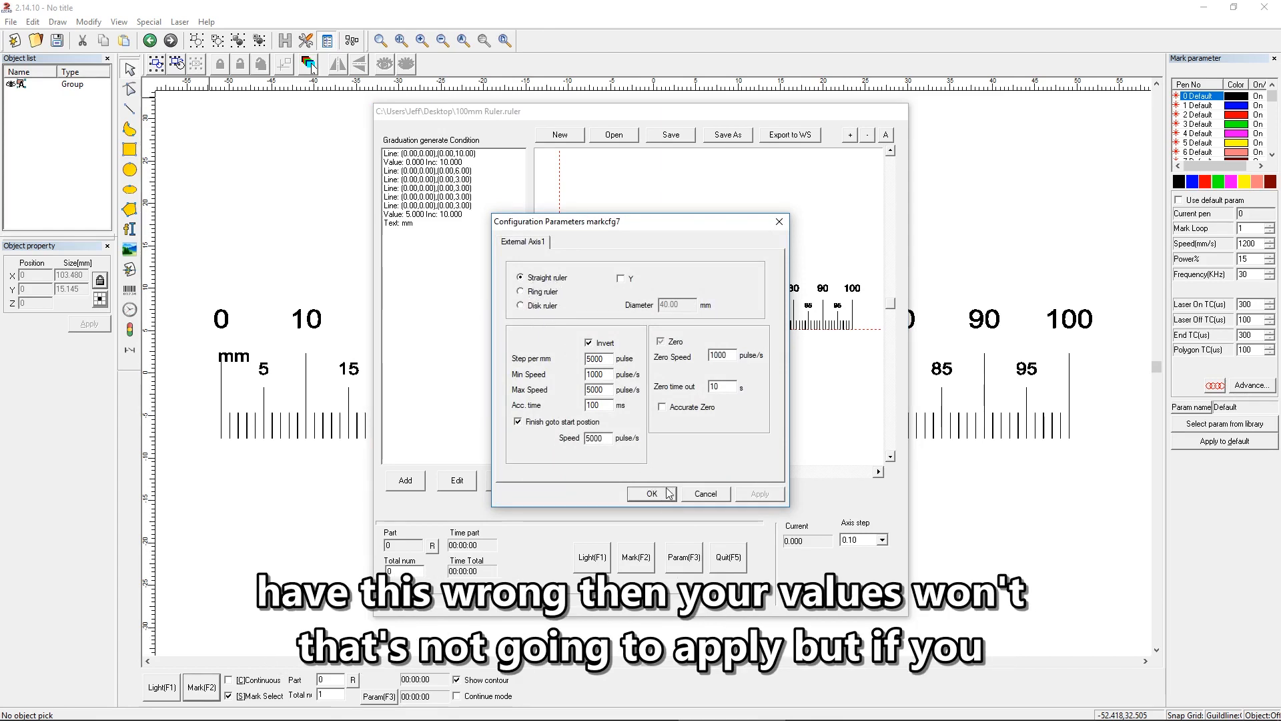
Step: Cancel the ruler's axis configuration, quit PowerRuler, and examine the marking field parameters, including the Galvo 1 scale, without changing them
{"action": "left_click", "coordinate": [696, 497]}
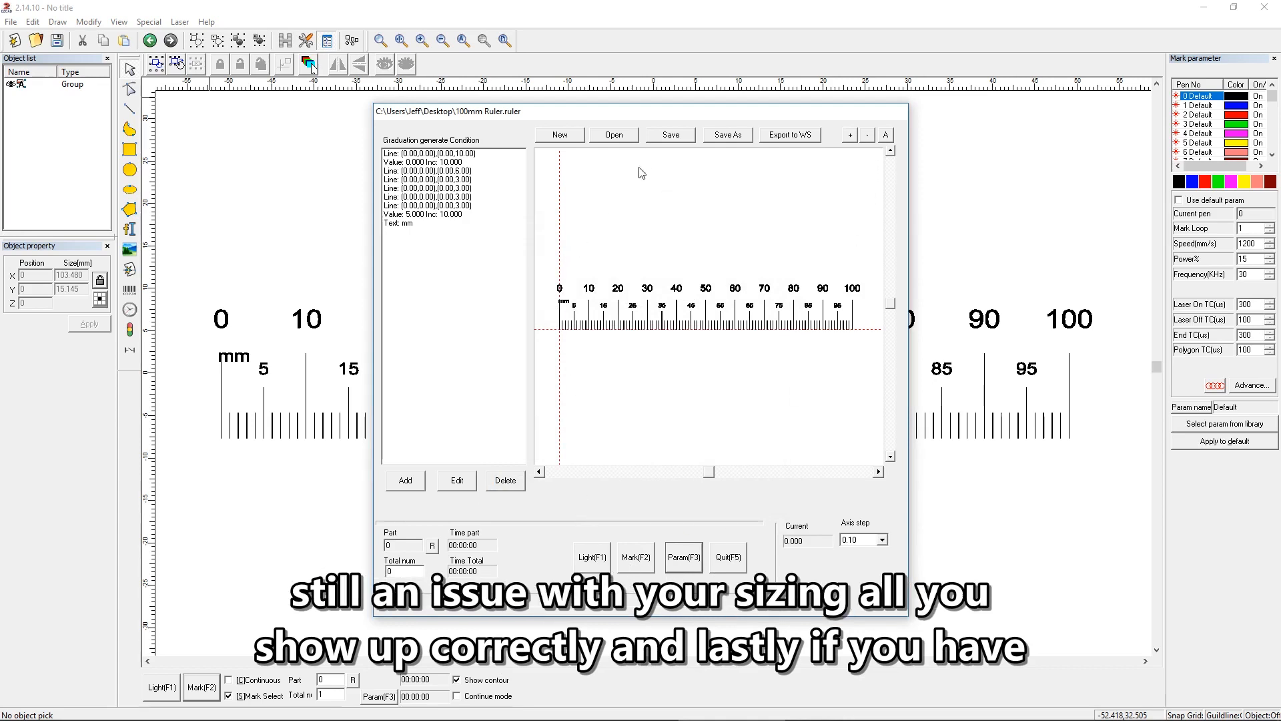
{"action": "left_click", "coordinate": [729, 557]}
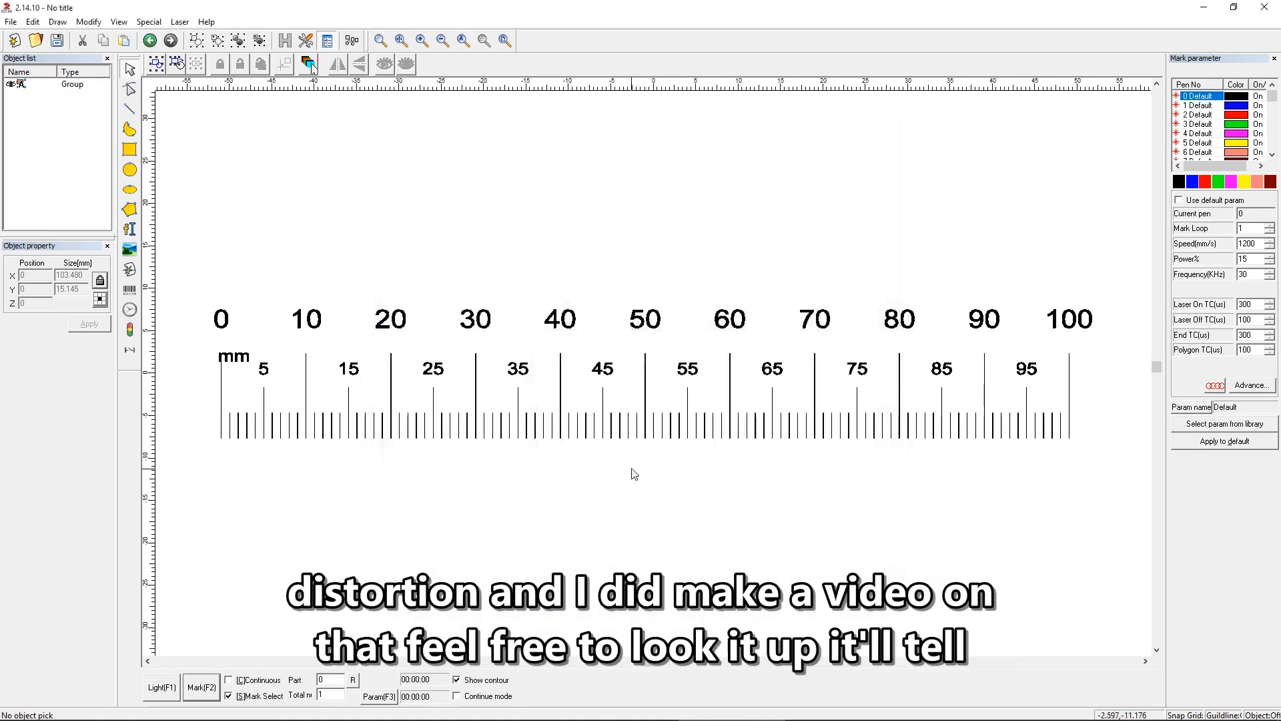
{"action": "left_click", "coordinate": [378, 696]}
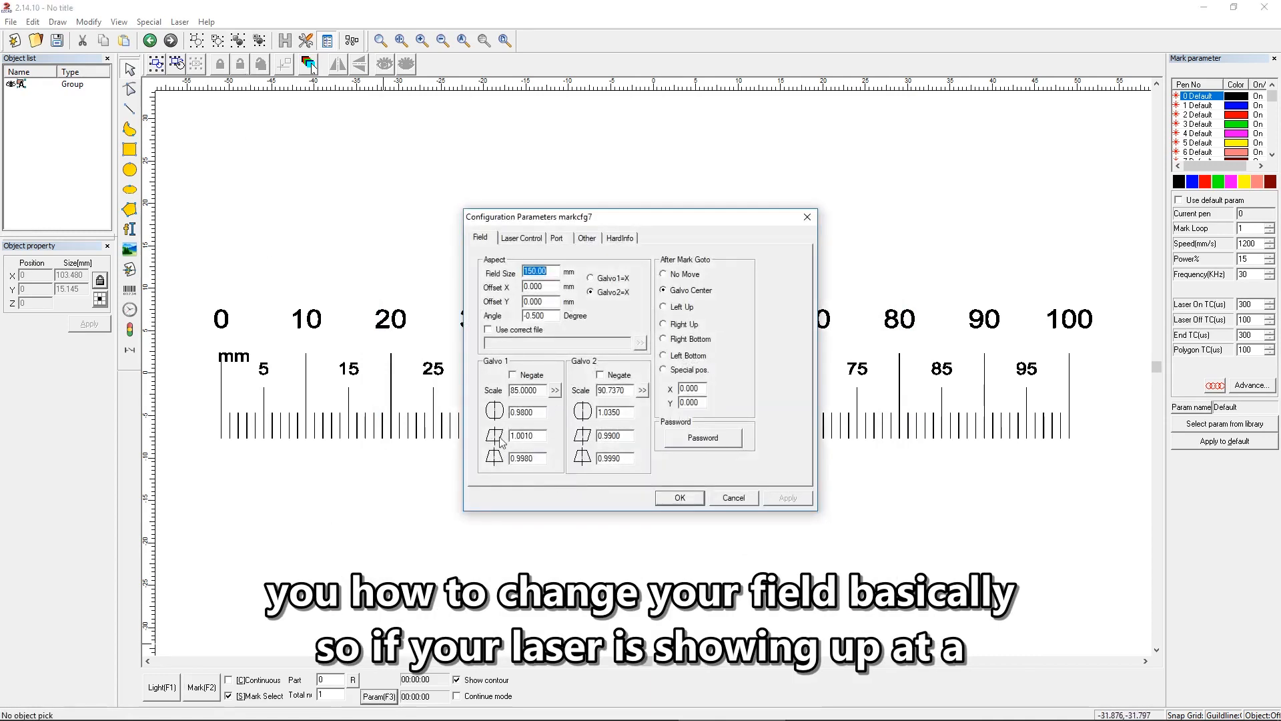
{"action": "left_click", "coordinate": [556, 392]}
{"action": "left_click_drag", "start_coordinate": [726, 299], "coordinate": [865, 341]}
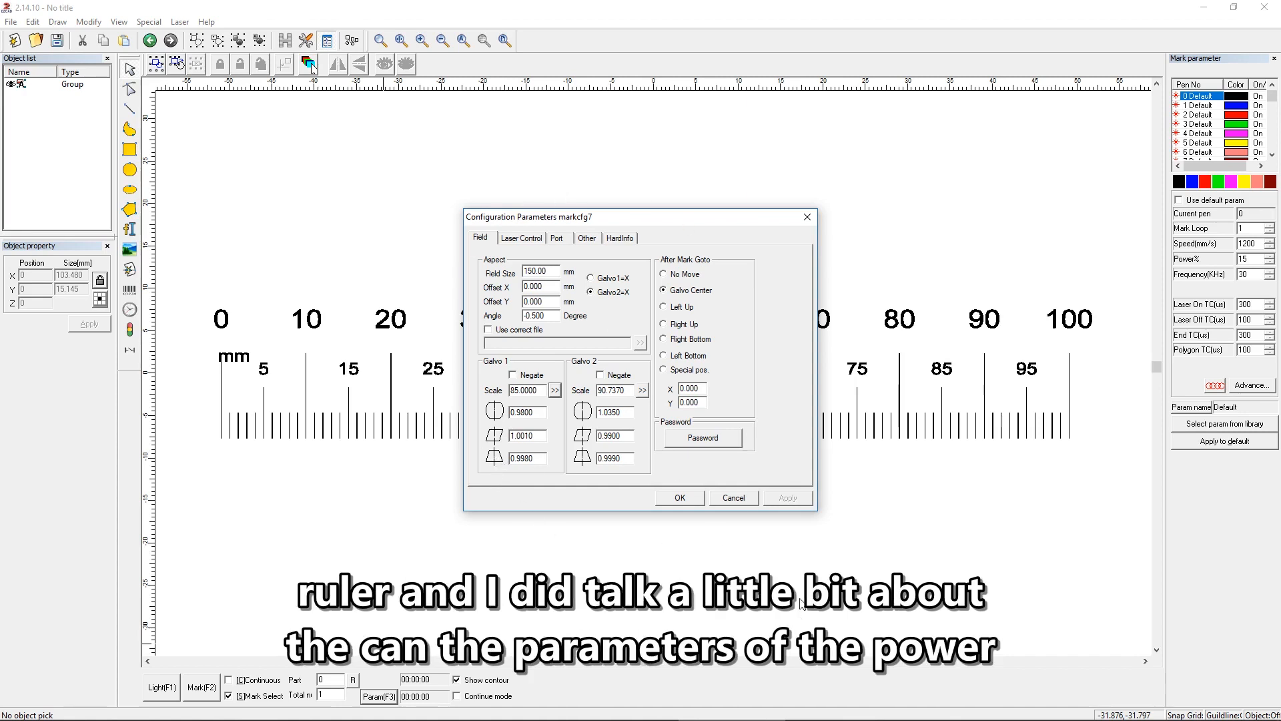
{"action": "left_click", "coordinate": [748, 500]}
Step: Reopen the PowerRuler tool to view the 100mm Ruler file again
{"action": "left_click", "coordinate": [180, 22]}
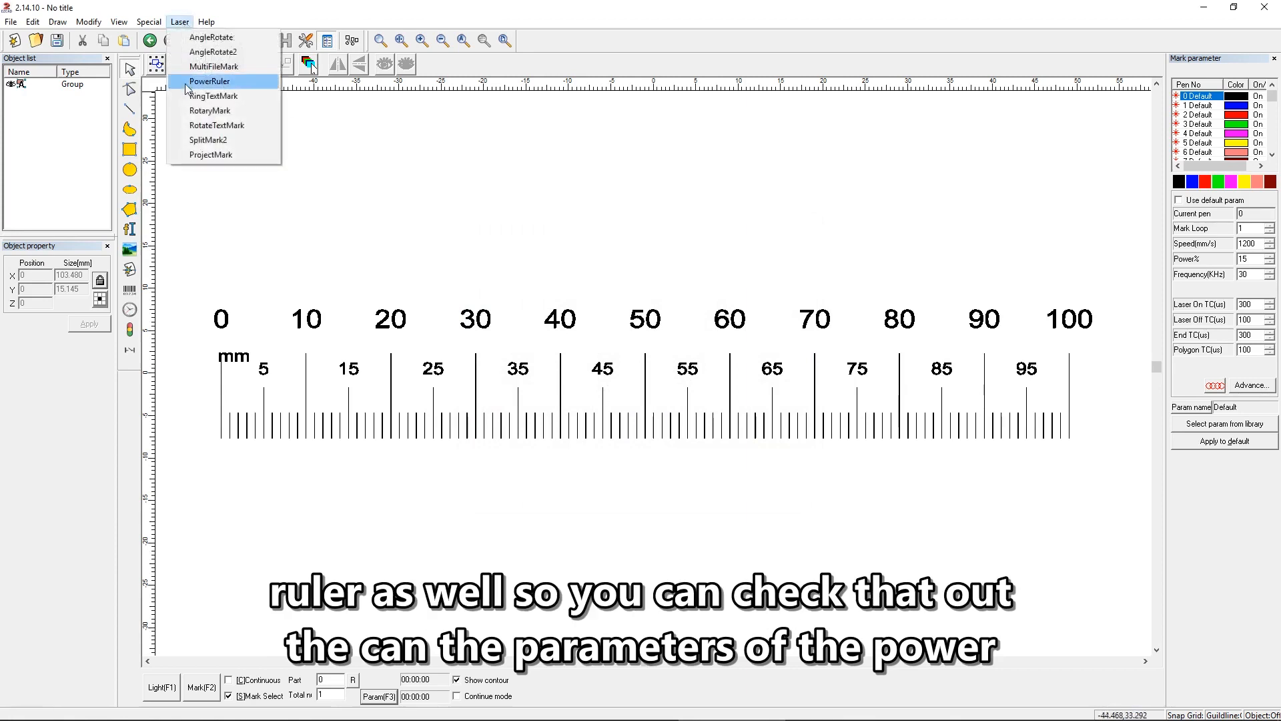
{"action": "left_click", "coordinate": [189, 86]}
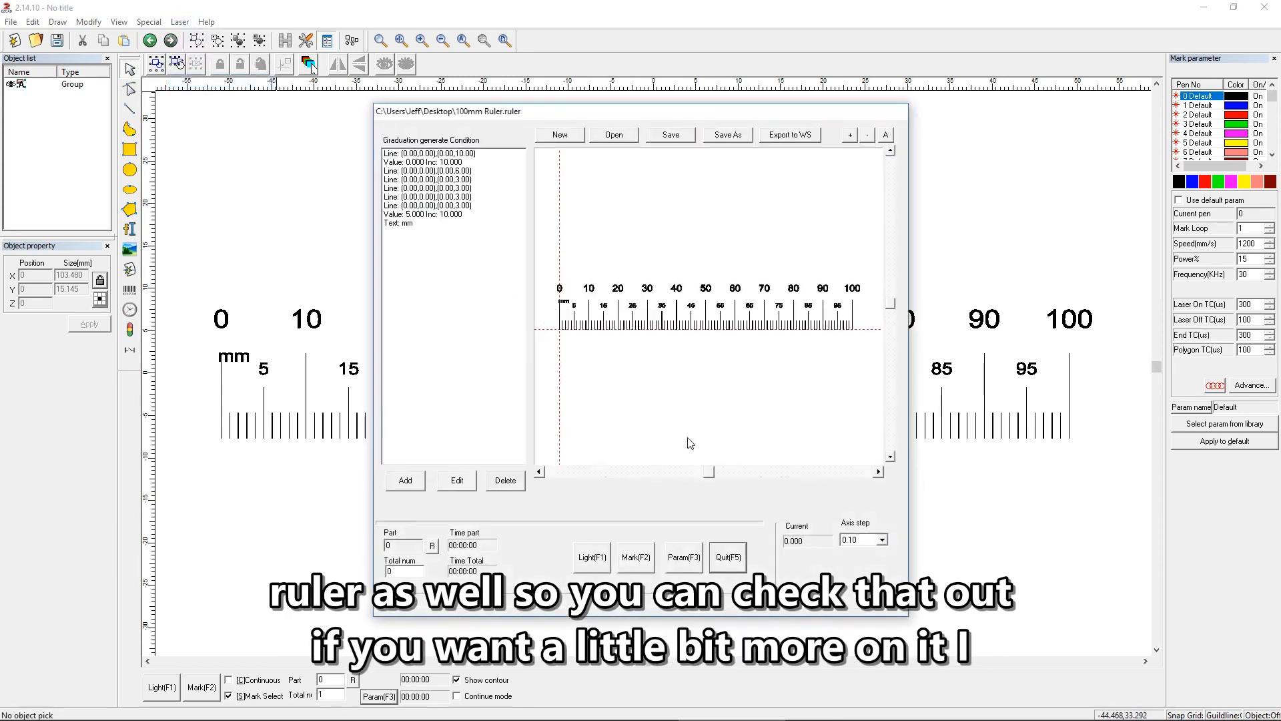